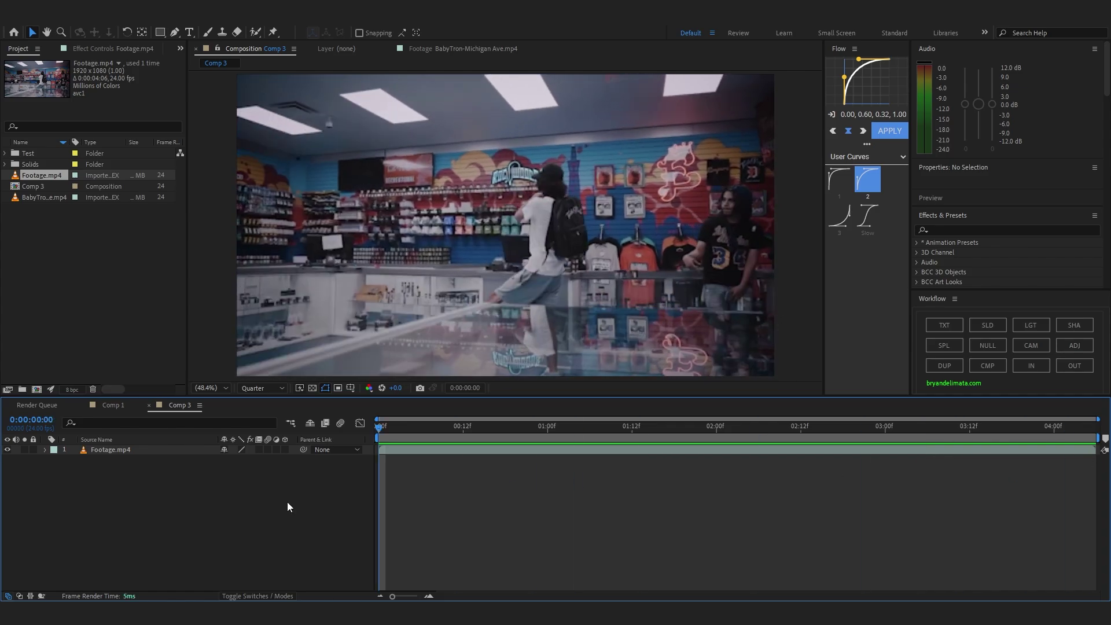
# - Preview the footage and add a white solid layer above Footage.mp4 in Comp 3
pyautogui.press('space')
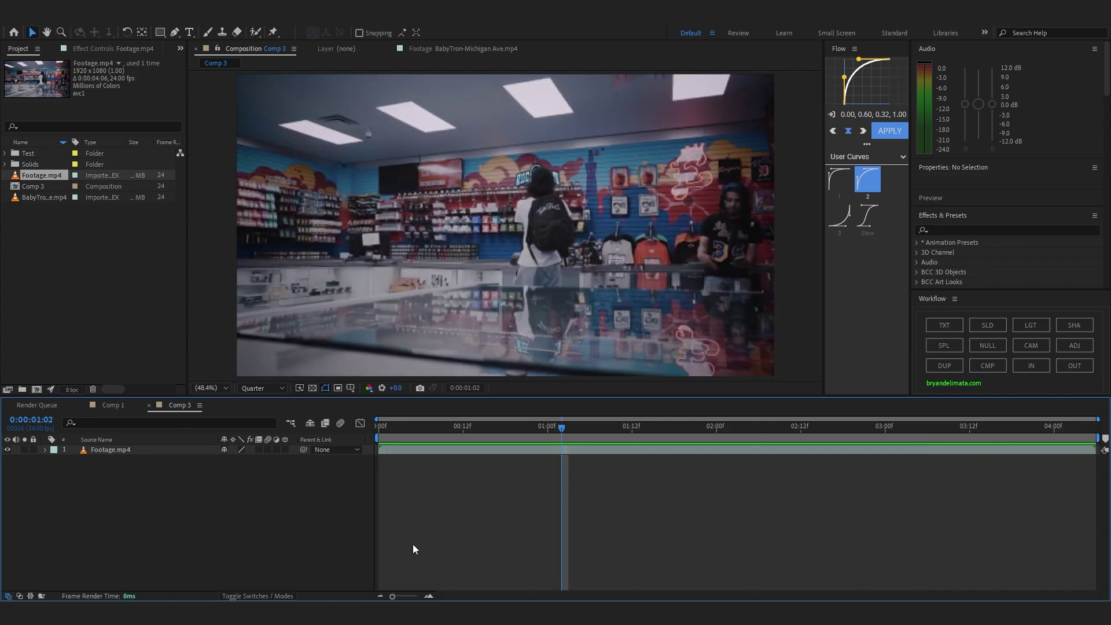
pyautogui.click(988, 324)
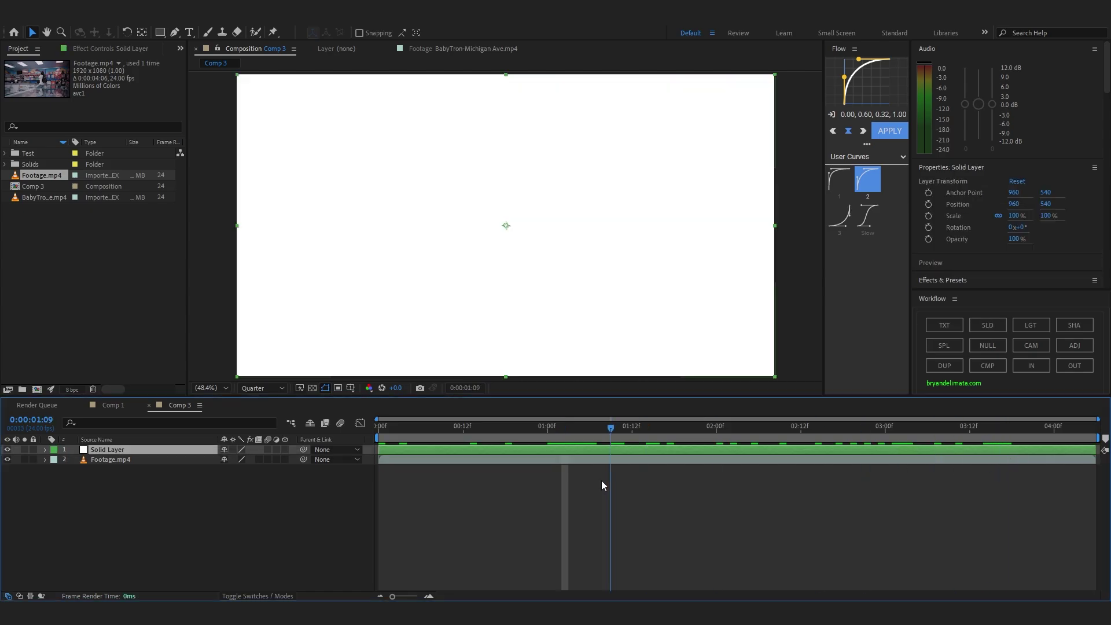
pyautogui.rightClick(169, 487)
pyautogui.moveTo(199, 349)
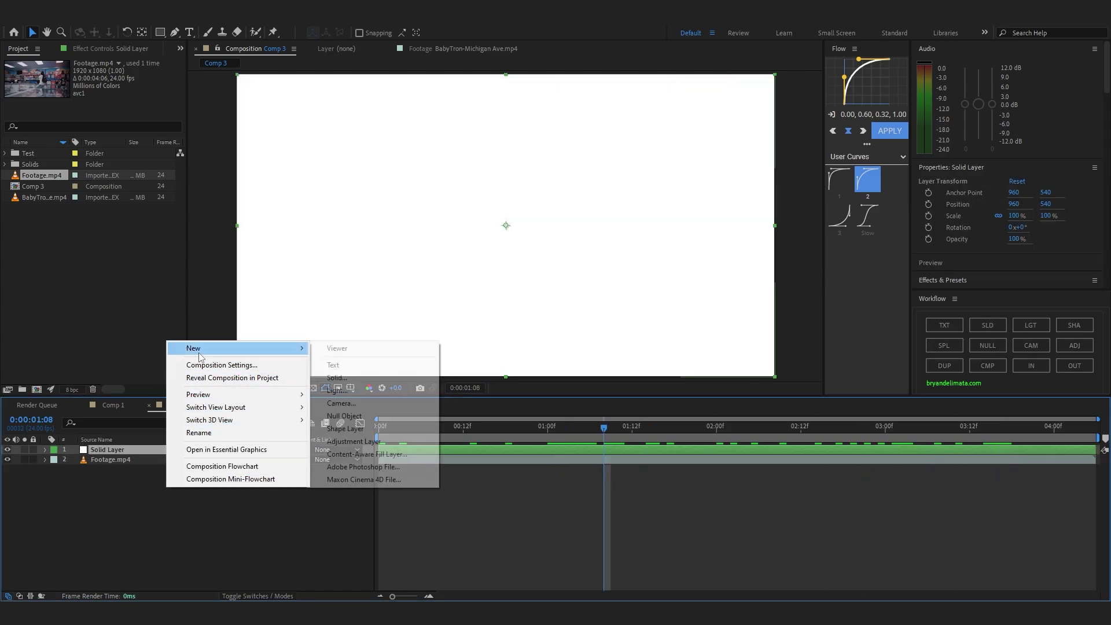
pyautogui.click(610, 518)
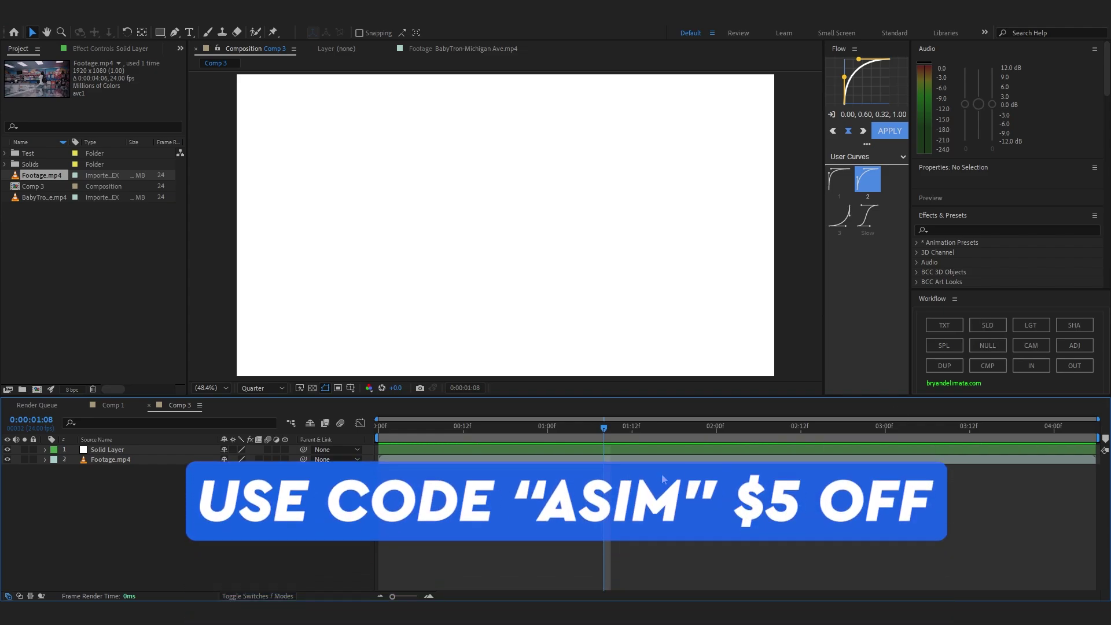
# - Apply the Element effect to the solid layer
pyautogui.hotkey('ctrl', 'space')
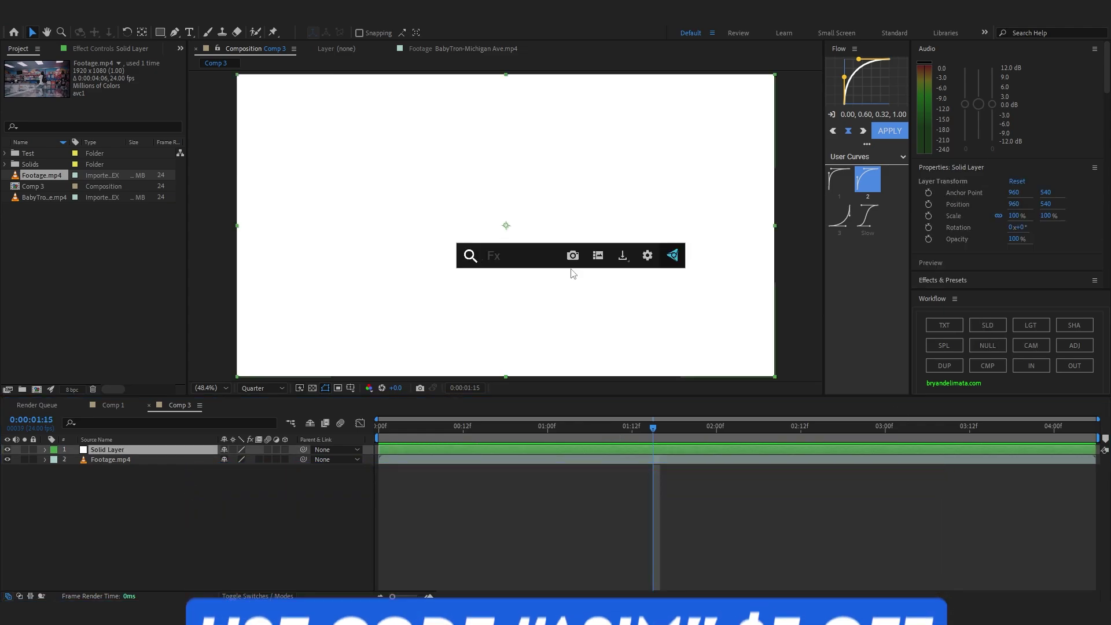
pyautogui.write('elem')
pyautogui.press('Return')
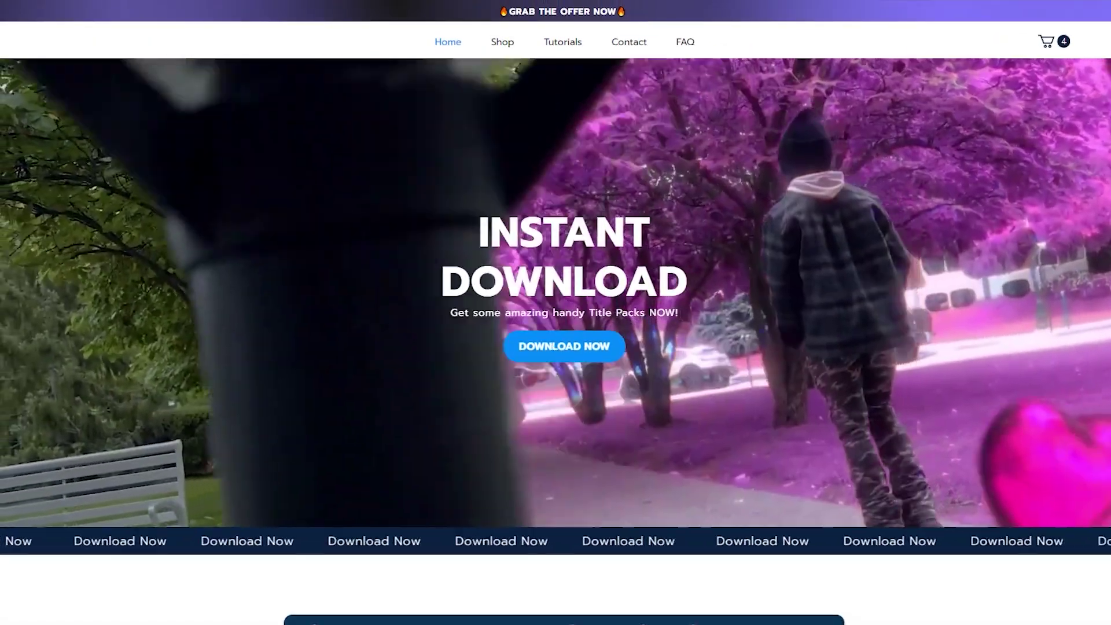
pyautogui.scroll(-6, 556, 312)
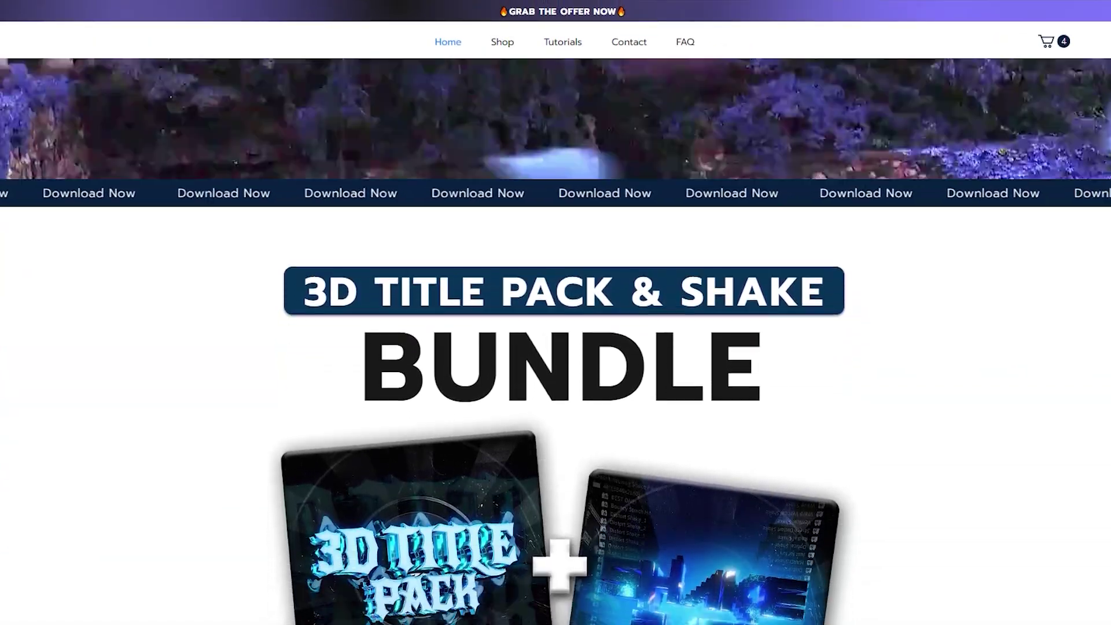
pyautogui.scroll(-2, 556, 347)
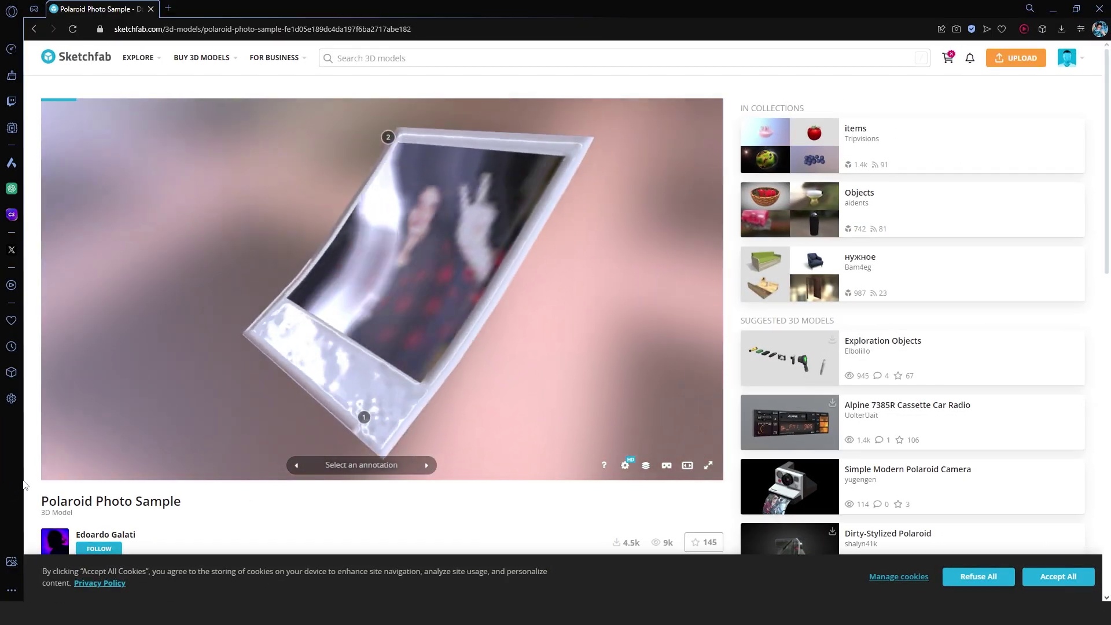
# - Inspect the Polaroid Photo Sample model on Sketchfab and start downloading it in the original OBJ format
pyautogui.moveTo(137, 386); pyautogui.dragTo(538, 398)
pyautogui.moveTo(339, 408); pyautogui.dragTo(234, 267)
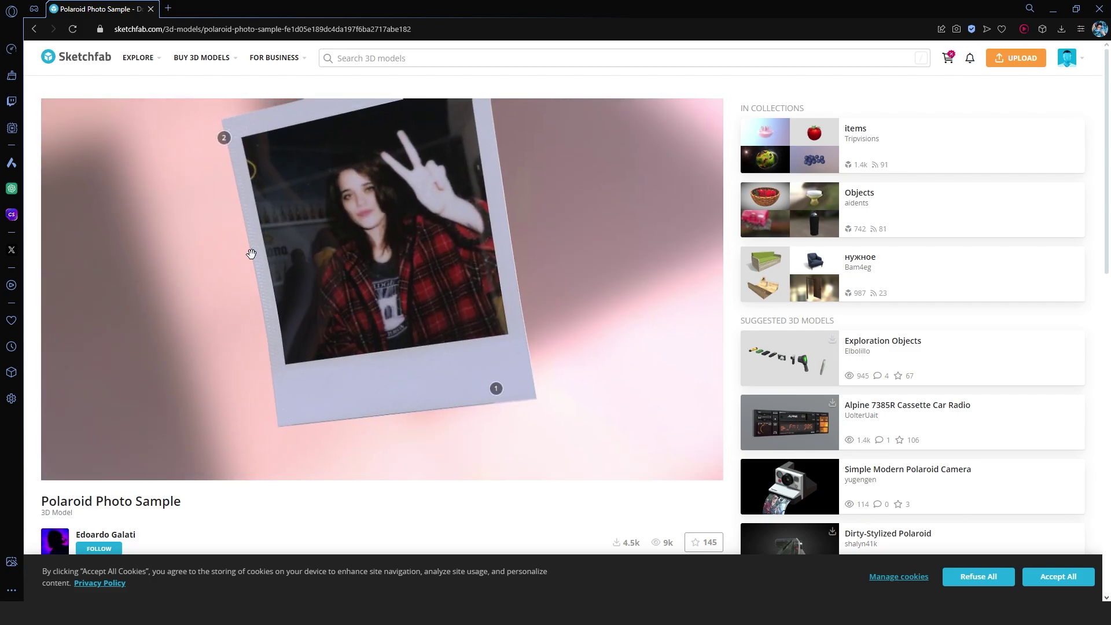
pyautogui.moveTo(448, 288)
pyautogui.mouseDown()
pyautogui.moveTo(238, 377)
pyautogui.moveTo(129, 347)
pyautogui.moveTo(279, 301)
pyautogui.moveTo(359, 313)
pyautogui.moveTo(273, 278)
pyautogui.moveTo(246, 293)
pyautogui.moveTo(272, 285)
pyautogui.moveTo(510, 380)
pyautogui.mouseUp()
pyautogui.scroll(-5, 510, 380)
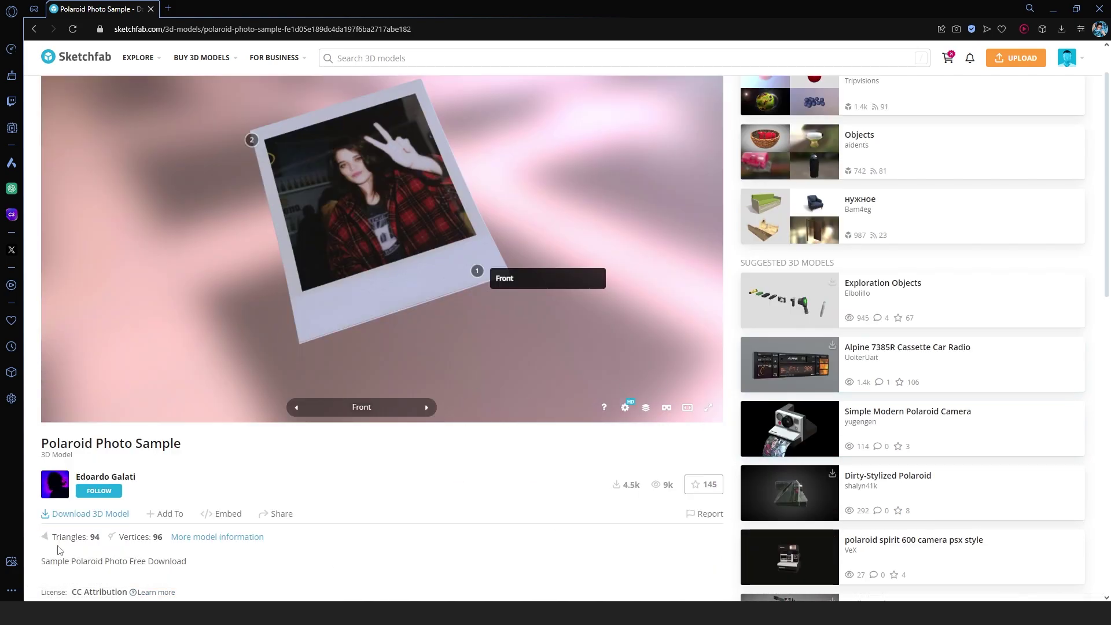
pyautogui.click(87, 513)
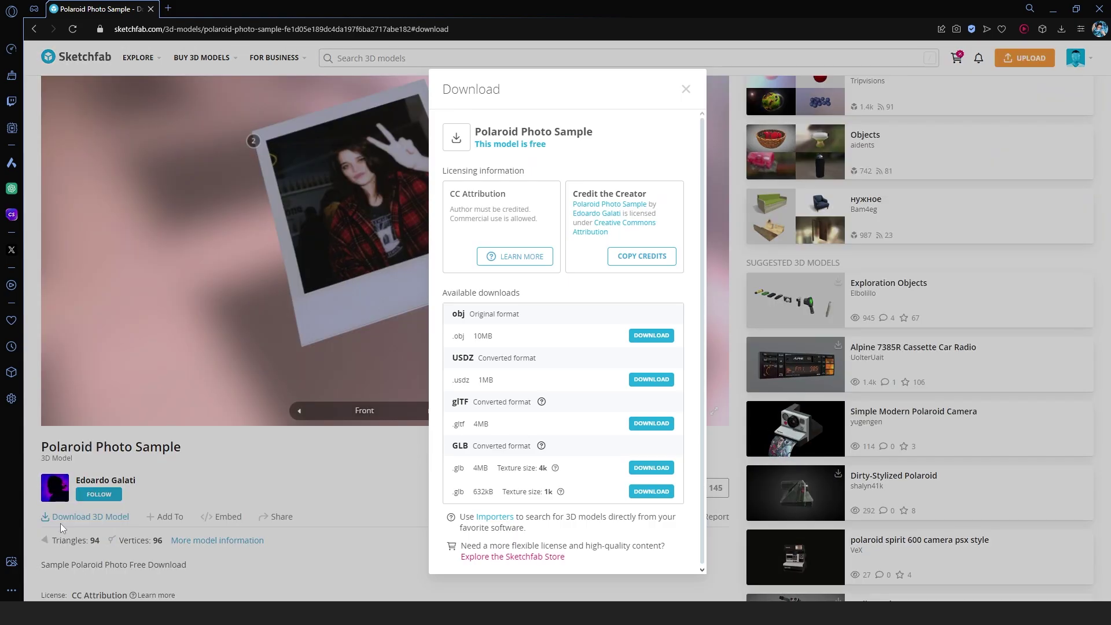
pyautogui.click(651, 335)
# - Create a new folder inside Polaroid - photo and save polaroid-photo-sample.zip in it
pyautogui.click(161, 130)
pyautogui.write('Phon')
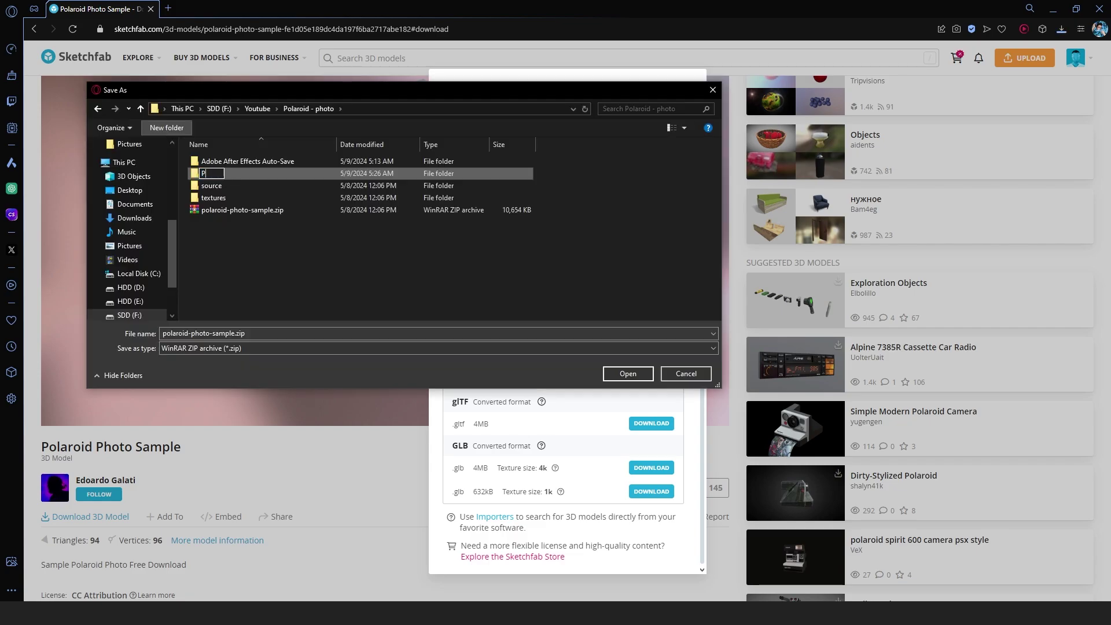
pyautogui.press('BackSpace')
pyautogui.write('to')
pyautogui.press('Return')
pyautogui.press('Return')
pyautogui.click(629, 373)
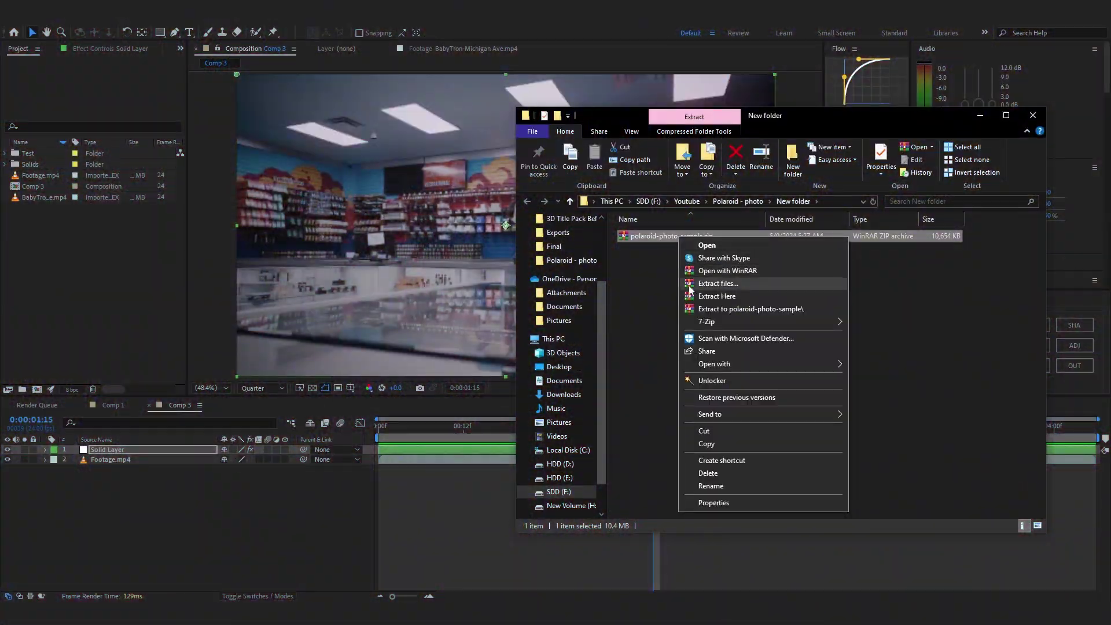
# - Extract polaroid-photo-sample.zip in place, as well as the Photo Polaroid archive inside its source folder
pyautogui.click(692, 294)
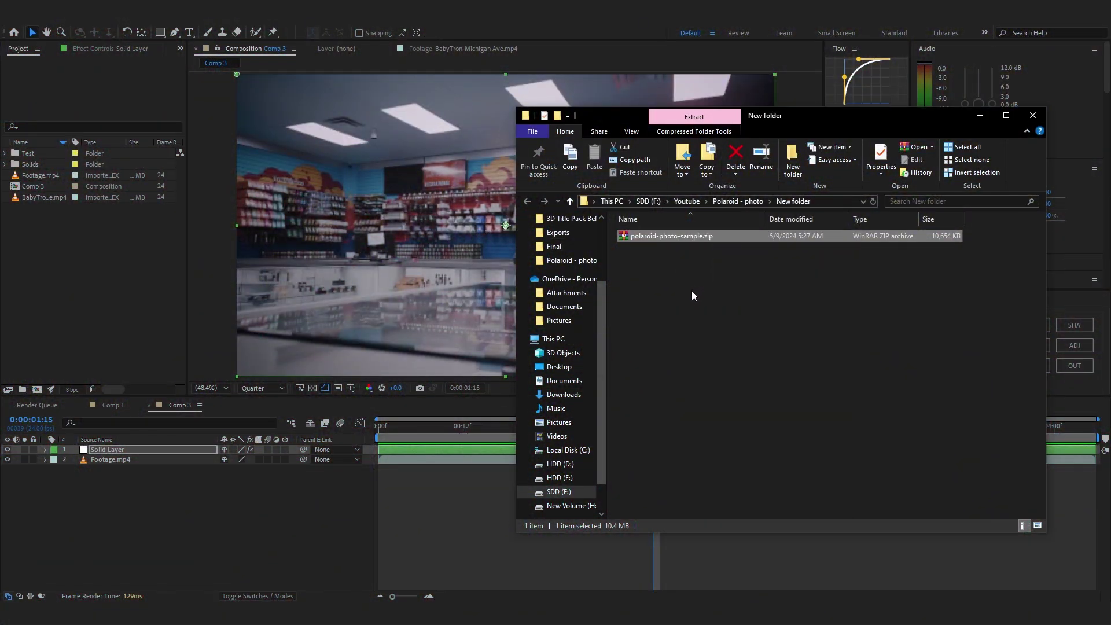
pyautogui.doubleClick(628, 237)
pyautogui.rightClick(634, 235)
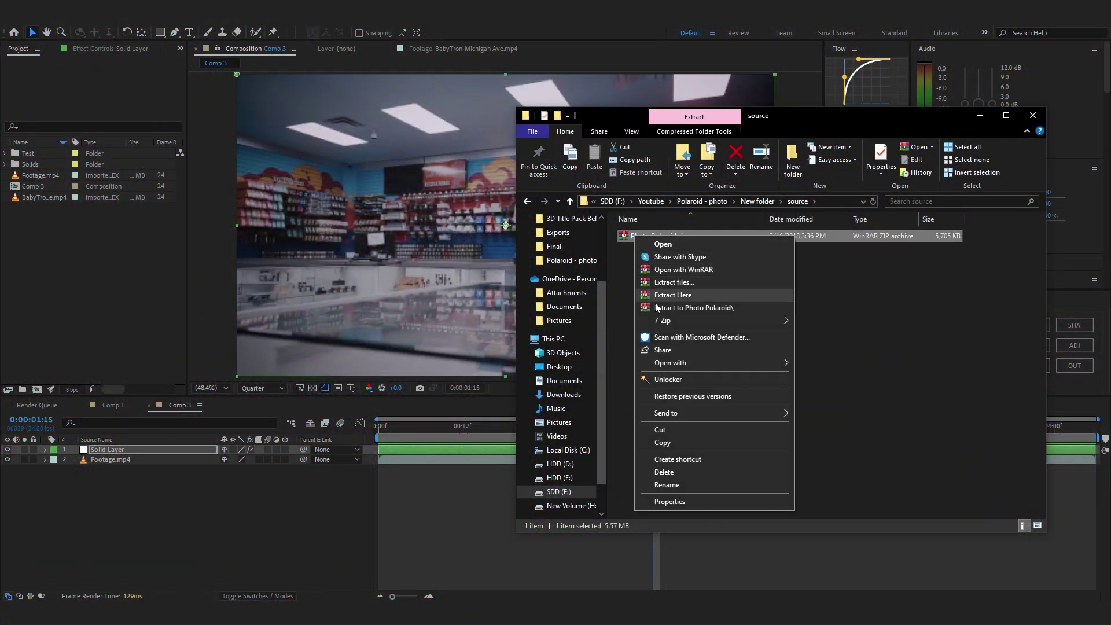
pyautogui.click(658, 291)
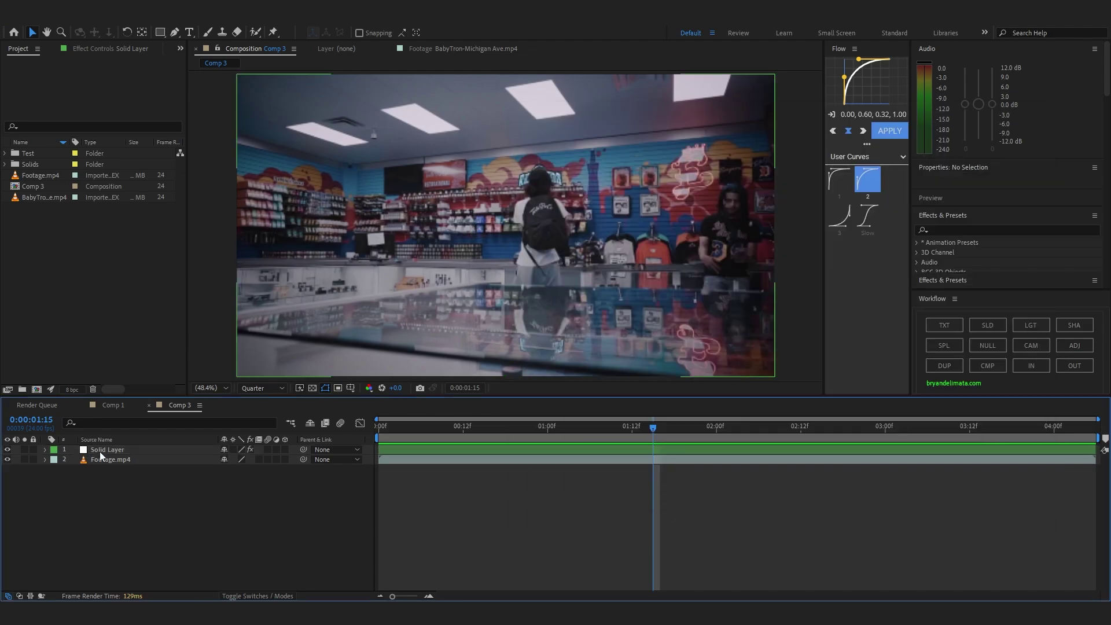
# - Open Element's Scene Setup from the solid layer and import photo.obj from the source folder with the default import preferences
pyautogui.click(82, 50)
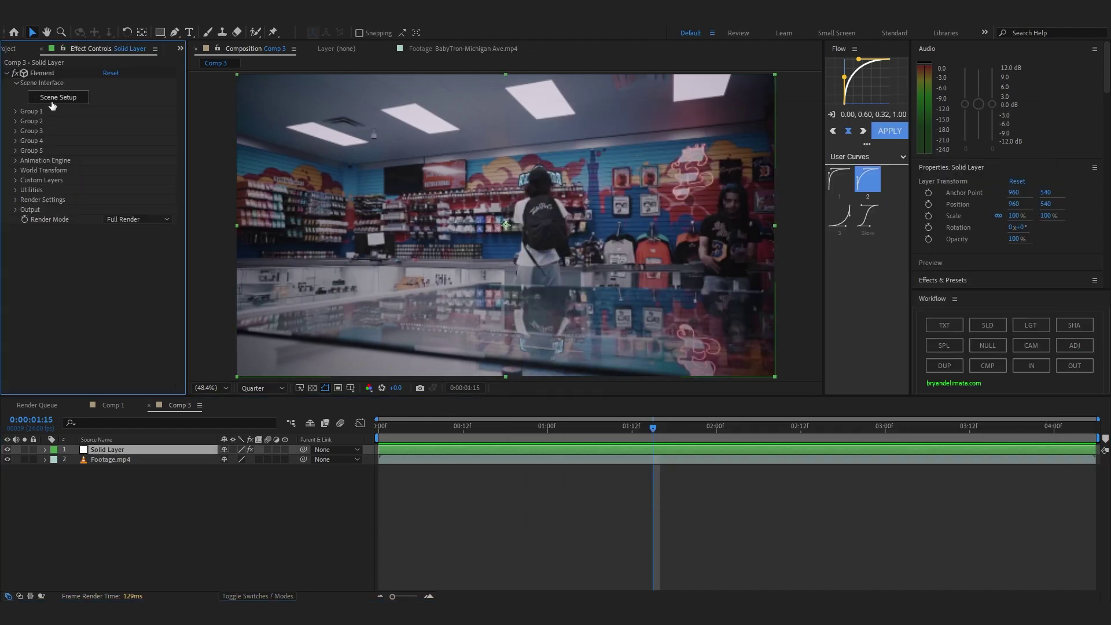
pyautogui.click(52, 98)
pyautogui.click(36, 43)
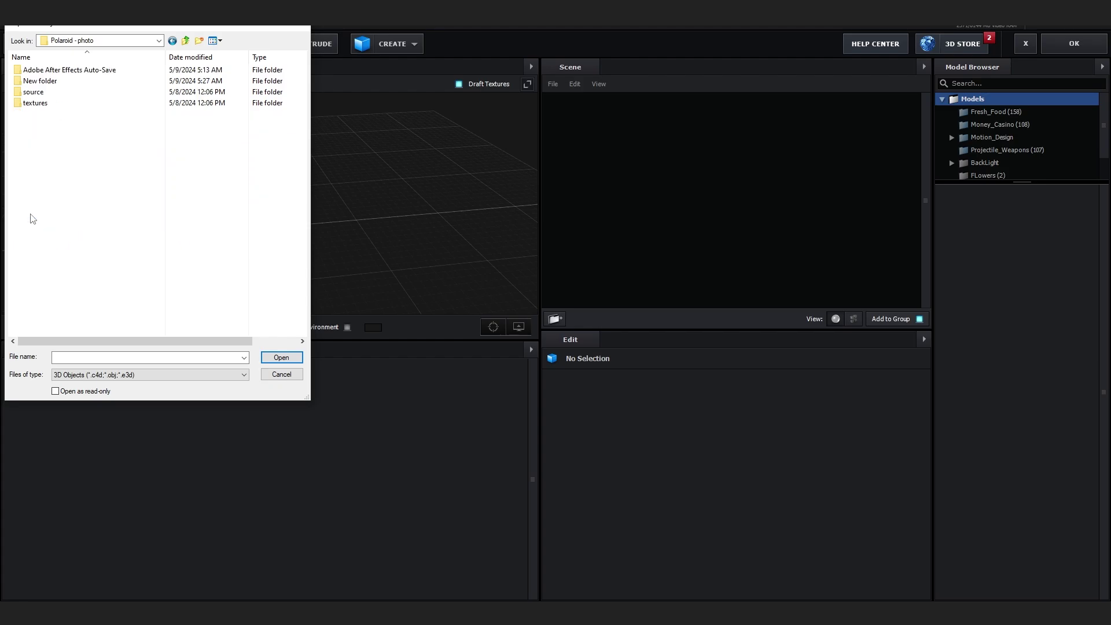
pyautogui.doubleClick(36, 93)
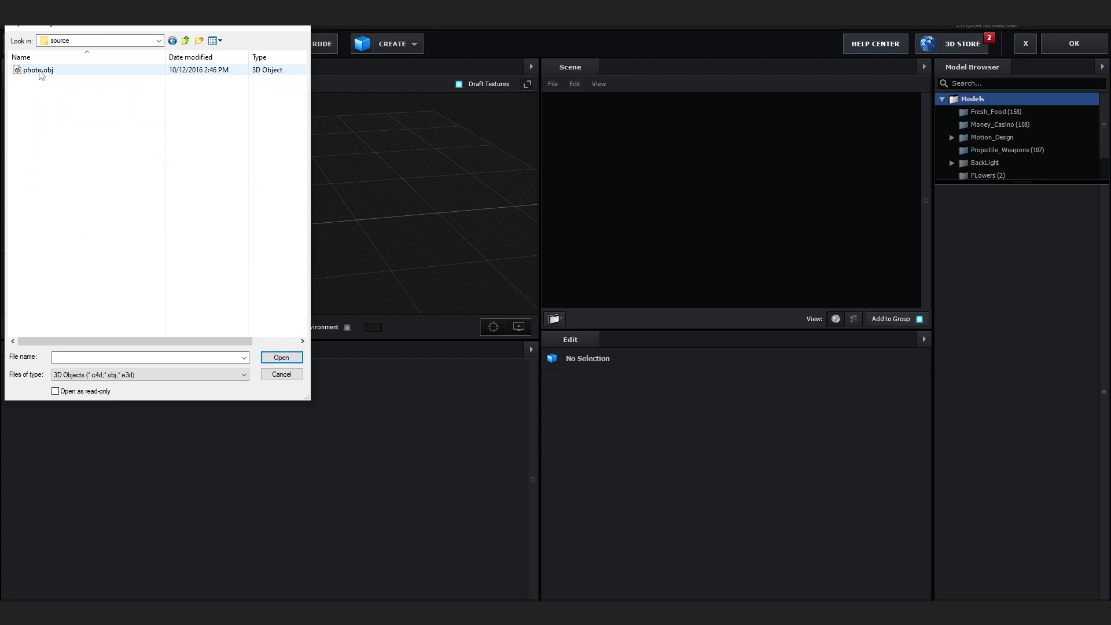
pyautogui.doubleClick(40, 71)
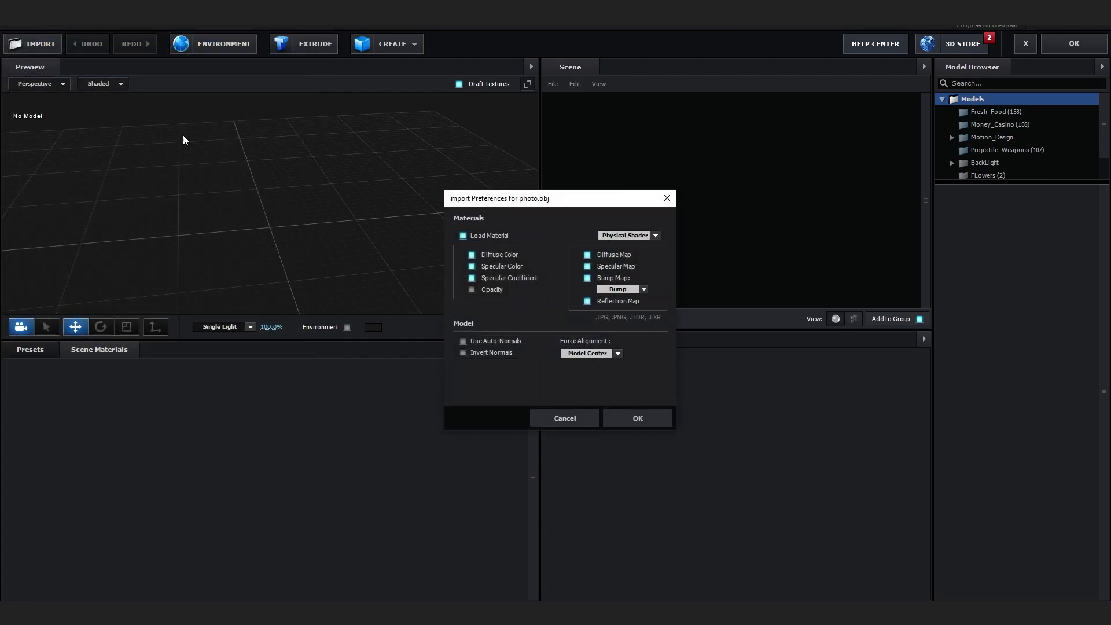
pyautogui.click(650, 413)
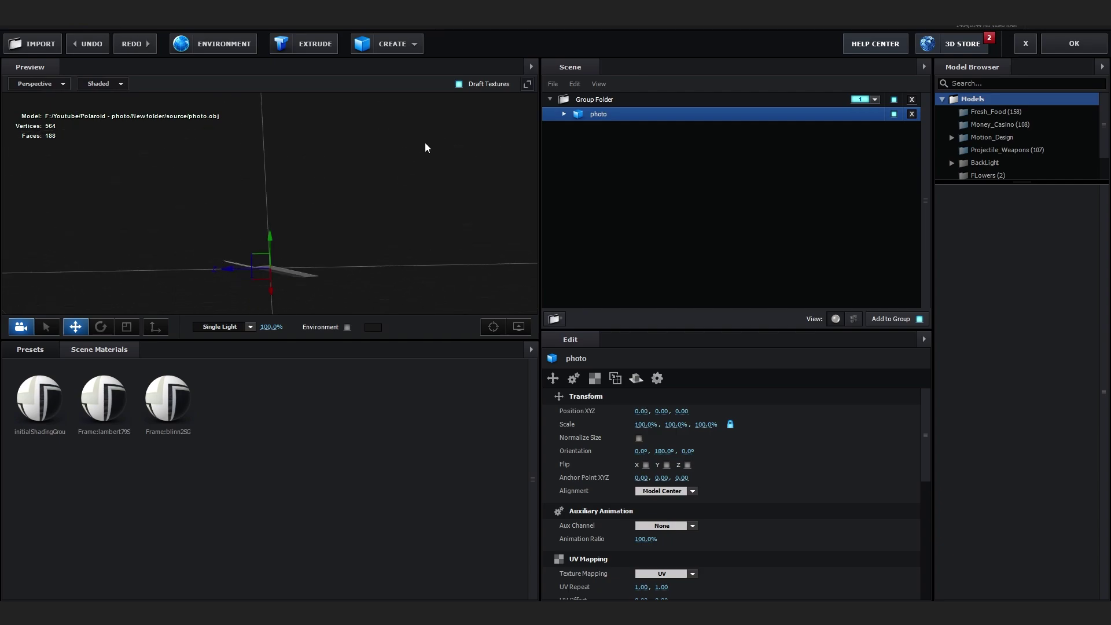
# - Enable Normalize Size for the photo model and accept the scene setup
pyautogui.click(639, 438)
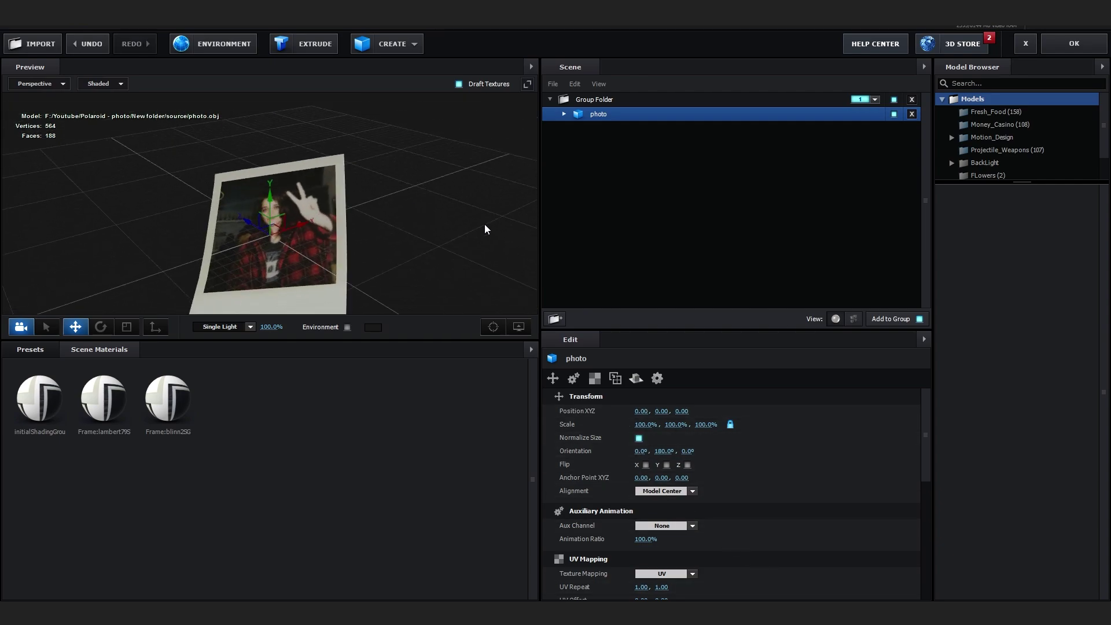
pyautogui.moveTo(404, 208)
pyautogui.mouseDown()
pyautogui.moveTo(456, 173)
pyautogui.moveTo(444, 147)
pyautogui.moveTo(412, 224)
pyautogui.moveTo(341, 230)
pyautogui.moveTo(307, 176)
pyautogui.moveTo(408, 244)
pyautogui.moveTo(325, 227)
pyautogui.moveTo(398, 233)
pyautogui.moveTo(376, 224)
pyautogui.moveTo(380, 207)
pyautogui.moveTo(417, 209)
pyautogui.mouseUp()
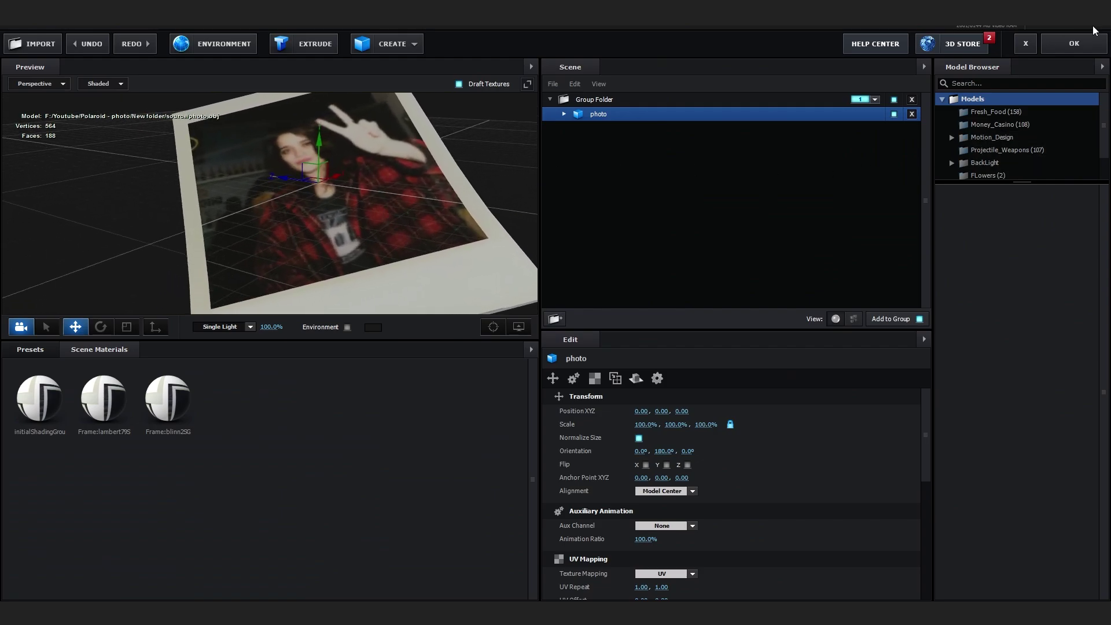
pyautogui.click(1073, 44)
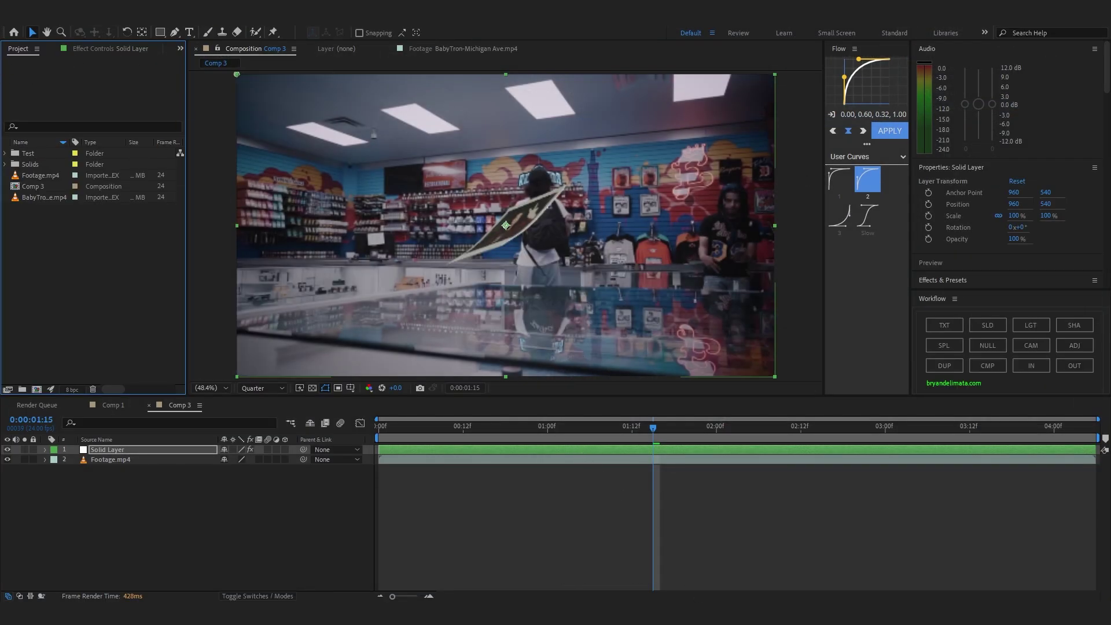
# - Import the model's d.png texture into the After Effects project and create a composition from it
pyautogui.hotkey('alt', 'Tab')
pyautogui.moveTo(644, 242); pyautogui.dragTo(68, 313)
pyautogui.moveTo(29, 185); pyautogui.dragTo(41, 228)
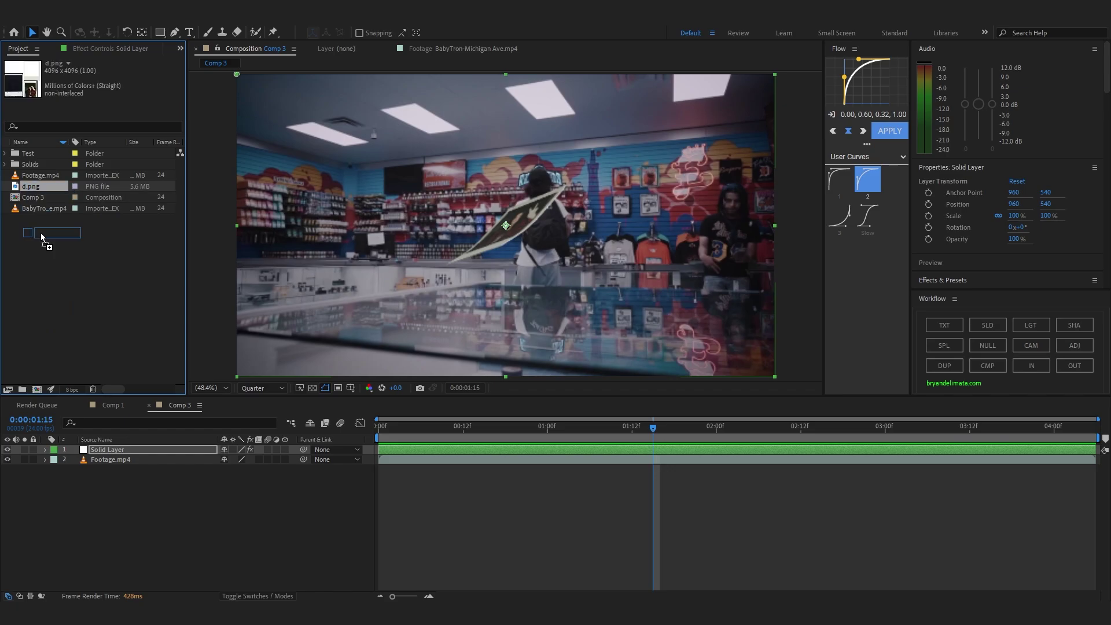
pyautogui.moveTo(40, 391); pyautogui.dragTo(37, 390)
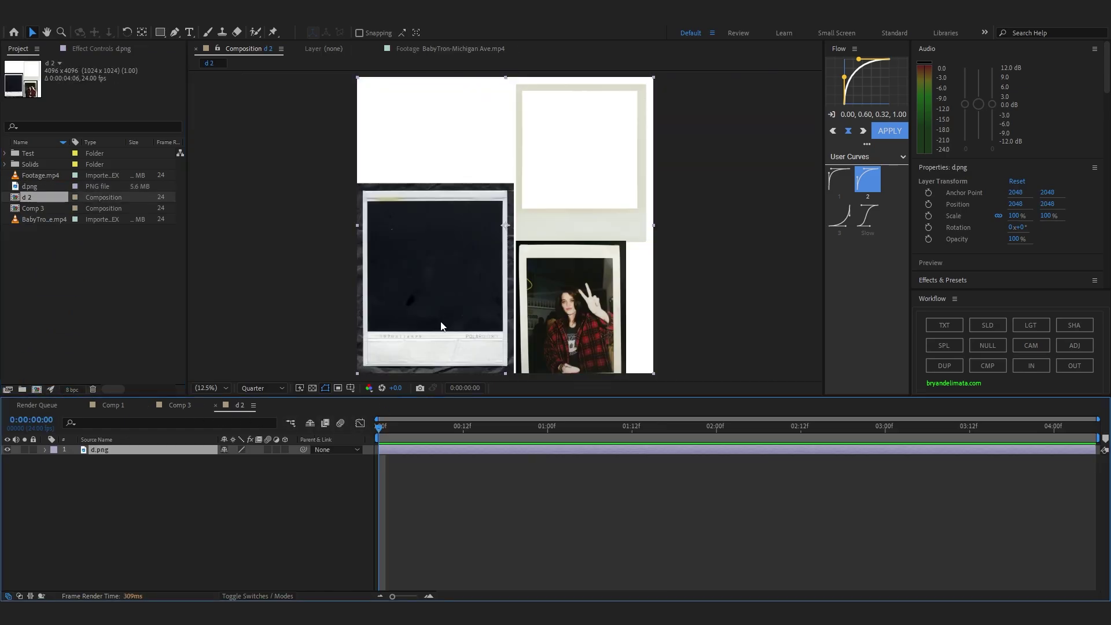
# - Import Screenshot 2024-05-08 121050.png and place it above d.png over the woman's Polaroid photo
pyautogui.scroll(4, 443, 220)
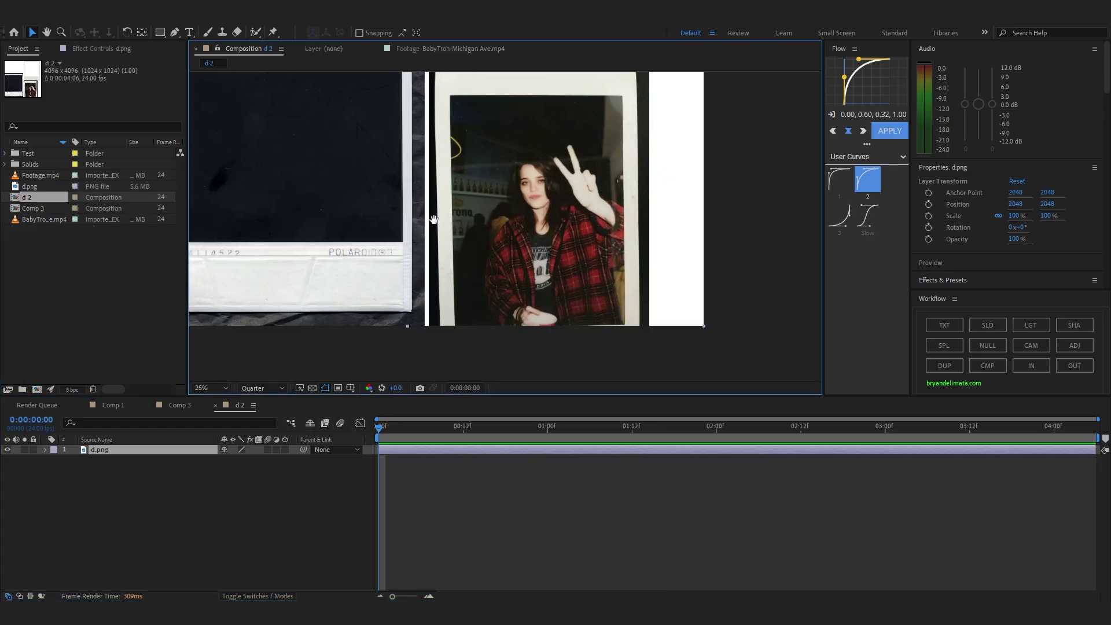
pyautogui.moveTo(430, 225); pyautogui.dragTo(424, 273)
pyautogui.scroll(-2, 498, 272)
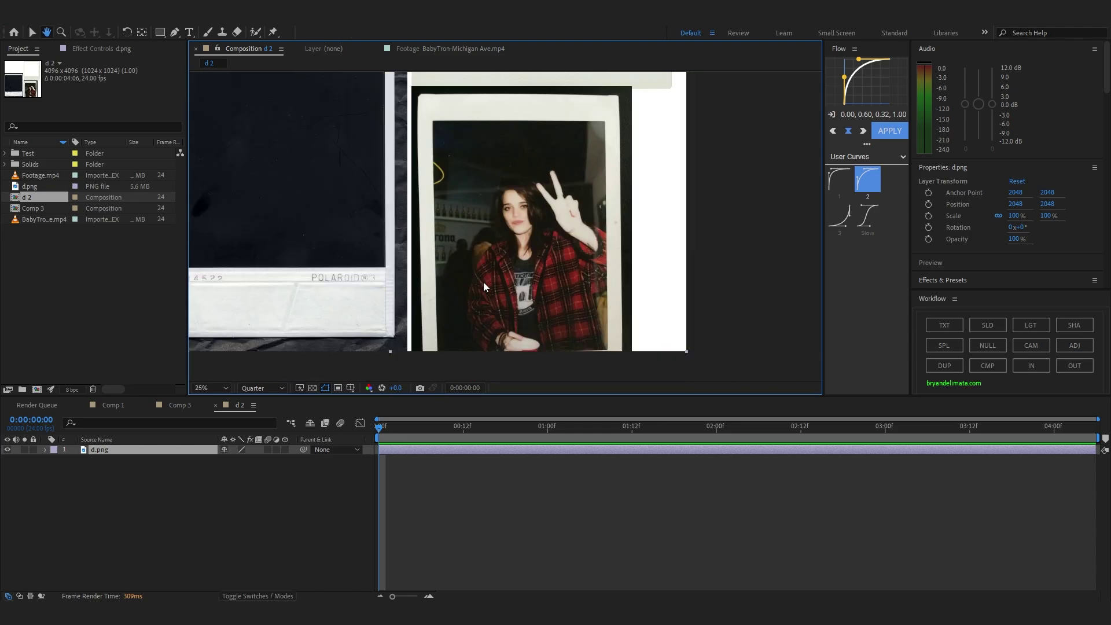
pyautogui.hotkey('alt', 'Tab')
pyautogui.moveTo(876, 221); pyautogui.dragTo(447, 529)
pyautogui.moveTo(387, 88); pyautogui.dragTo(516, 258)
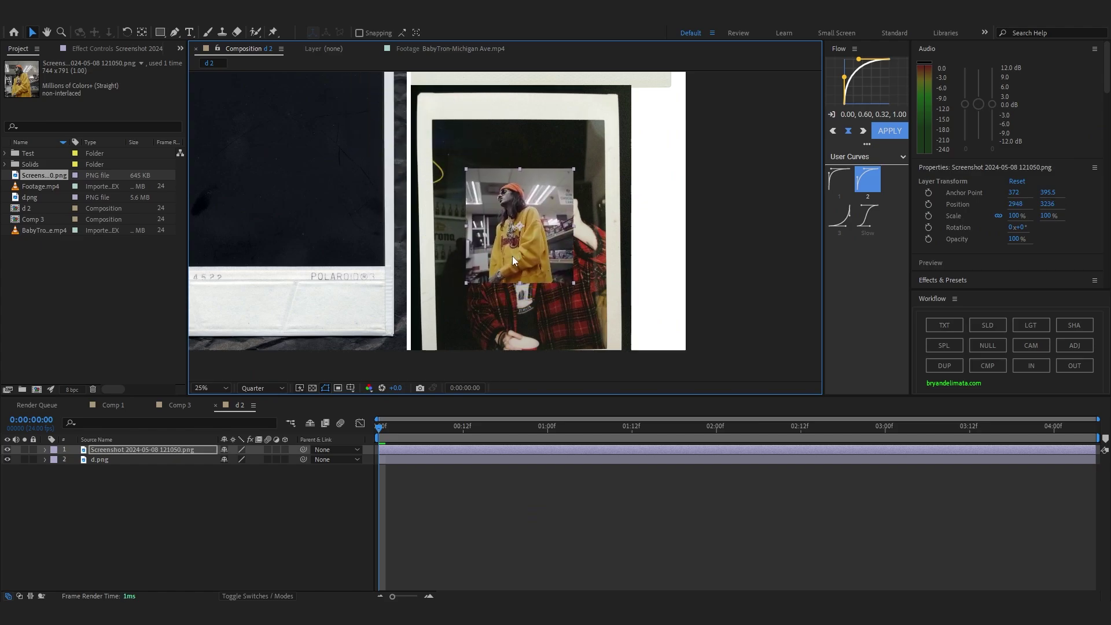
# - Scale the screenshot layer to 221%, position it over the Polaroid photo, and lower its opacity to 47%
pyautogui.press('s')
pyautogui.moveTo(237, 460); pyautogui.dragTo(308, 462)
pyautogui.moveTo(432, 338); pyautogui.dragTo(434, 342)
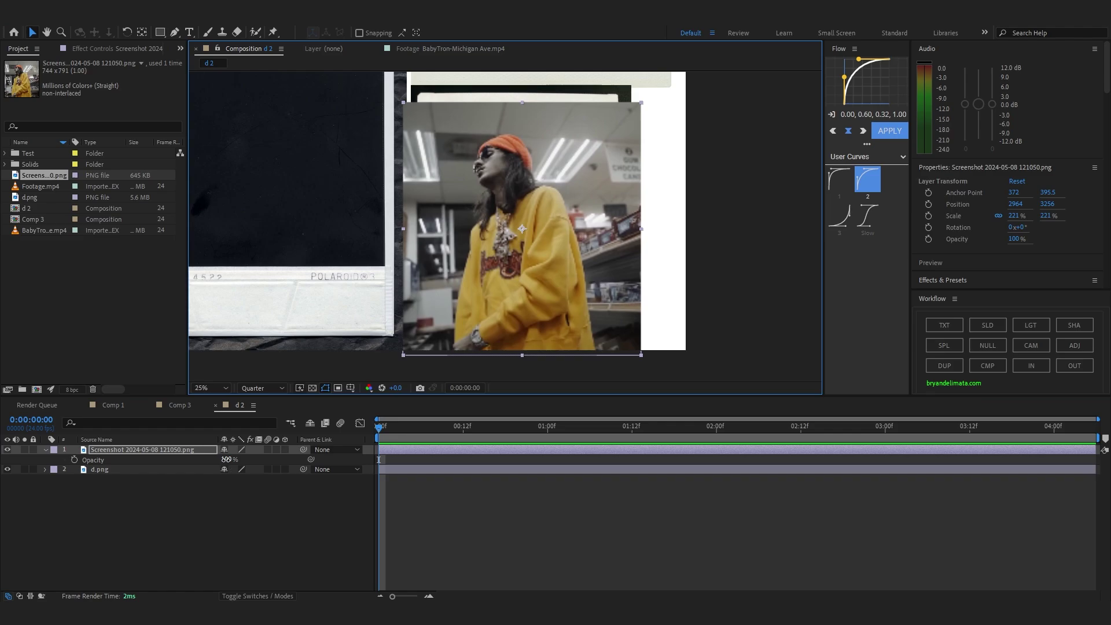
pyautogui.moveTo(226, 459); pyautogui.dragTo(194, 457)
# - Mask the screenshot to the picture area inside the Polaroid frame with the Pen tool and restore its opacity to 100%
pyautogui.scroll(-2, 330, 221)
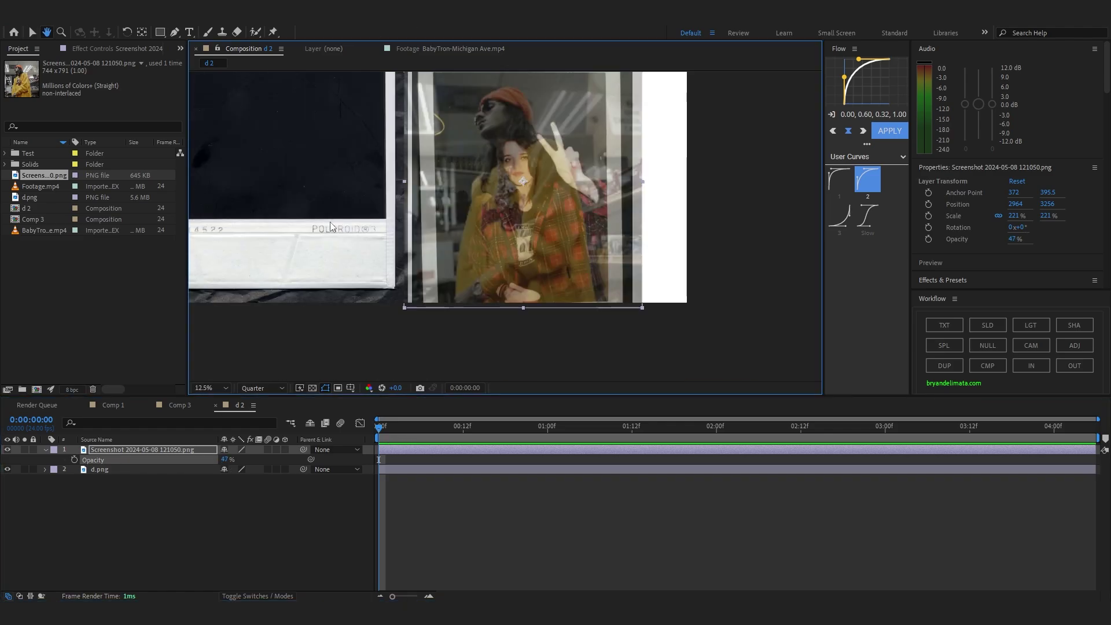
pyautogui.click(175, 31)
pyautogui.scroll(2, 431, 246)
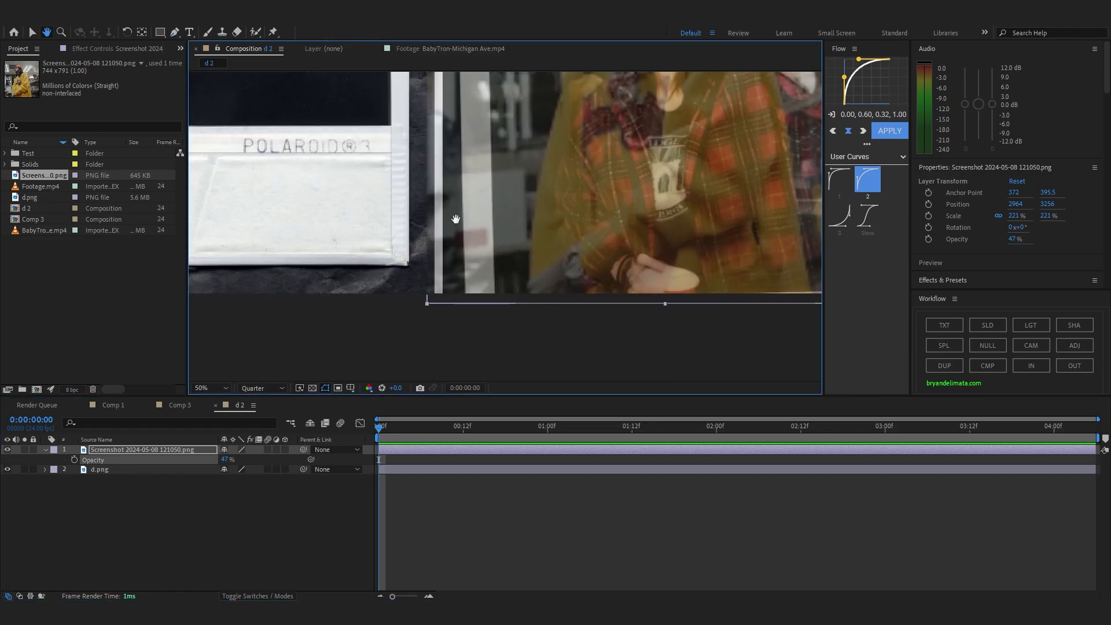
pyautogui.click(497, 316)
pyautogui.click(492, 181)
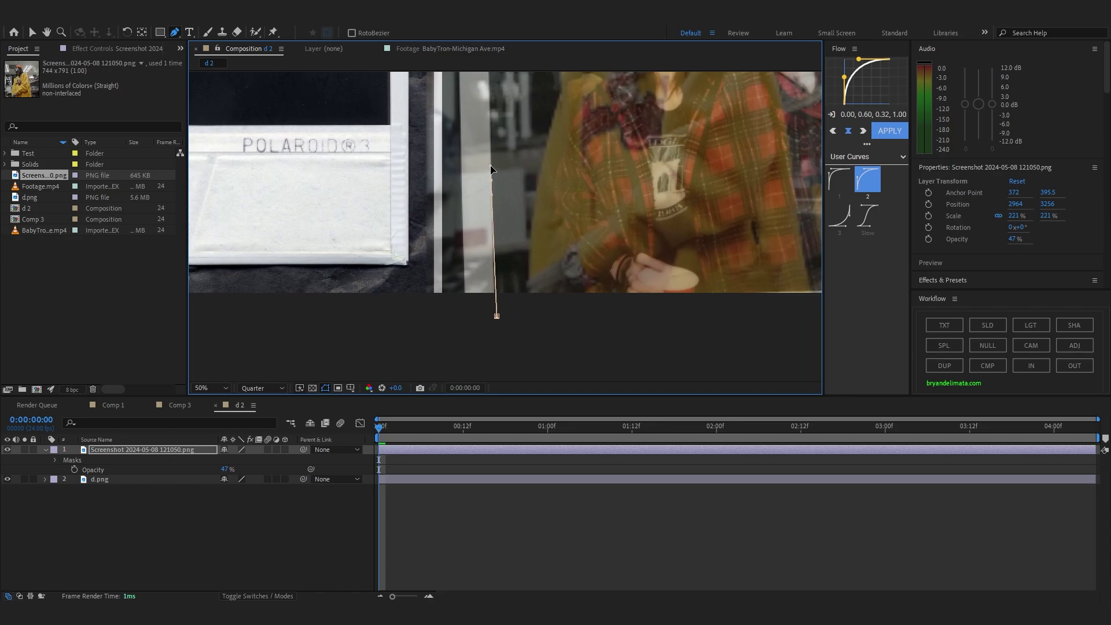
pyautogui.moveTo(490, 140); pyautogui.dragTo(465, 343)
pyautogui.scroll(3, 457, 104)
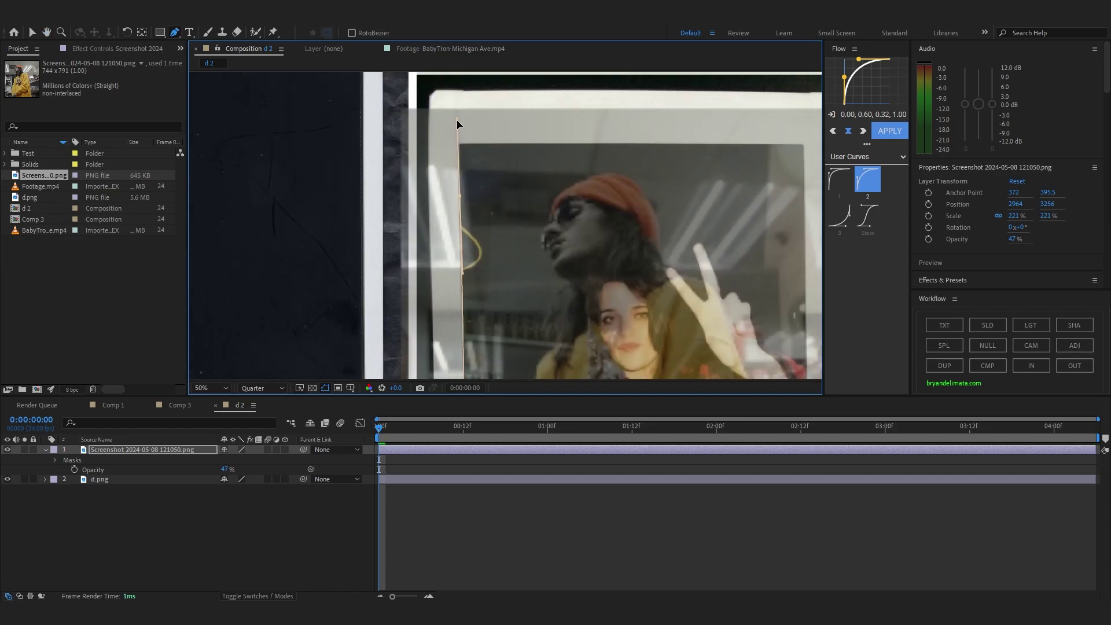
pyautogui.click(460, 142)
pyautogui.click(805, 144)
pyautogui.moveTo(753, 184); pyautogui.dragTo(649, 74)
pyautogui.click(467, 240)
pyautogui.scroll(-2, 468, 238)
pyautogui.press('t')
pyautogui.moveTo(226, 460); pyautogui.dragTo(325, 463)
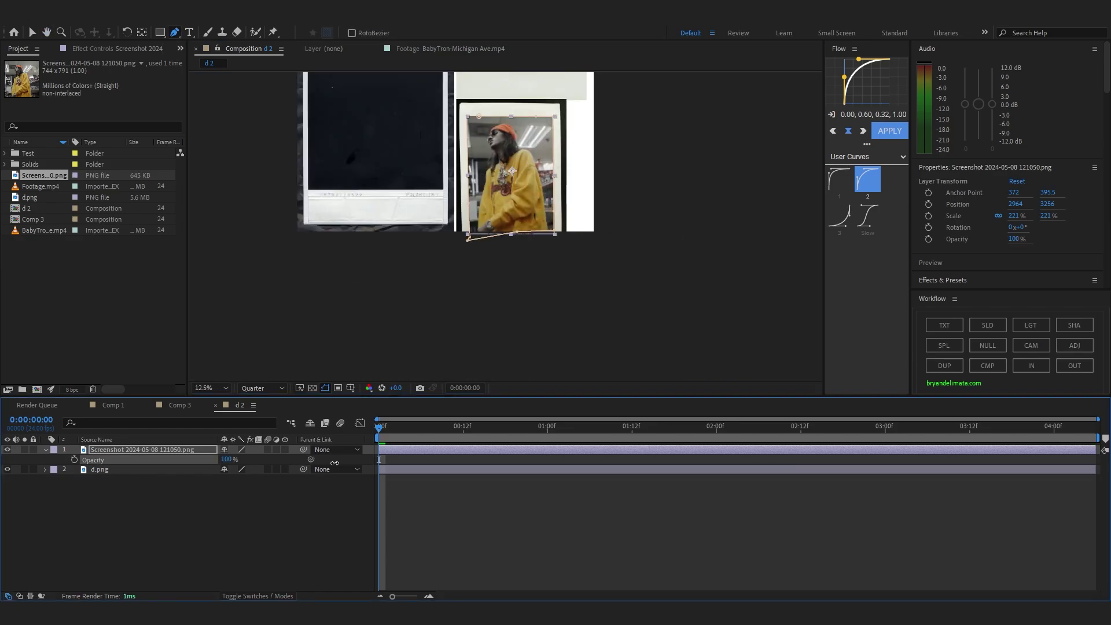
# - Scale the screenshot layer to 224% so it fully covers the picture area inside the Polaroid frame
pyautogui.scroll(1, 657, 201)
pyautogui.moveTo(611, 170); pyautogui.dragTo(590, 243)
pyautogui.press('v')
pyautogui.click(516, 536)
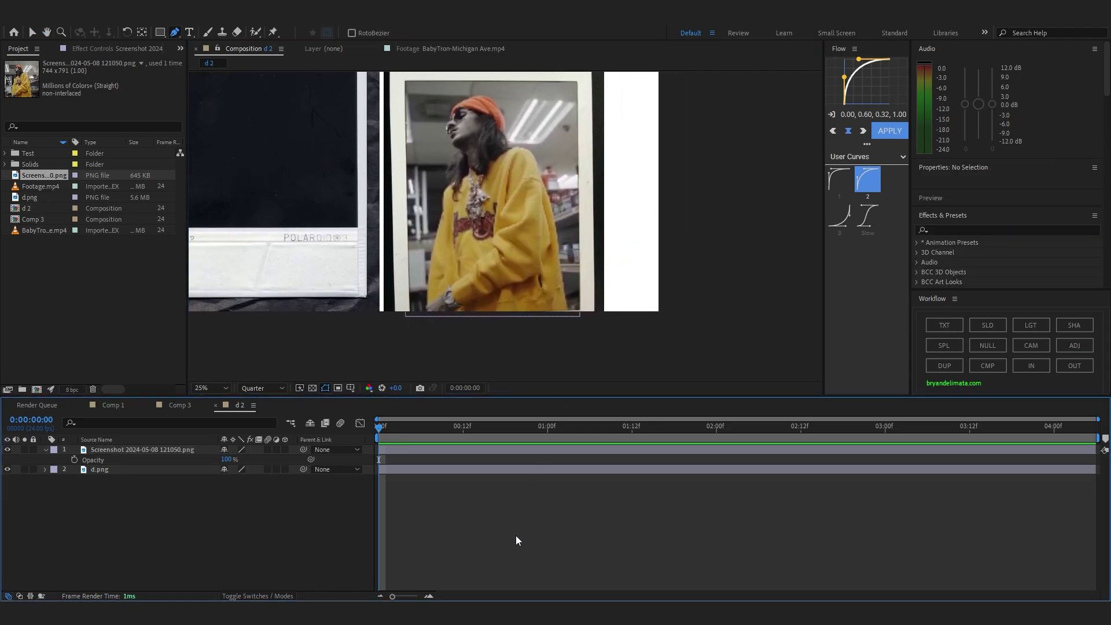
pyautogui.moveTo(523, 220); pyautogui.dragTo(557, 279)
pyautogui.click(577, 478)
pyautogui.scroll(1, 651, 298)
pyautogui.moveTo(642, 292); pyautogui.dragTo(617, 389)
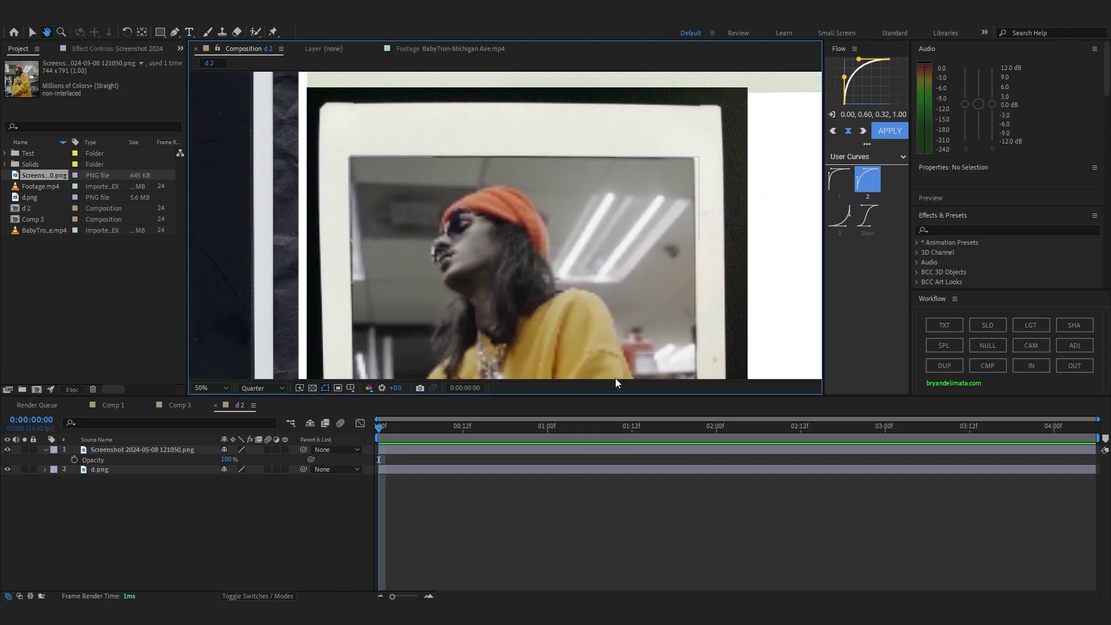
pyautogui.scroll(1, 556, 150)
pyautogui.moveTo(544, 131); pyautogui.dragTo(645, 230)
pyautogui.click(225, 453)
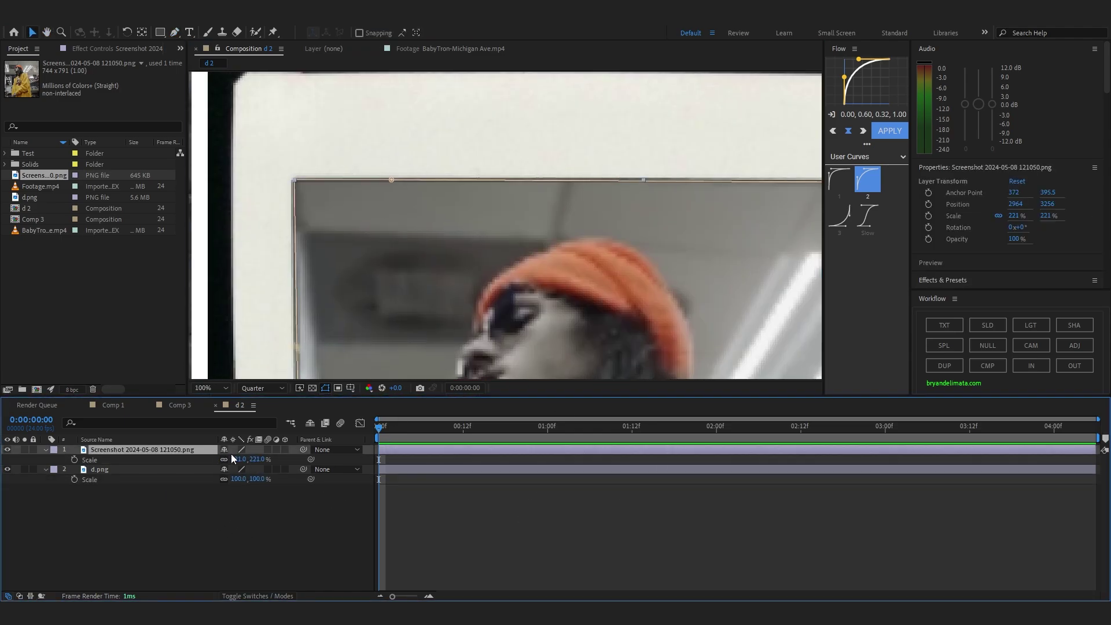
pyautogui.moveTo(239, 459); pyautogui.dragTo(243, 460)
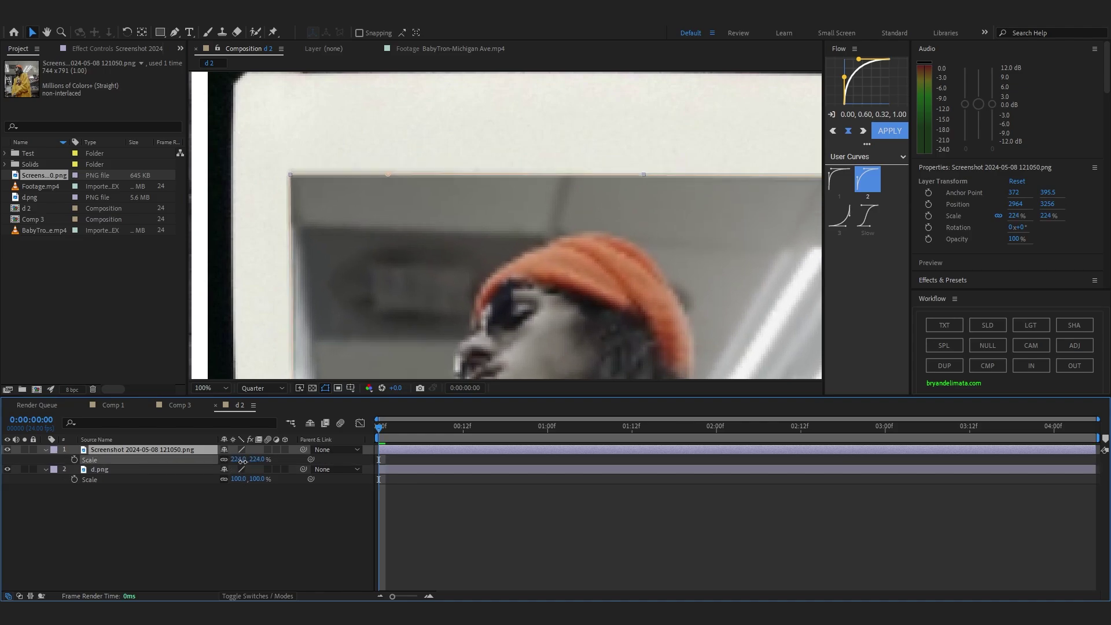
pyautogui.scroll(-4, 336, 280)
# - Apply Lumetri Color to the screenshot layer with temperature 38, tint 3, contrast 35, highlights 23, shadows -20 and whites 5
pyautogui.hotkey('ctrl', 'space')
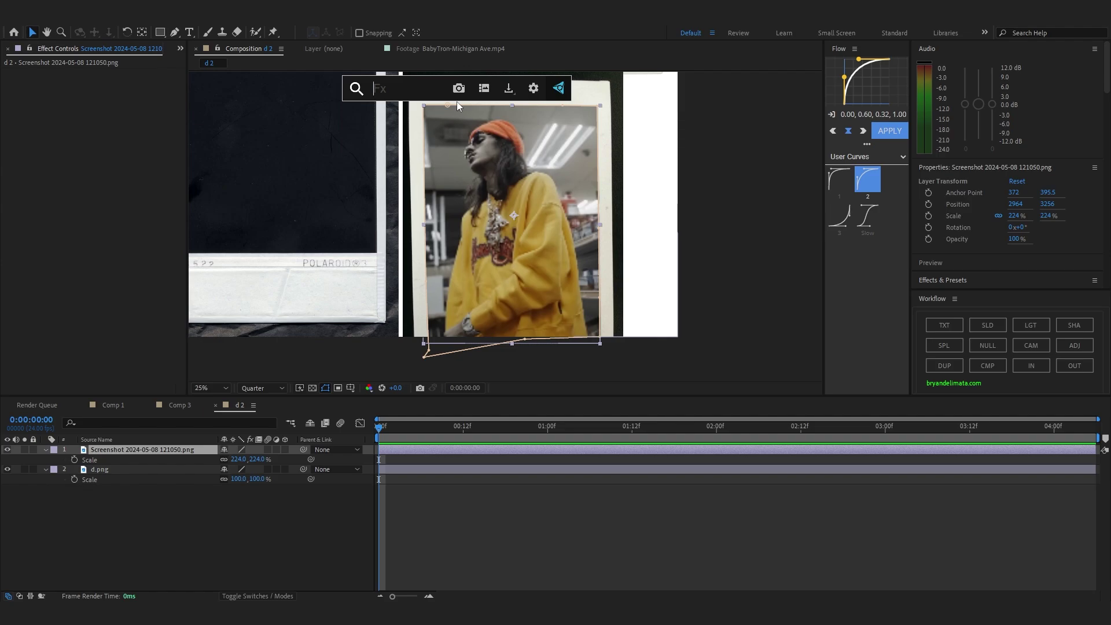
pyautogui.write('lume')
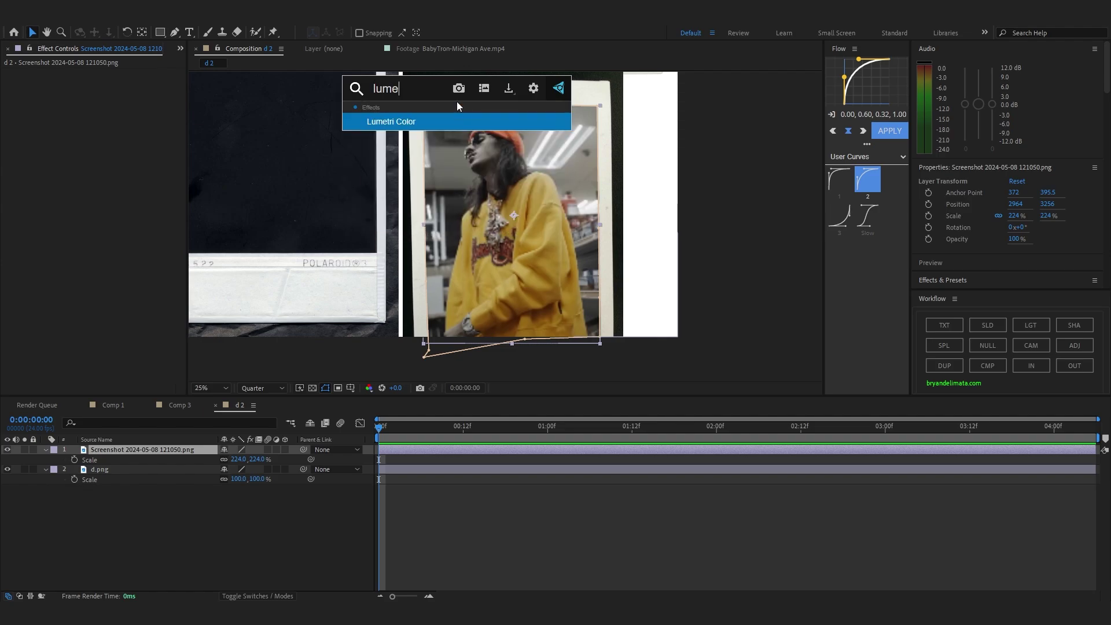
pyautogui.press('Return')
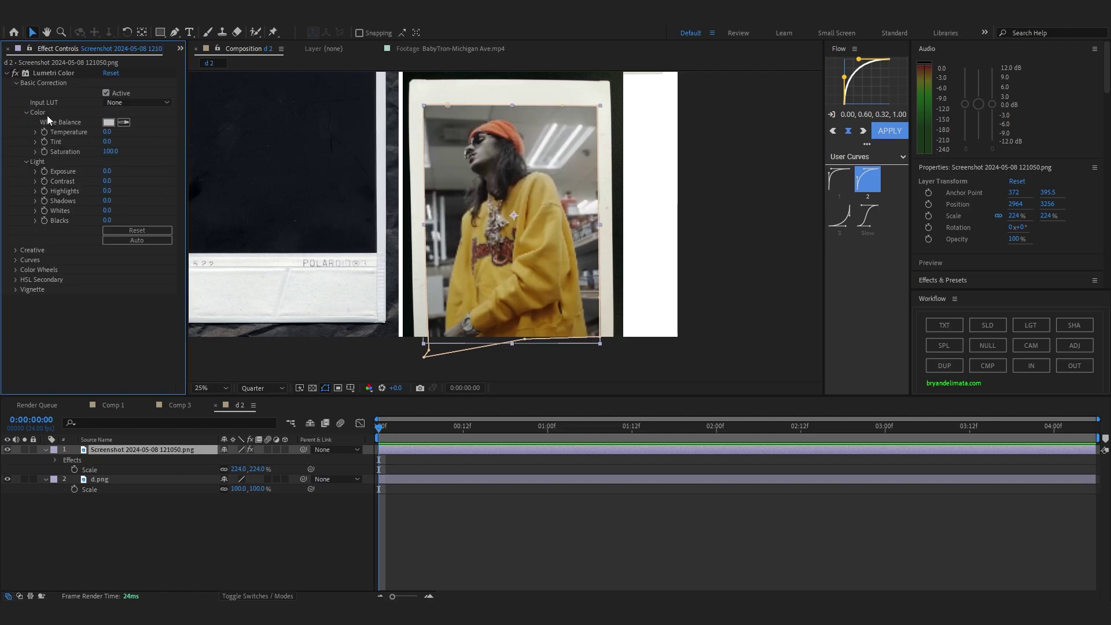
pyautogui.moveTo(107, 182); pyautogui.dragTo(107, 141)
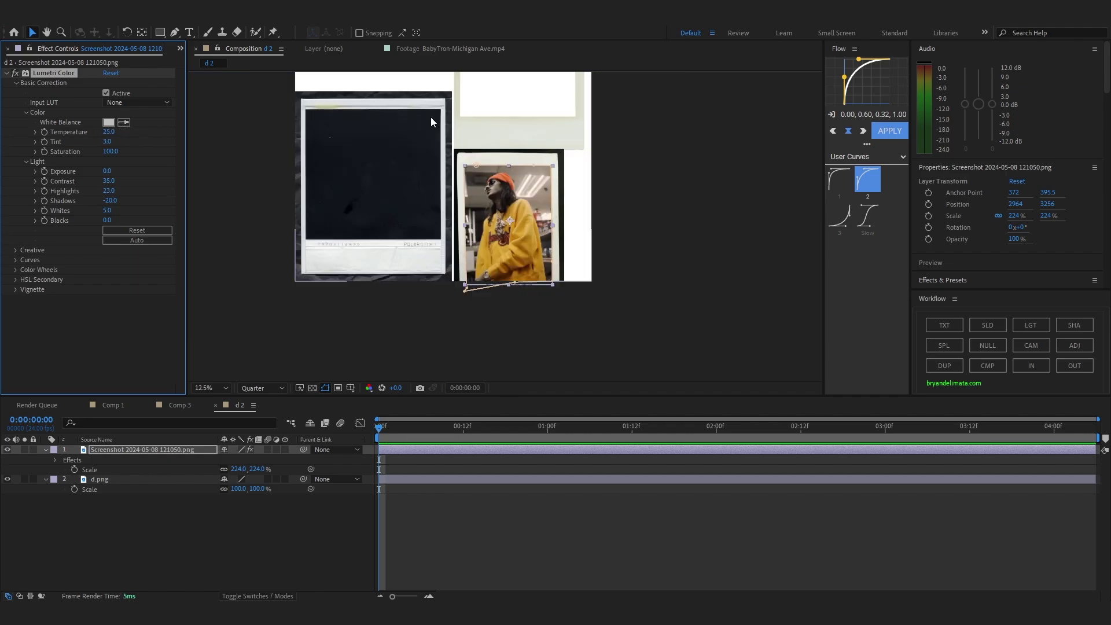
pyautogui.moveTo(109, 132); pyautogui.dragTo(118, 131)
pyautogui.scroll(3, 385, 155)
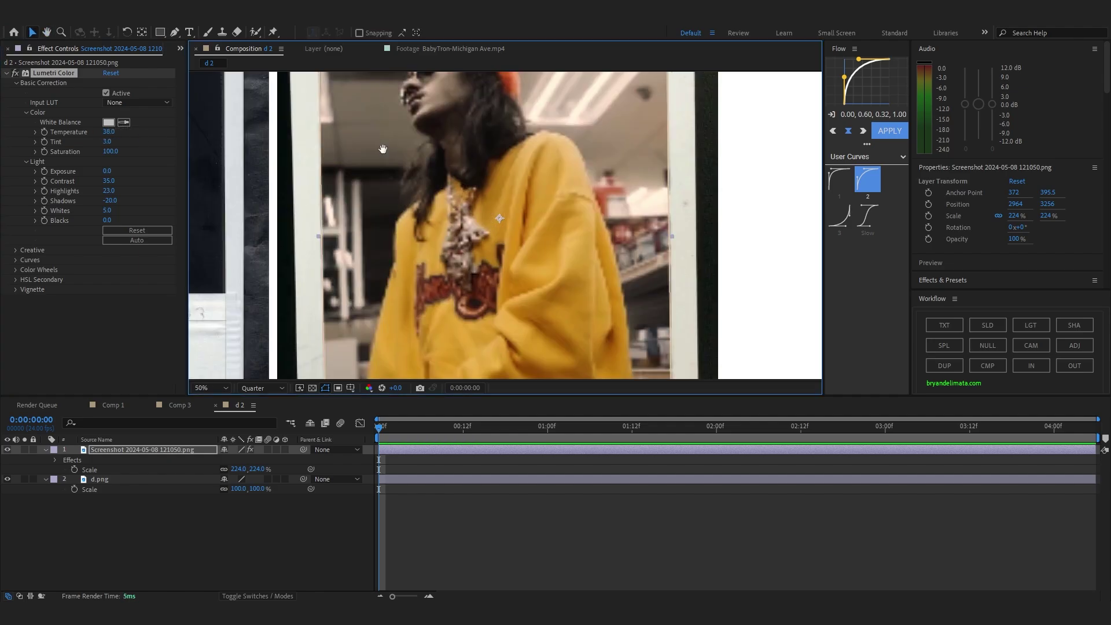
pyautogui.scroll(-3, 403, 154)
# - Apply a Noise effect to the screenshot layer
pyautogui.hotkey('ctrl', 'space')
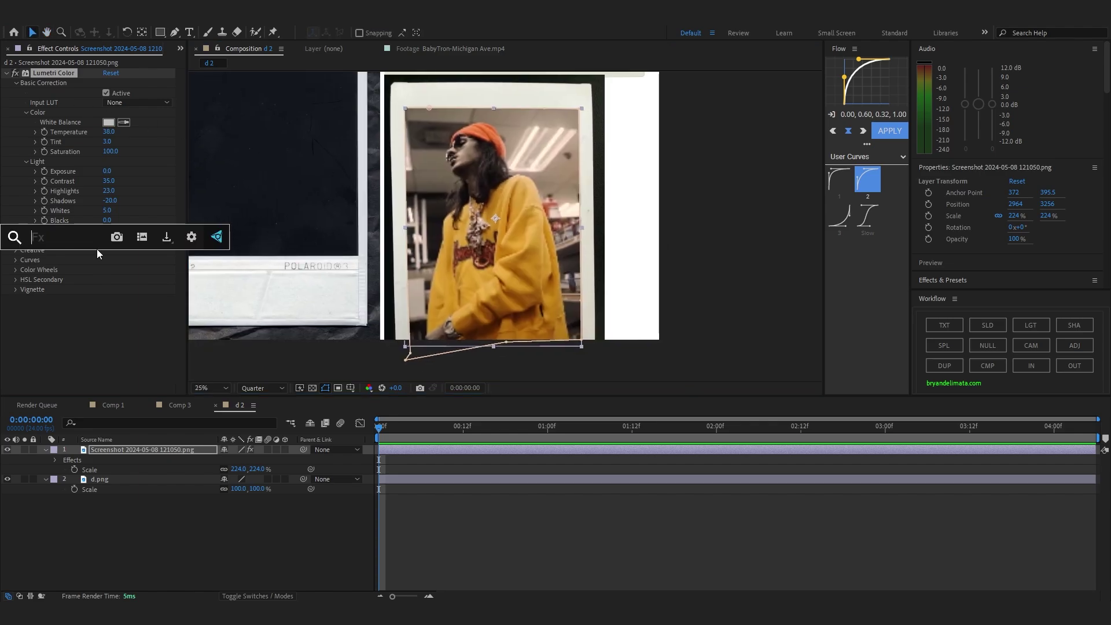
pyautogui.write('noise')
pyautogui.press('Return')
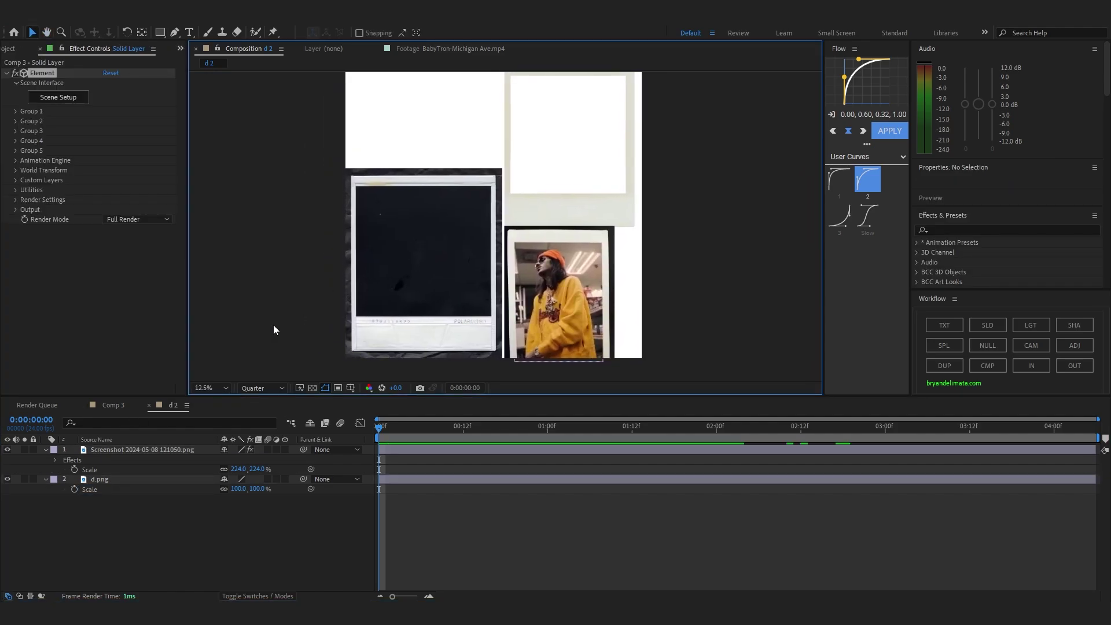
# - Add the d 2 composition to Comp 3 as a layer above the Solid Layer
pyautogui.click(107, 405)
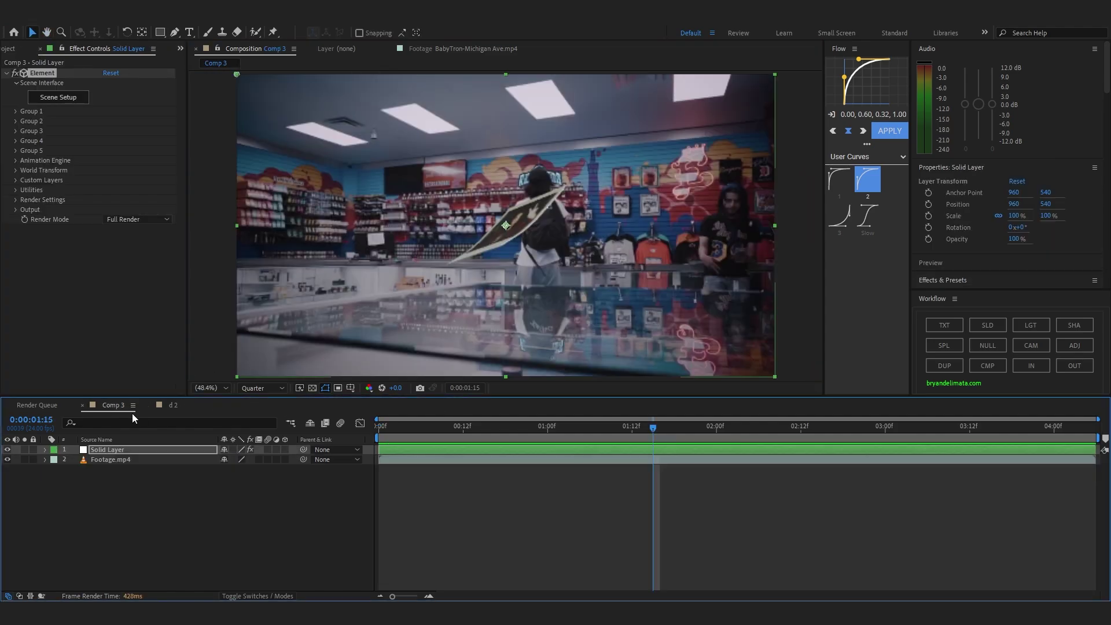
pyautogui.click(9, 49)
pyautogui.click(22, 208)
pyautogui.click(168, 405)
pyautogui.click(98, 404)
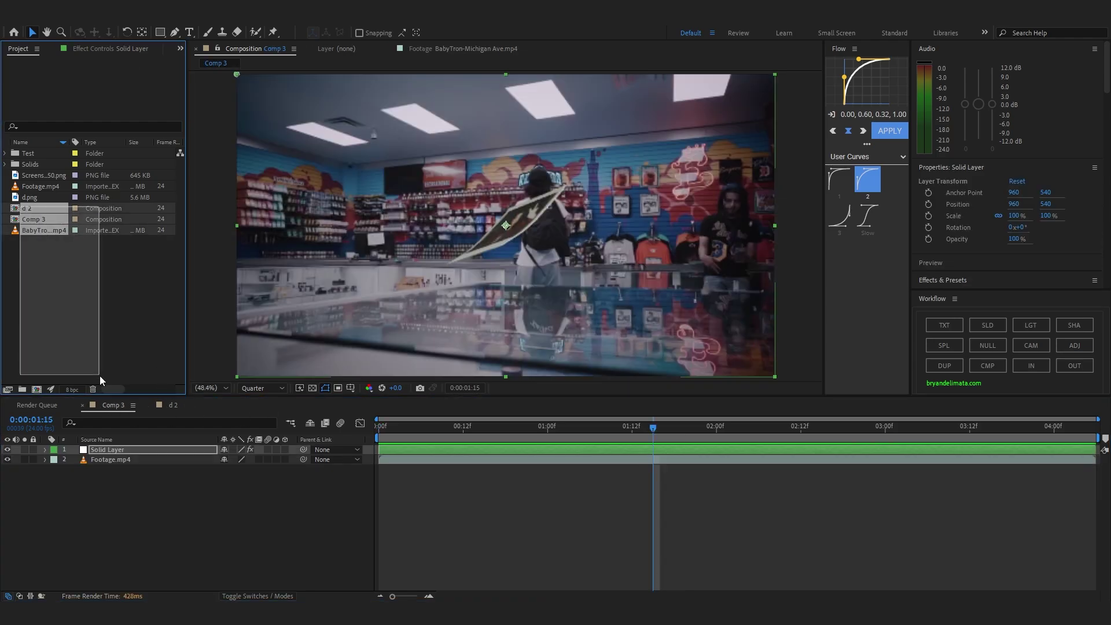
pyautogui.click(29, 207)
pyautogui.hotkey('ctrl', '/')
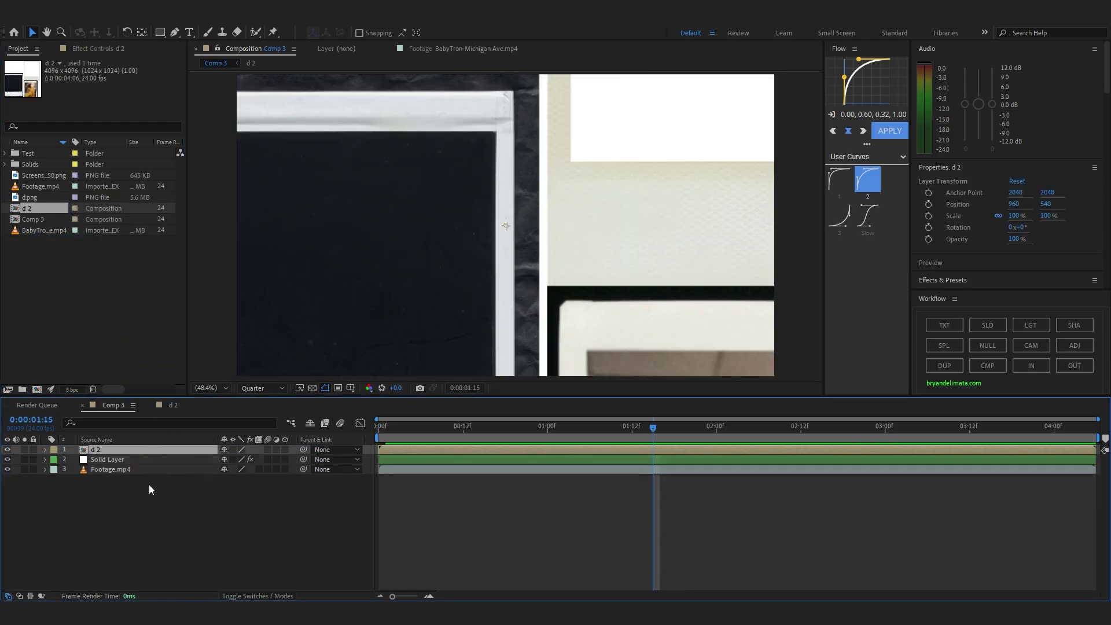
# - Scale the d 2 layer to 23% and hide it in Comp 3
pyautogui.scroll(-2, 626, 218)
pyautogui.press('s')
pyautogui.moveTo(237, 461); pyautogui.dragTo(194, 462)
pyautogui.scroll(2, 518, 280)
pyautogui.click(113, 469)
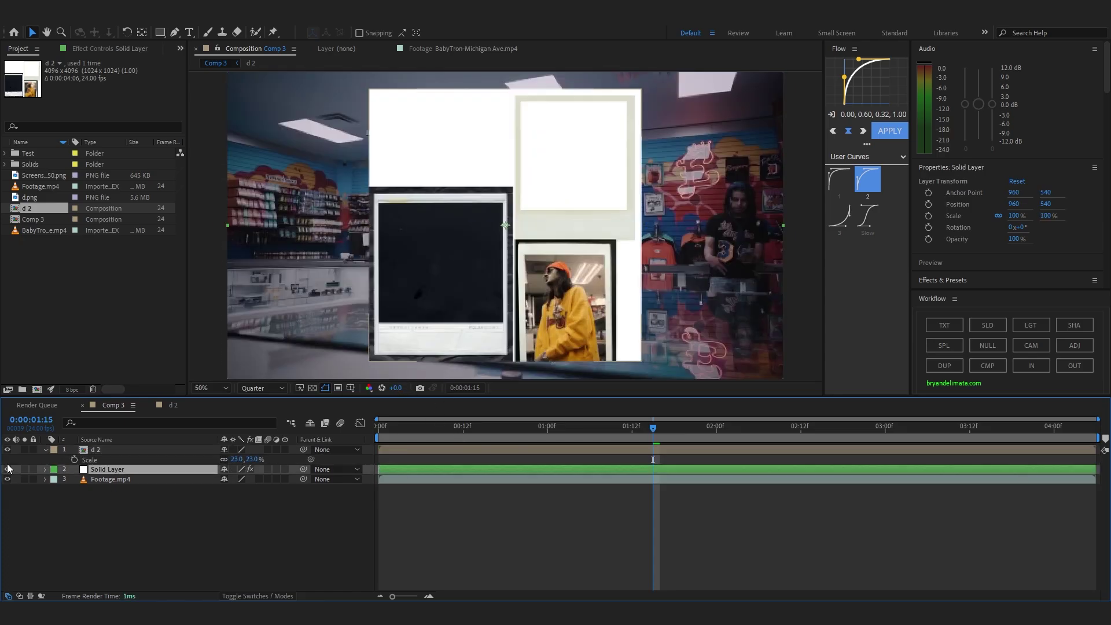
pyautogui.click(7, 449)
# - Assign the d 2 layer as Layer 1 of the custom texture maps in the Solid Layer's Element effect
pyautogui.press('F3')
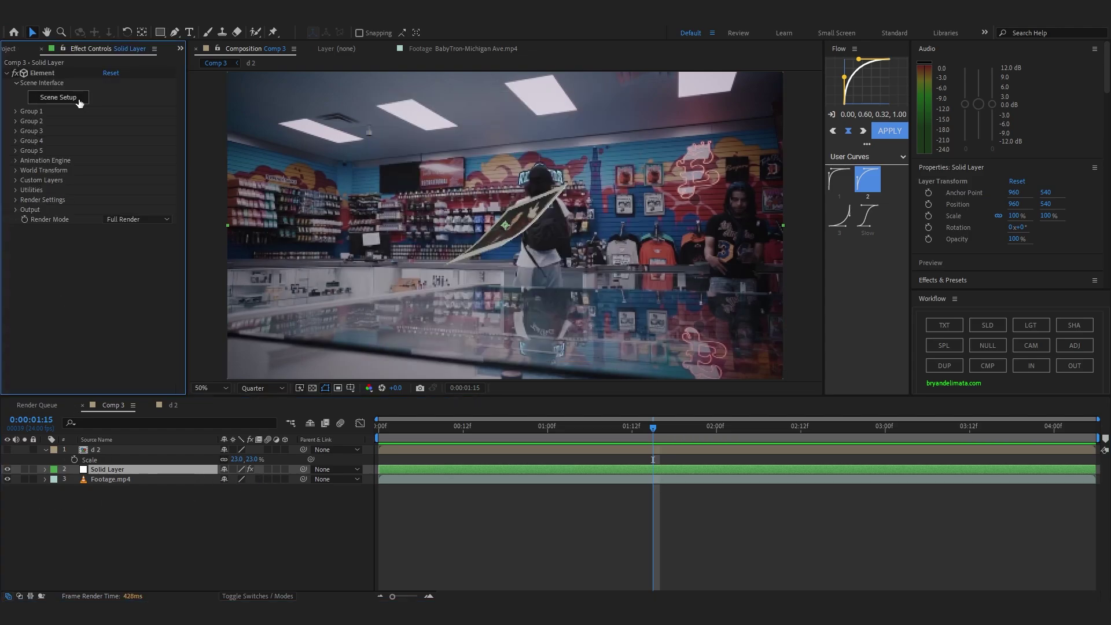
pyautogui.click(15, 181)
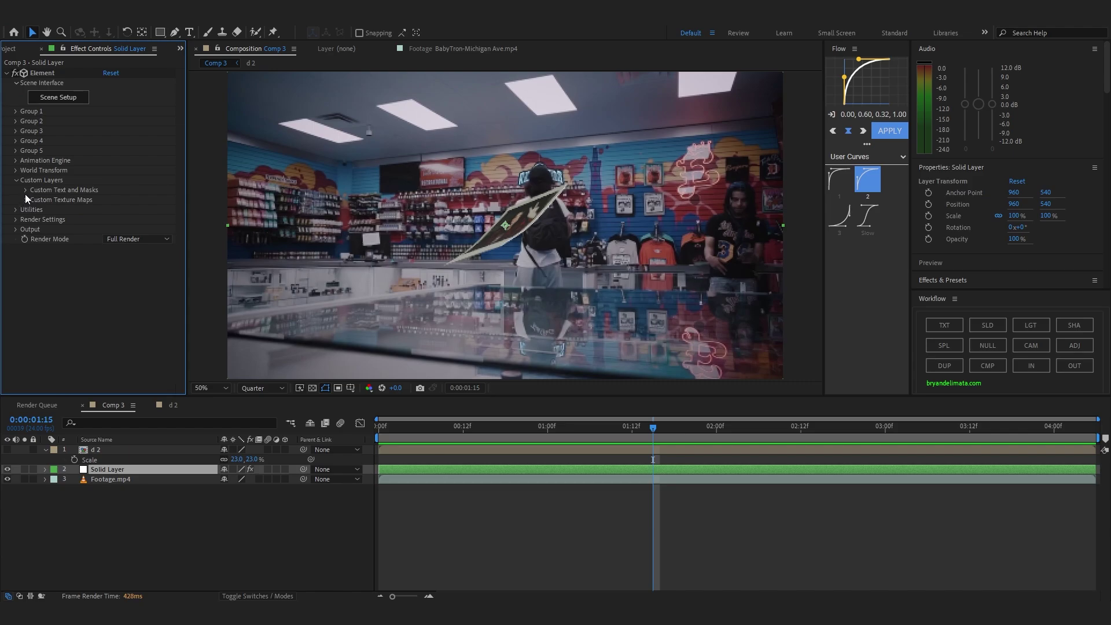
pyautogui.click(23, 199)
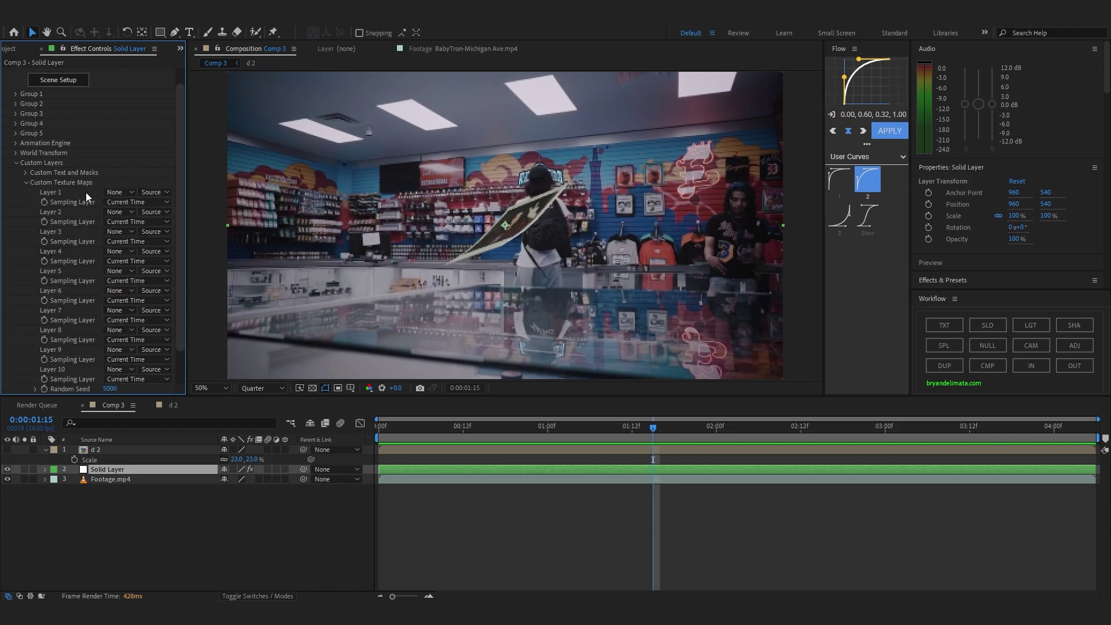
pyautogui.click(108, 189)
pyautogui.click(114, 220)
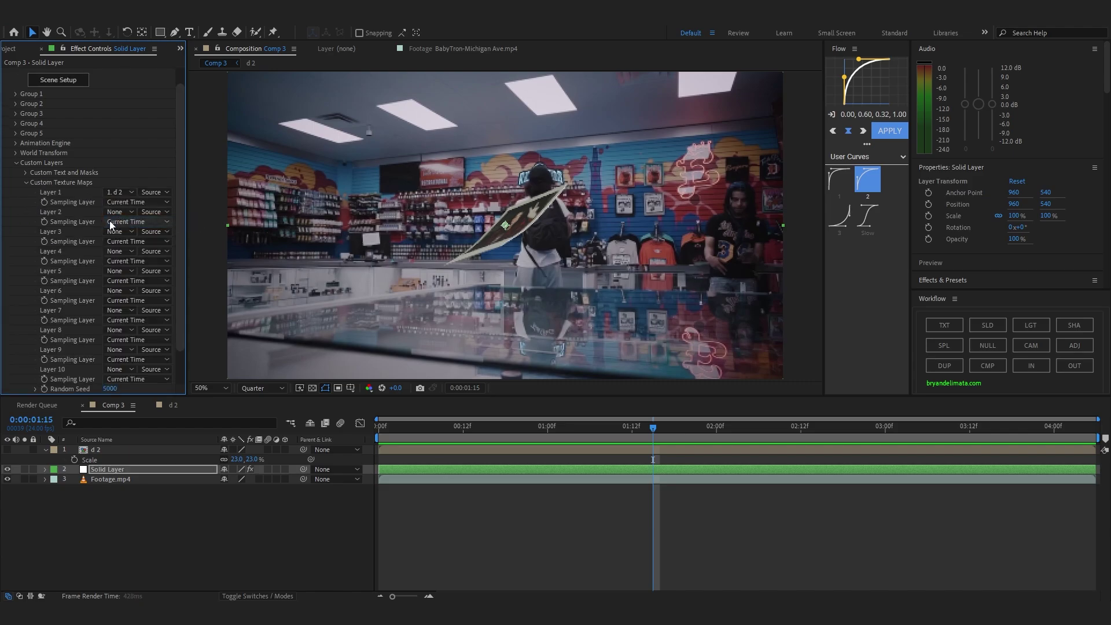
pyautogui.scroll(1, 39, 183)
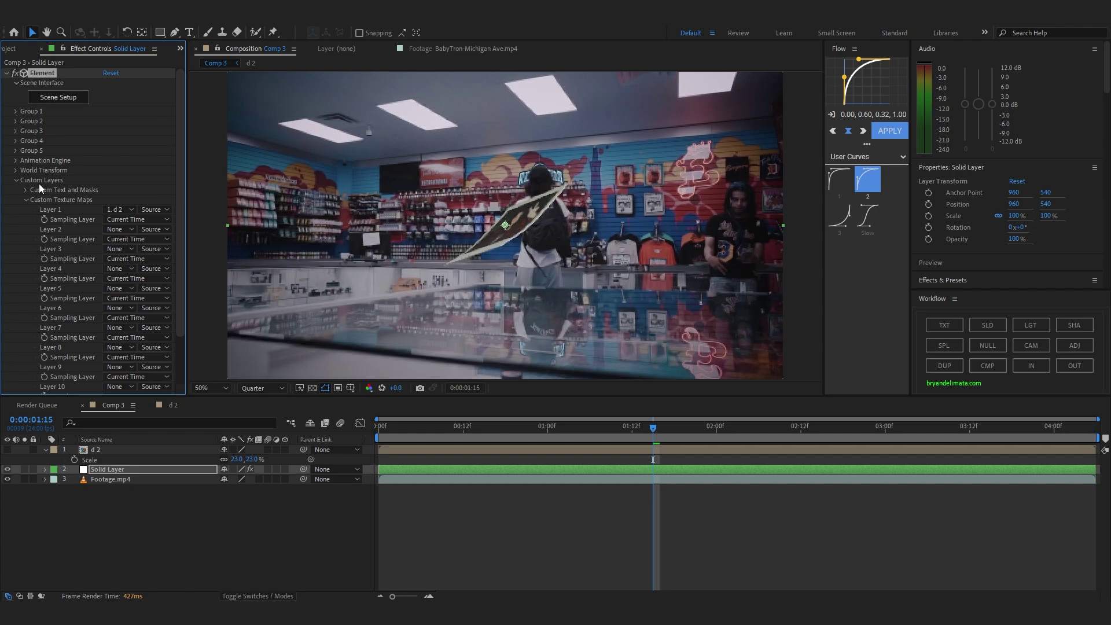
# - Assign Footage.mp4 as Layer 2 of Element's custom texture maps
pyautogui.click(73, 103)
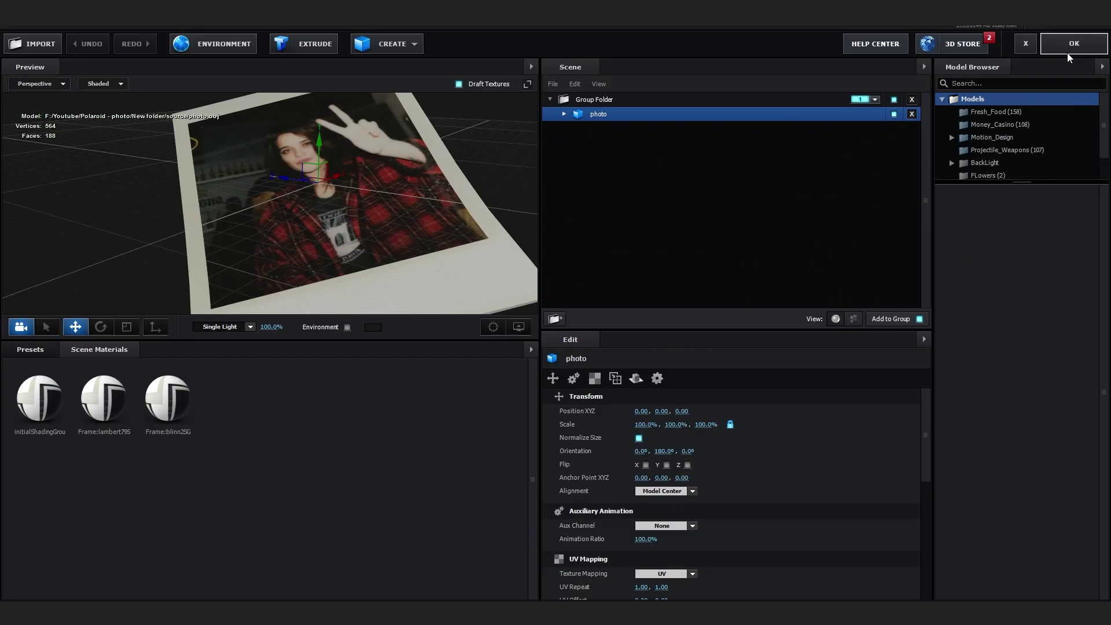
pyautogui.click(1066, 51)
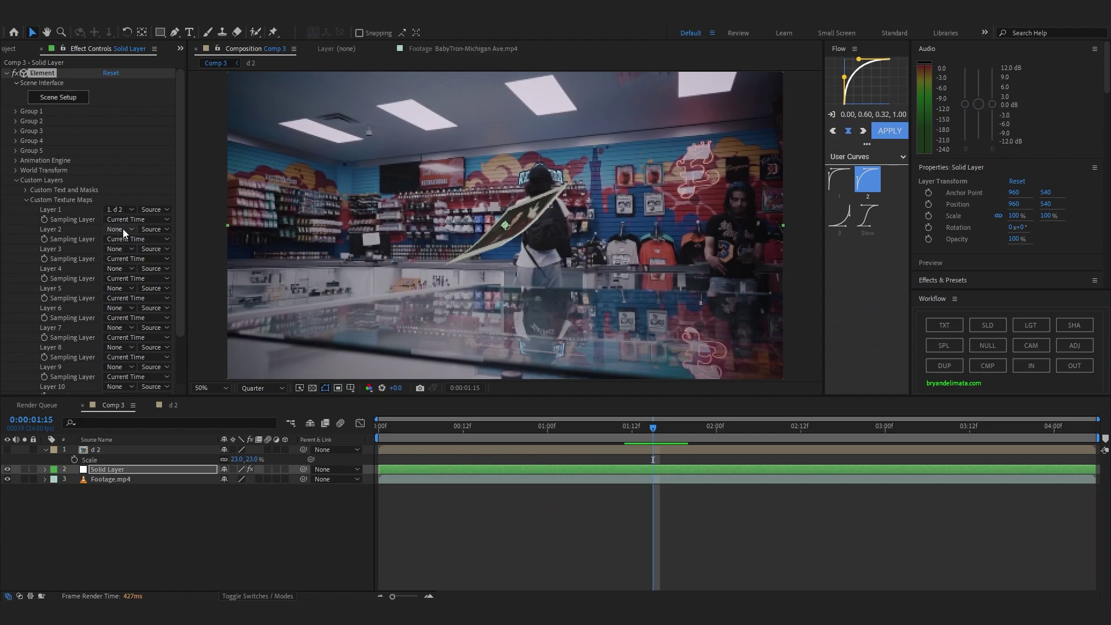
pyautogui.click(118, 229)
pyautogui.click(126, 284)
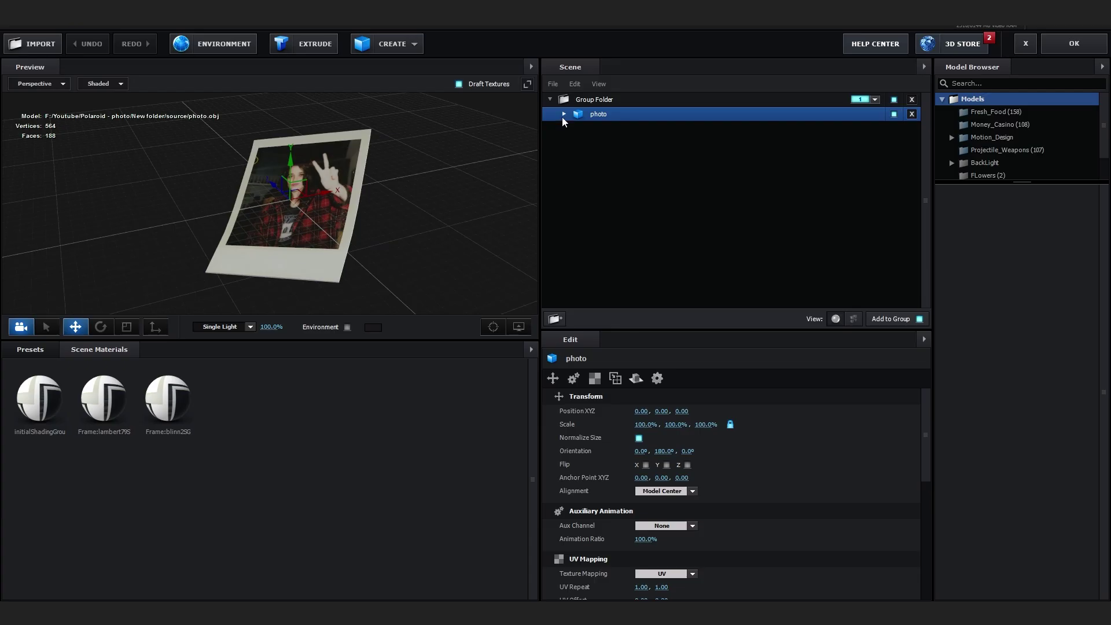
# - Set the diffuse texture of the photo model's initialShadingGroup material to Custom Layer 1 [d 2] in Element's scene setup
pyautogui.click(563, 115)
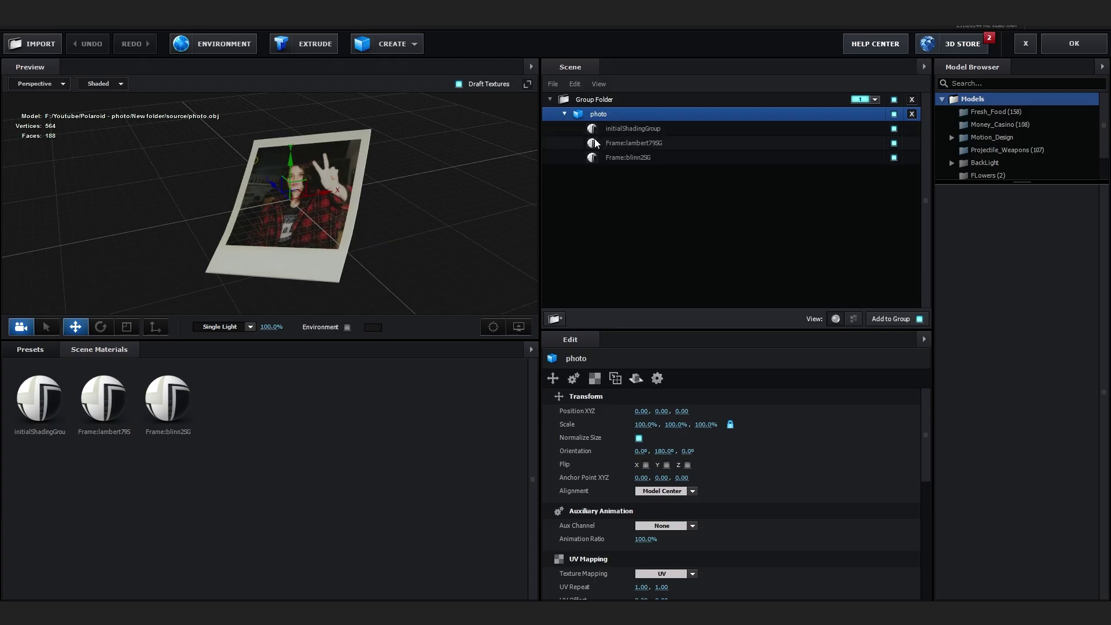
pyautogui.click(581, 132)
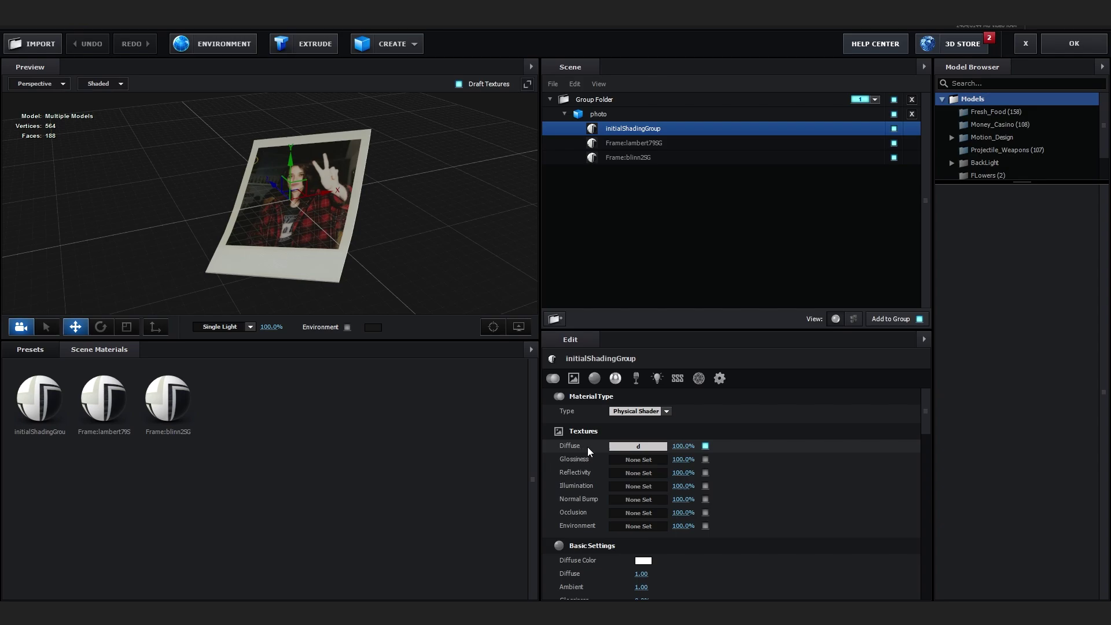
pyautogui.click(619, 452)
pyautogui.click(632, 381)
pyautogui.click(638, 390)
# - Set the diffuse texture of the Frame:lambert79SG material to Custom Layer 1 [d 2]
pyautogui.click(630, 143)
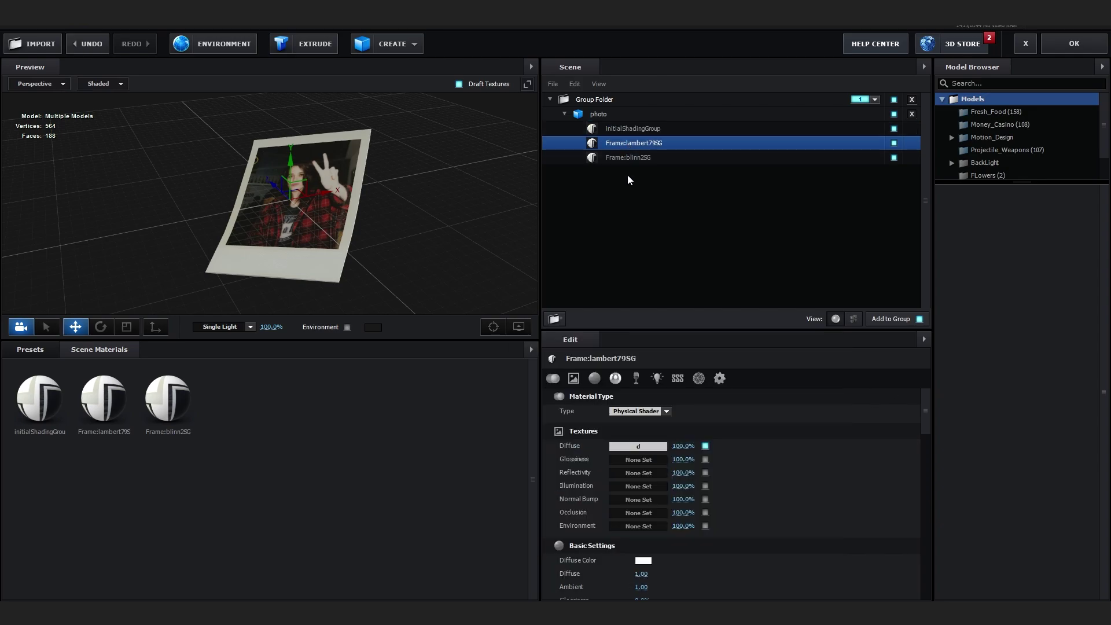
pyautogui.click(627, 451)
pyautogui.click(634, 377)
pyautogui.click(648, 392)
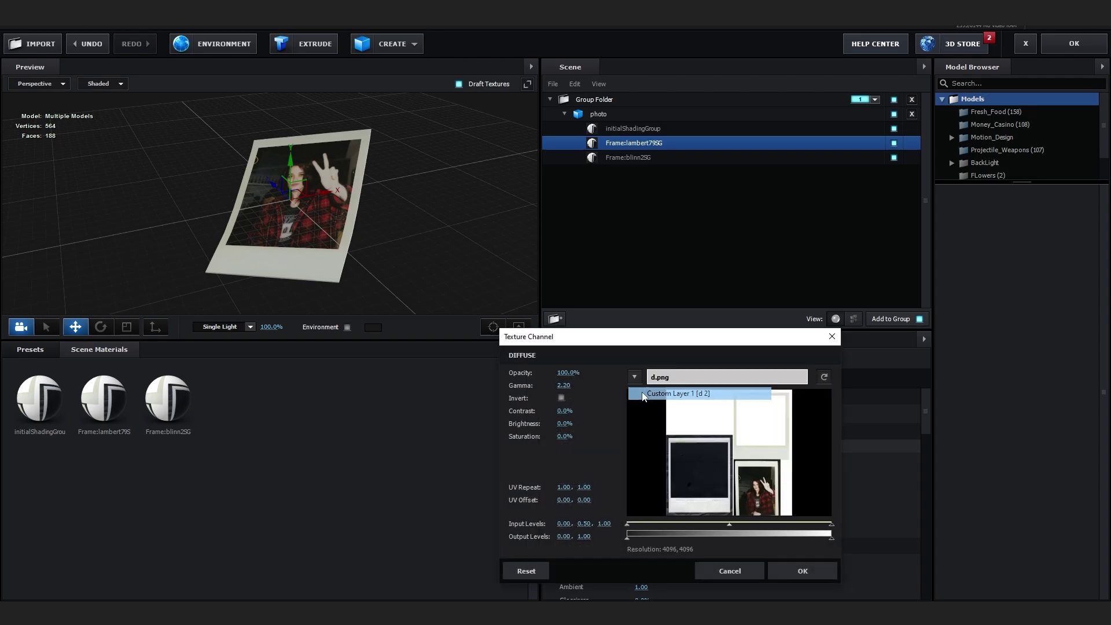
pyautogui.click(793, 573)
# - Set the diffuse texture of the Frame:blinn2SG material to Custom Layer 1 [d 2]
pyautogui.click(613, 157)
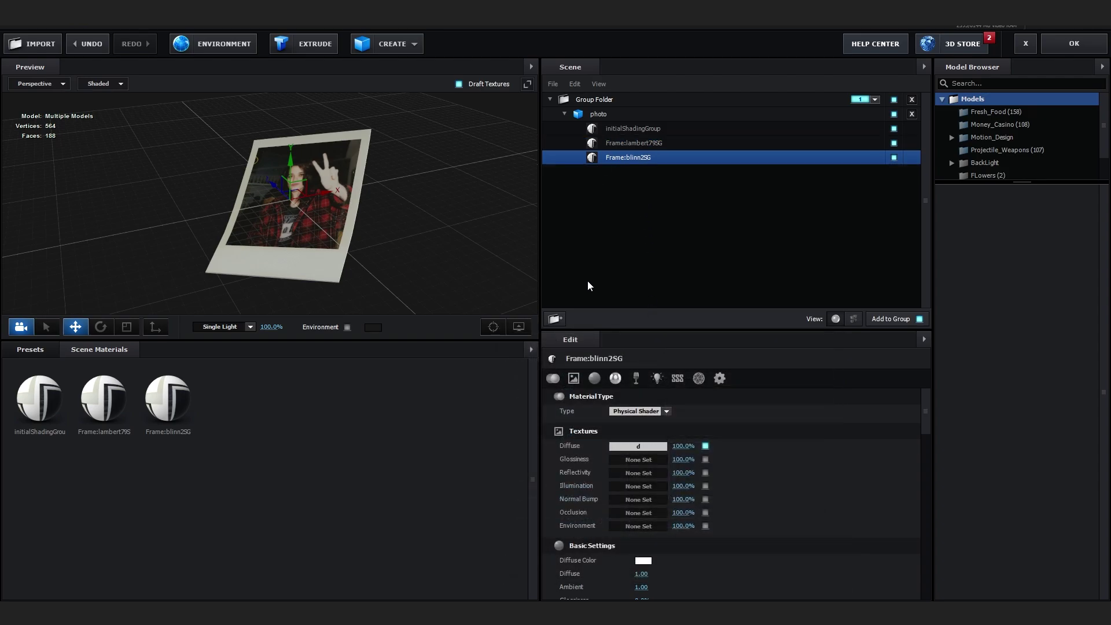
pyautogui.click(643, 446)
pyautogui.click(635, 381)
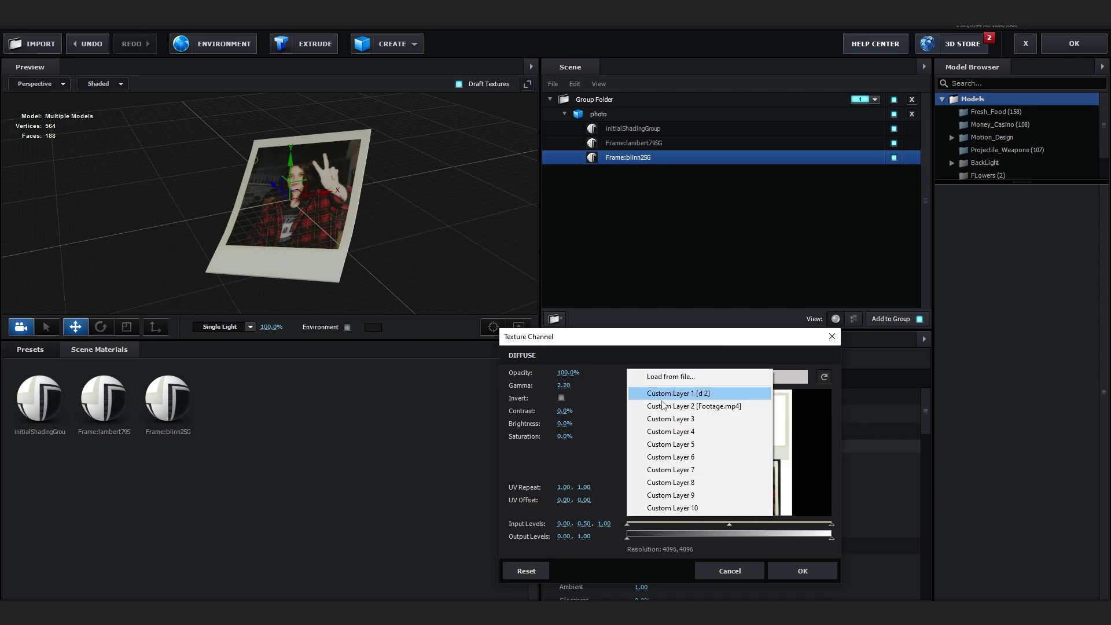
pyautogui.click(651, 392)
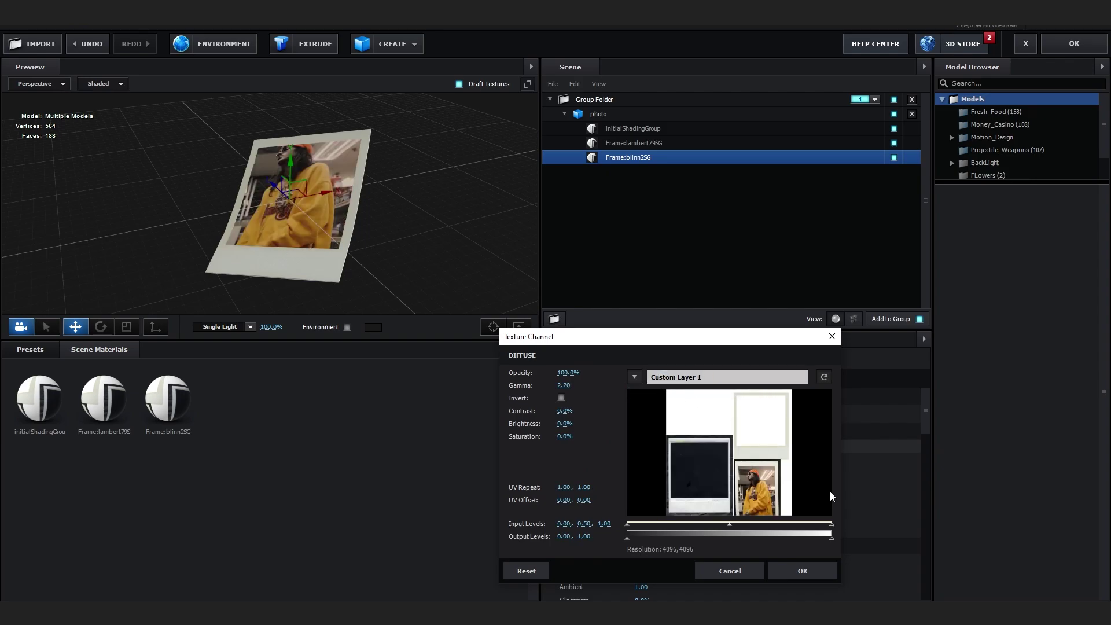
pyautogui.click(812, 570)
# - Set the scene's environment texture to Custom Layer 2 [Footage.mp4]
pyautogui.scroll(3, 354, 124)
pyautogui.moveTo(355, 124)
pyautogui.mouseDown()
pyautogui.moveTo(397, 143)
pyautogui.moveTo(495, 136)
pyautogui.moveTo(429, 118)
pyautogui.moveTo(407, 157)
pyautogui.moveTo(370, 133)
pyautogui.mouseUp()
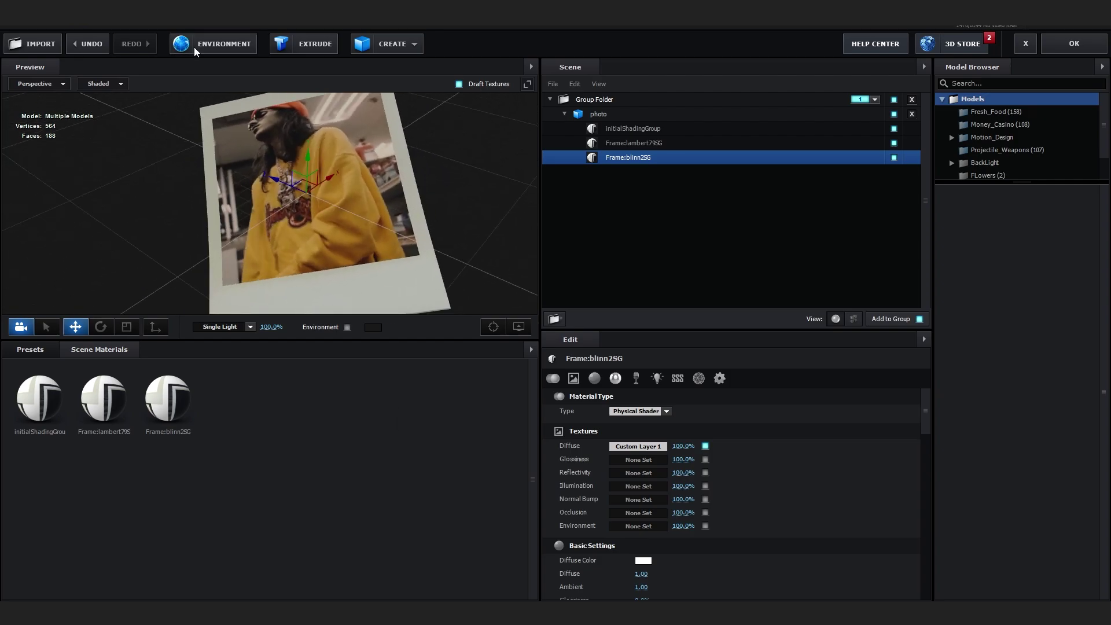
pyautogui.click(198, 51)
pyautogui.click(521, 229)
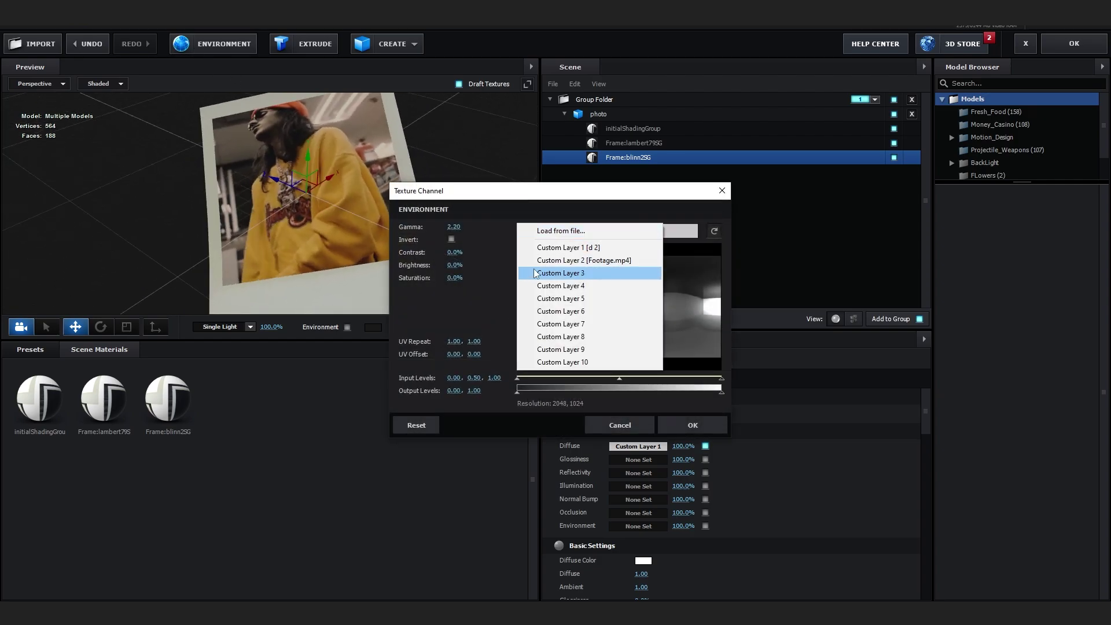
pyautogui.click(573, 258)
pyautogui.click(670, 423)
pyautogui.moveTo(467, 246); pyautogui.dragTo(490, 217)
# - Set the glossiness of the initialShadingGroup, Frame:lambert79SG and Frame:blinn2SG materials to 100%
pyautogui.click(614, 130)
pyautogui.scroll(-3, 642, 439)
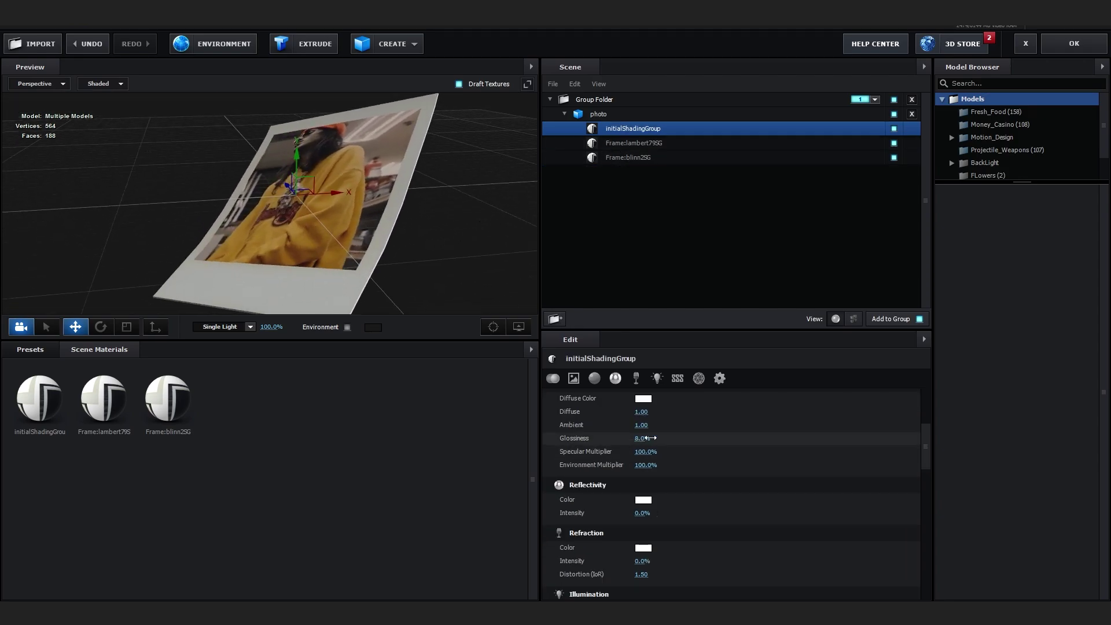
pyautogui.moveTo(689, 427); pyautogui.dragTo(920, 409)
pyautogui.moveTo(419, 290); pyautogui.dragTo(402, 194)
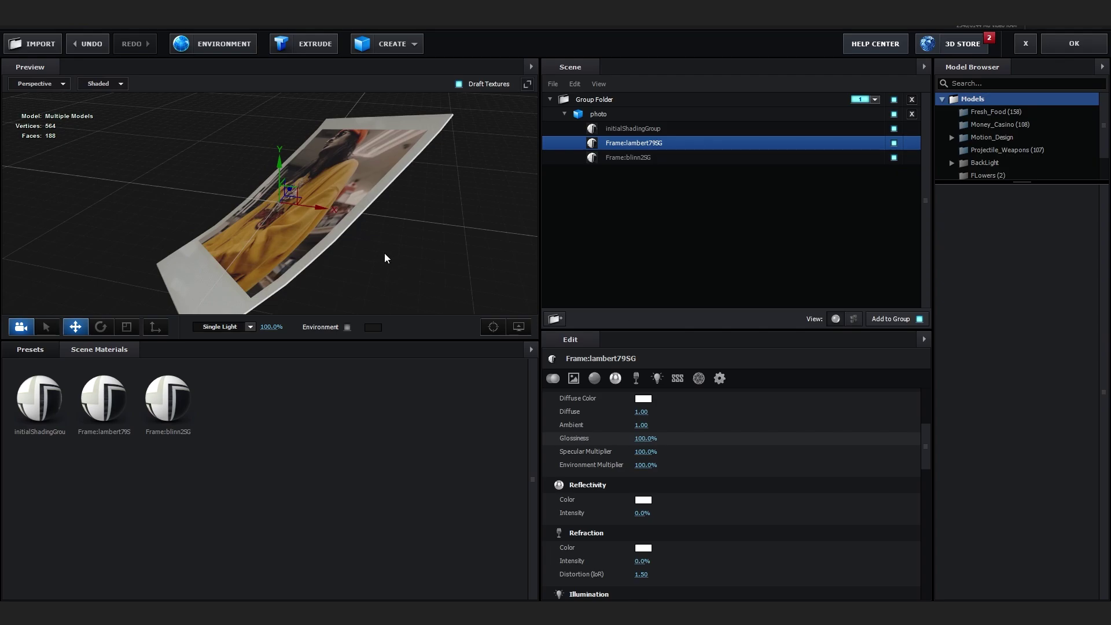
pyautogui.moveTo(387, 258); pyautogui.dragTo(405, 208)
pyautogui.click(627, 157)
pyautogui.moveTo(897, 410); pyautogui.dragTo(996, 396)
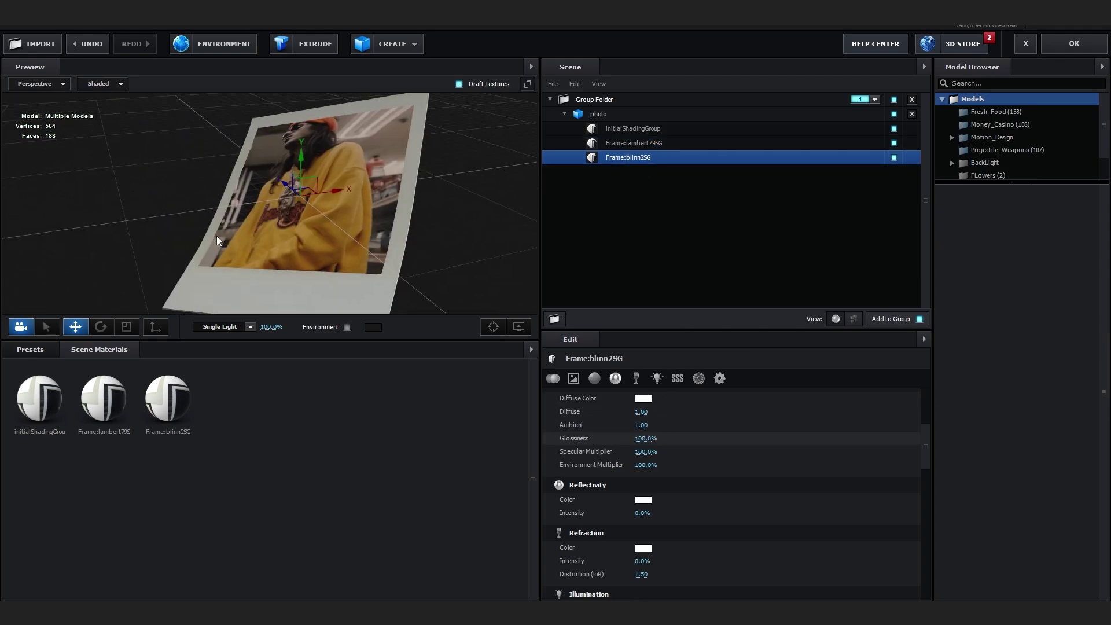
# - Add a two-node camera with the 15mm preset to Comp 3 and orbit it to view the Polaroid more frontally
pyautogui.moveTo(222, 241); pyautogui.dragTo(238, 187)
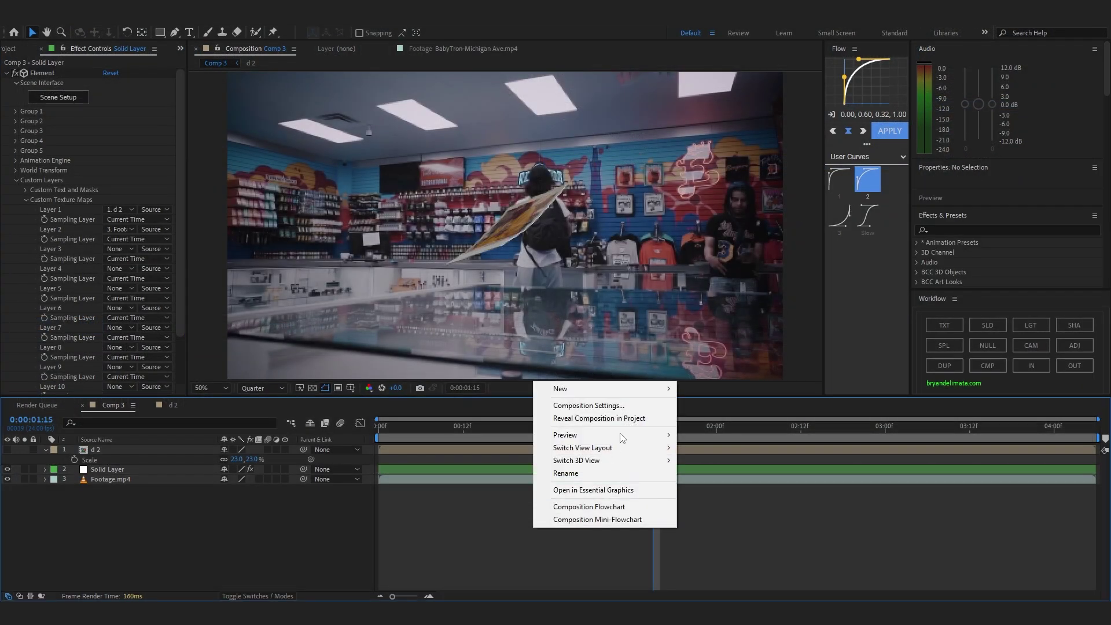
pyautogui.moveTo(619, 389)
pyautogui.click(707, 444)
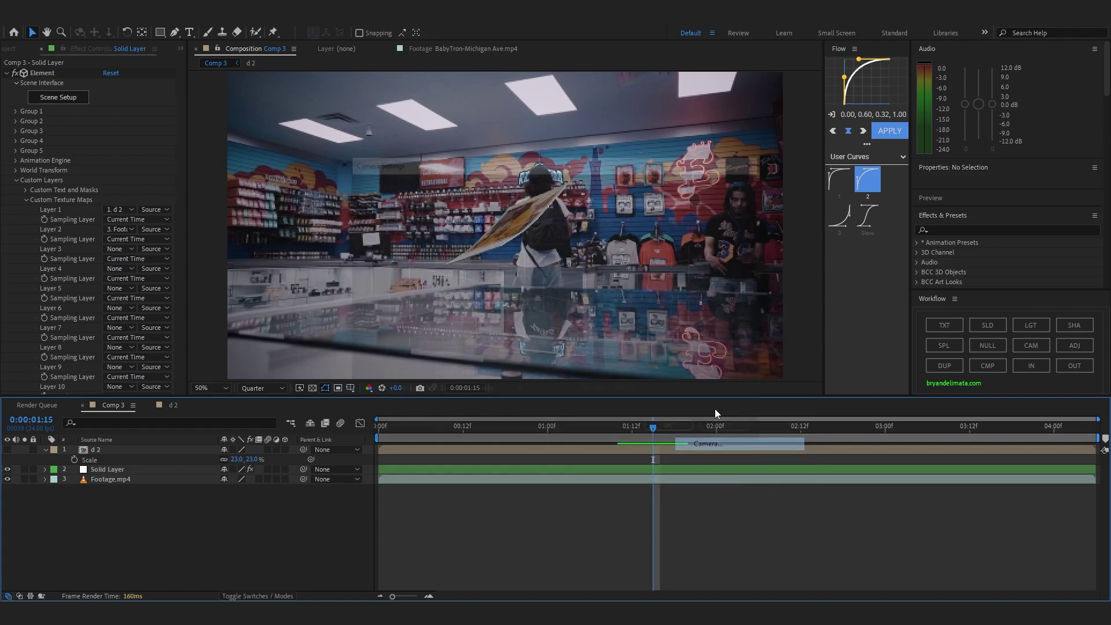
pyautogui.click(603, 218)
pyautogui.click(603, 239)
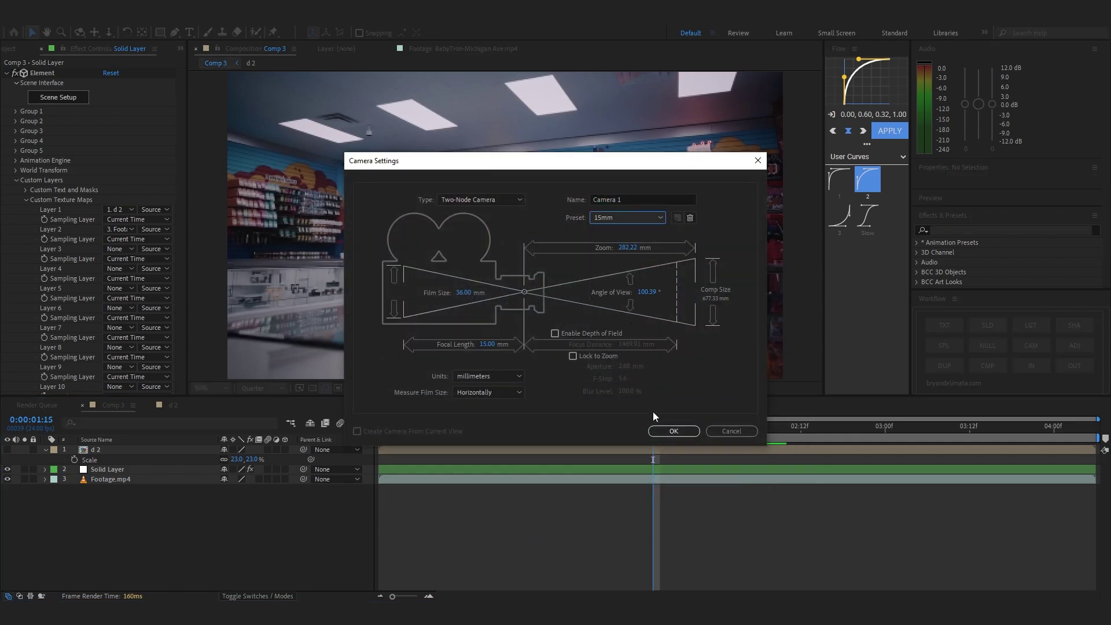
pyautogui.click(673, 431)
pyautogui.press('c')
pyautogui.moveTo(399, 259); pyautogui.dragTo(436, 328)
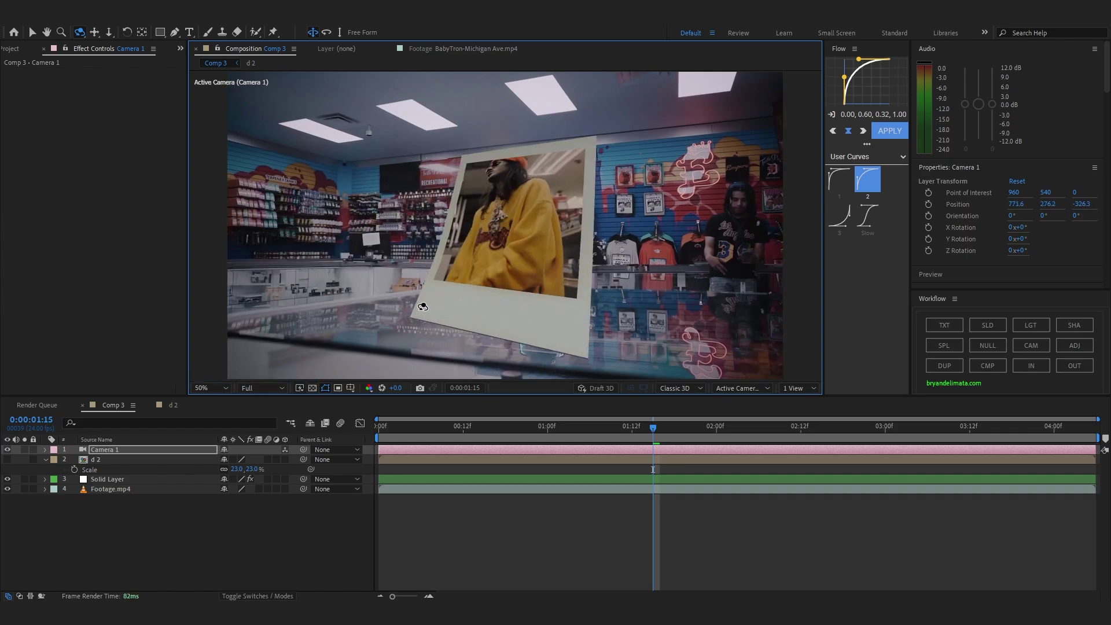
# - Open the d 2 precomp and move the screenshot picture layer down within its Polaroid frame to about 2960, 3376
pyautogui.doubleClick(117, 461)
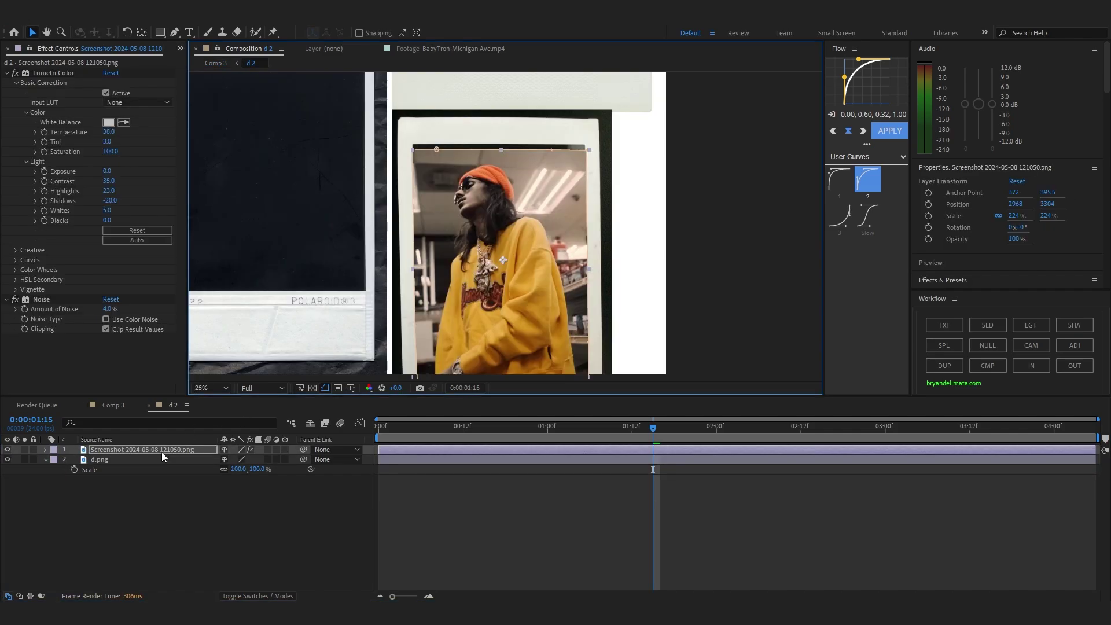
pyautogui.press('s')
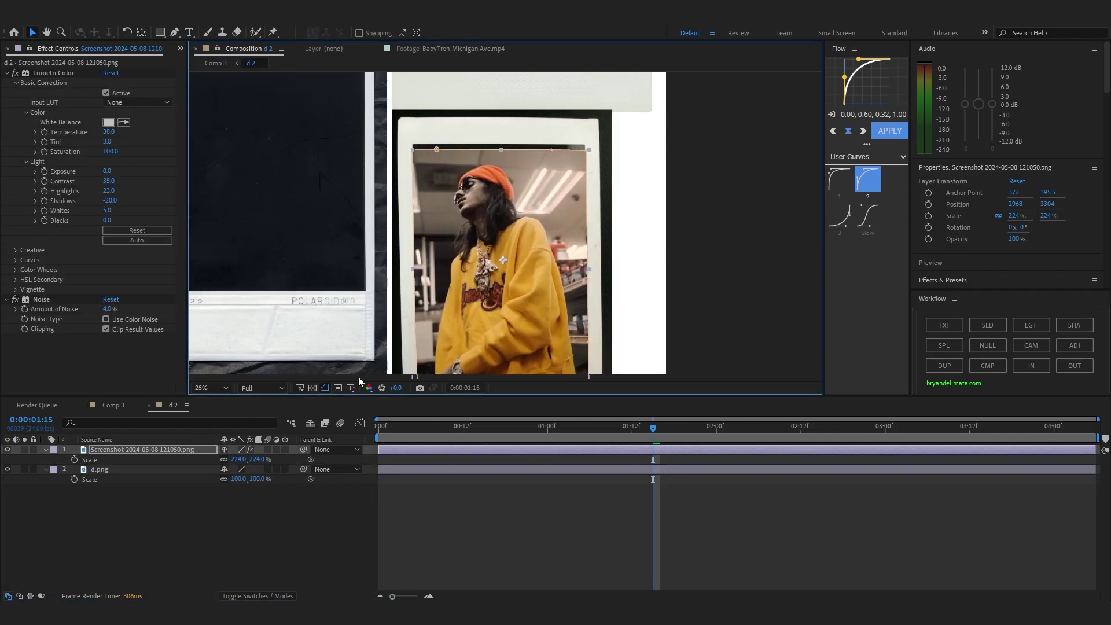
pyautogui.moveTo(455, 300); pyautogui.dragTo(453, 304)
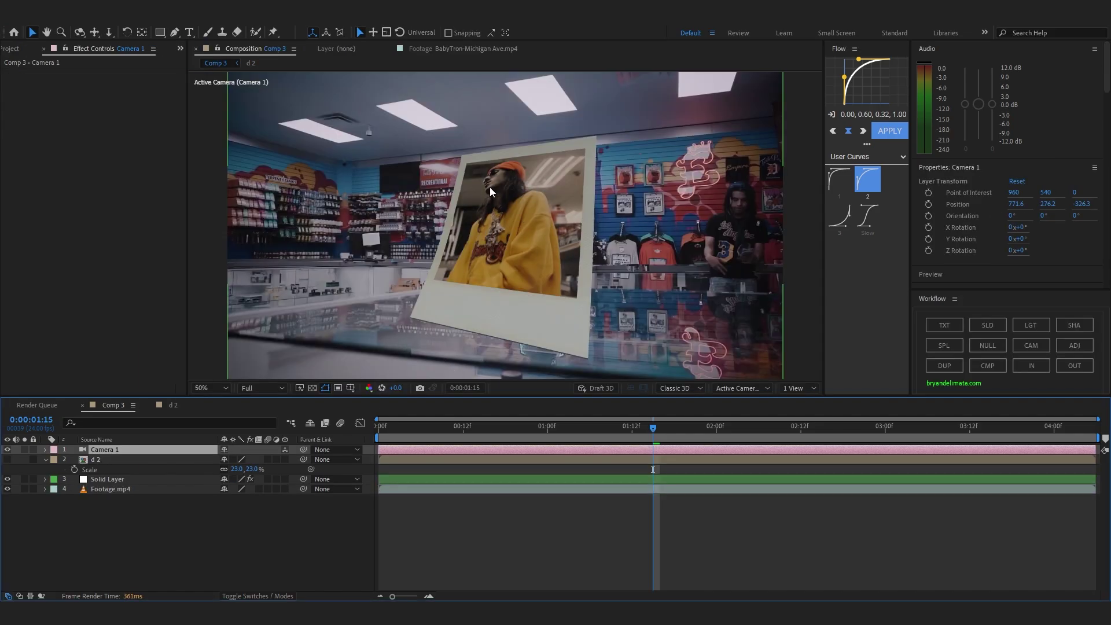
# - Add a new text layer to the d 2 composition
pyautogui.click(171, 406)
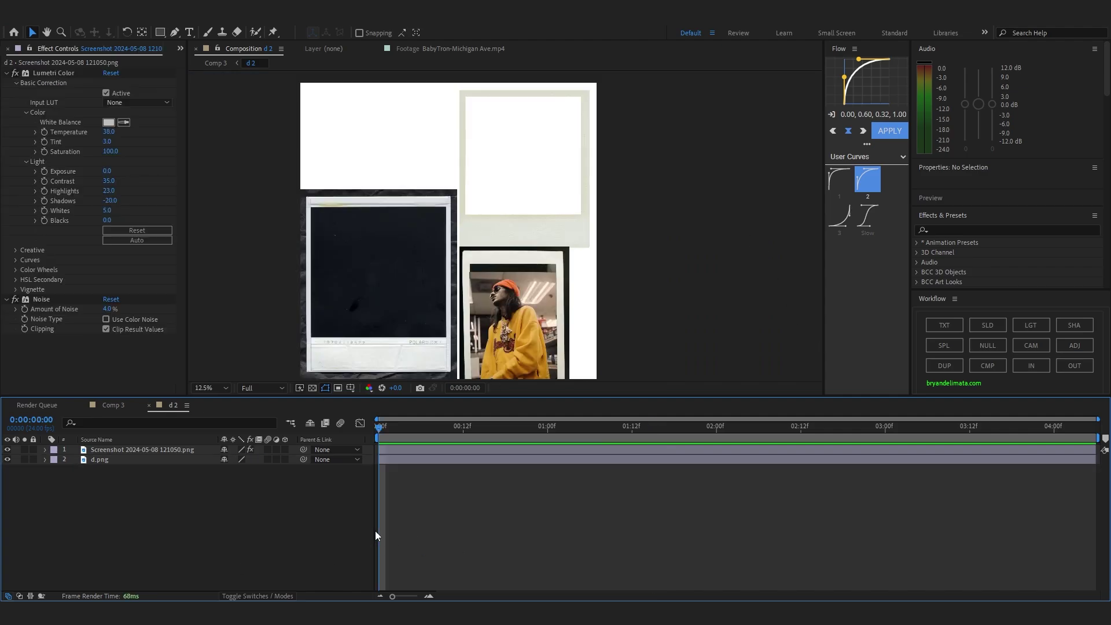
pyautogui.rightClick(454, 525)
pyautogui.moveTo(520, 381)
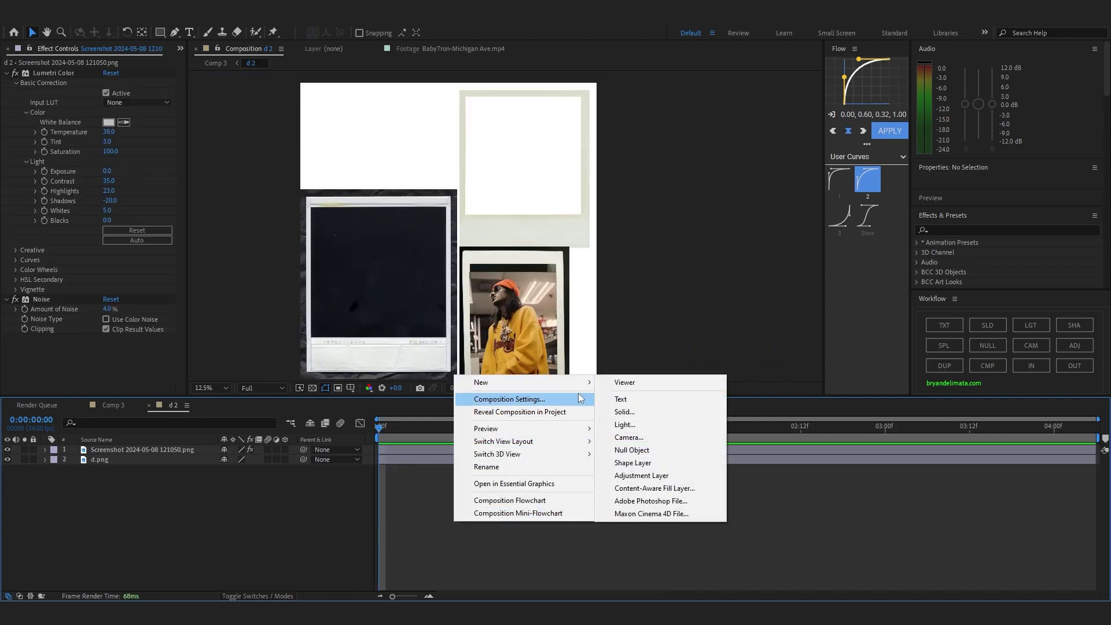
pyautogui.click(906, 515)
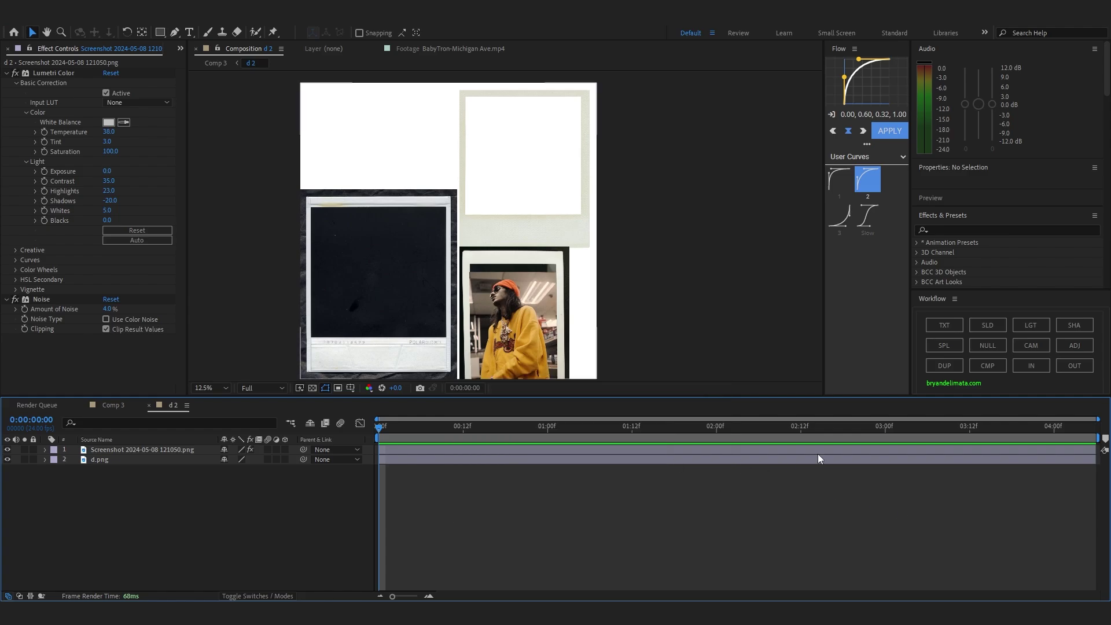
pyautogui.click(929, 327)
pyautogui.scroll(2, 382, 251)
pyautogui.moveTo(377, 250); pyautogui.dragTo(555, 242)
pyautogui.scroll(1, 531, 256)
pyautogui.scroll(-4, 521, 251)
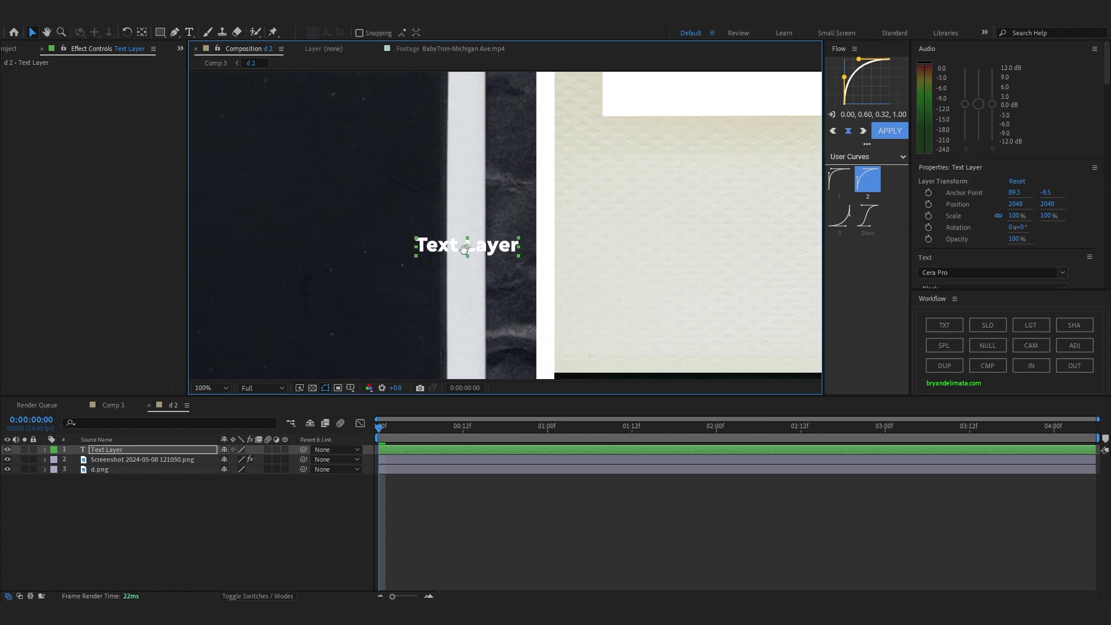
pyautogui.scroll(-3, 1053, 231)
pyautogui.scroll(-2, 1052, 230)
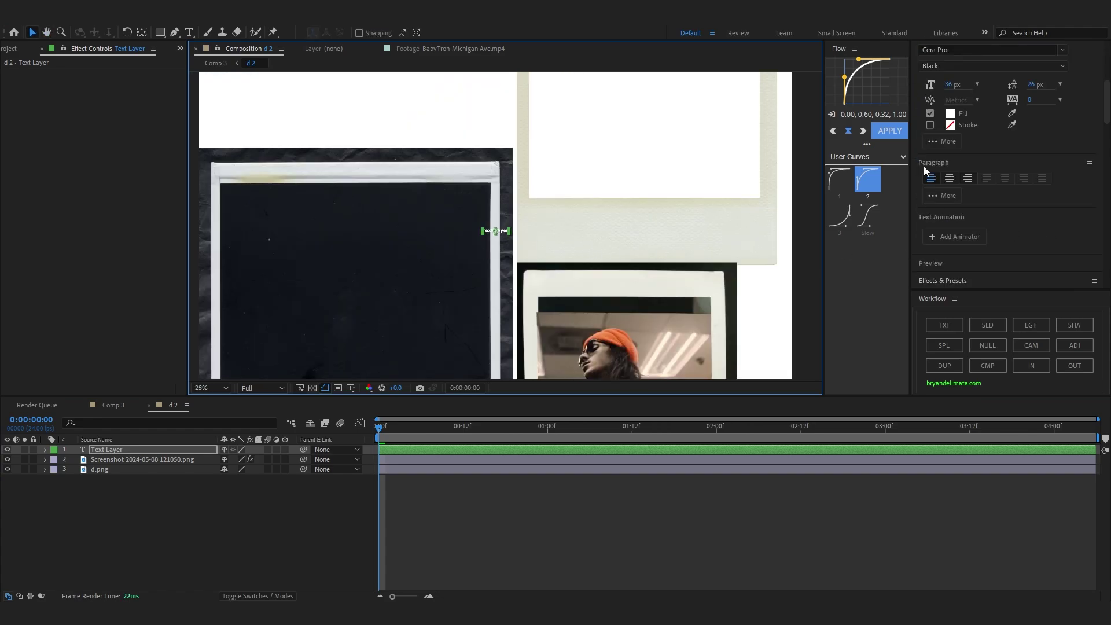
# - Set the text layer's font size to 278 px and replace its text with BABYTRON
pyautogui.click(949, 85)
pyautogui.moveTo(997, 94); pyautogui.dragTo(1041, 94)
pyautogui.doubleClick(587, 266)
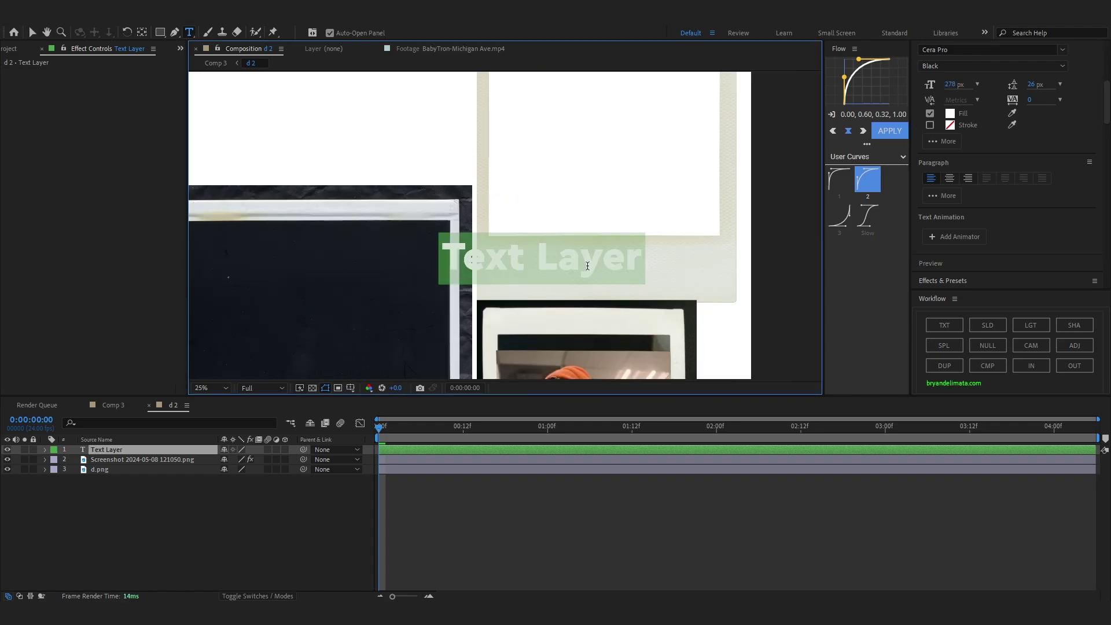
pyautogui.write('BABYTR')
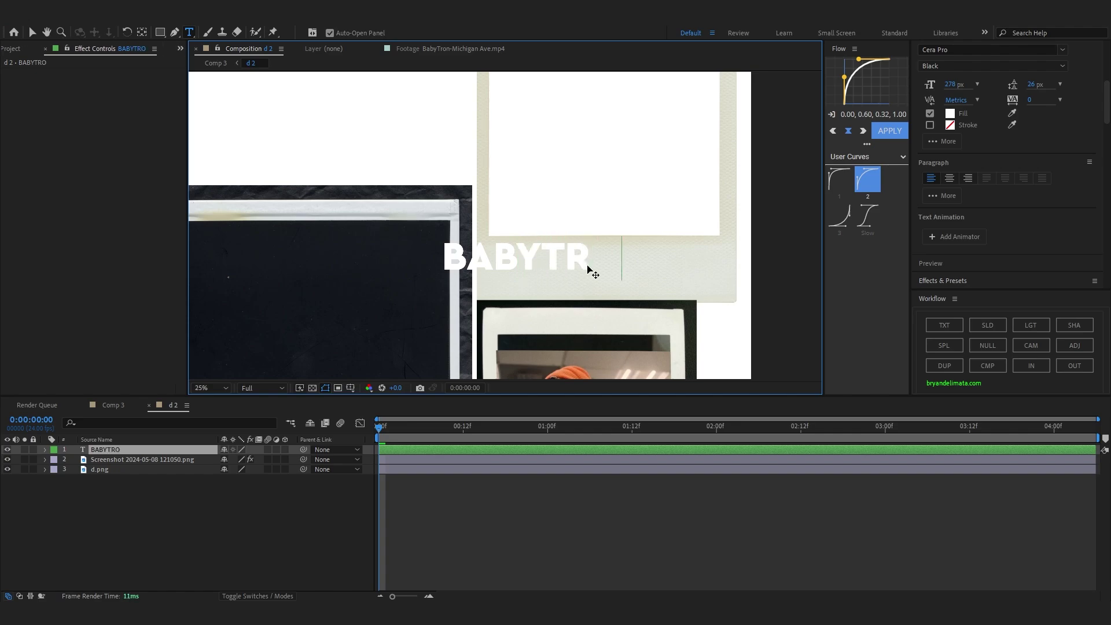
pyautogui.write('ON')
# - Move the BABYTRON text onto the lower border of the blank white Polaroid, at about 2352, 2054
pyautogui.click(33, 32)
pyautogui.moveTo(526, 252); pyautogui.dragTo(484, 181)
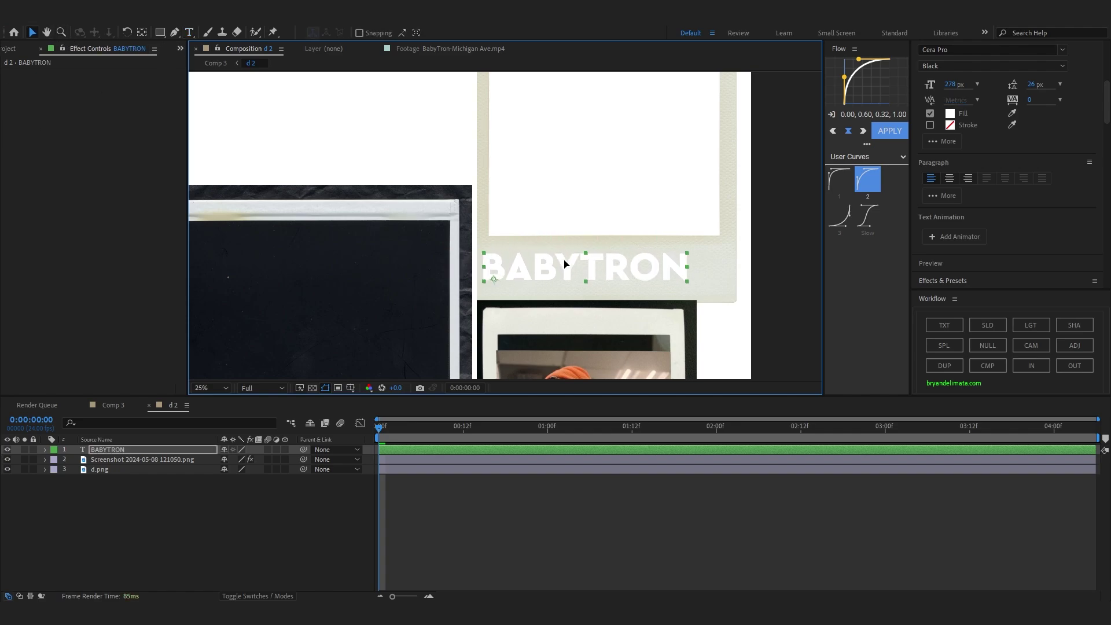
pyautogui.scroll(2, 590, 257)
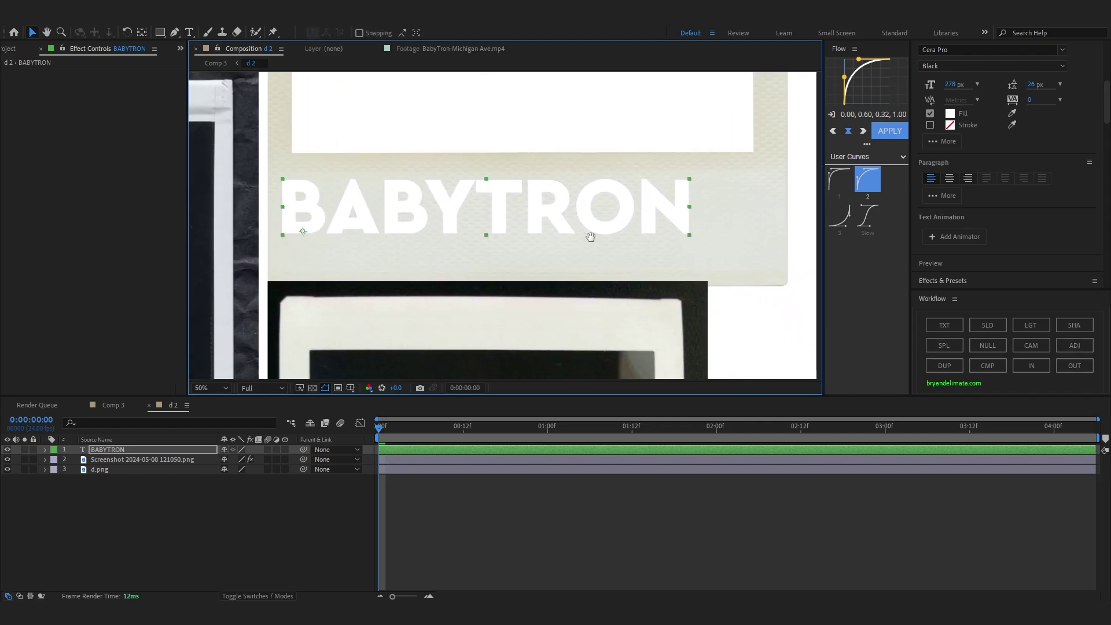
pyautogui.moveTo(592, 237); pyautogui.dragTo(567, 232)
pyautogui.scroll(-3, 697, 344)
pyautogui.scroll(3, 721, 329)
pyautogui.moveTo(589, 300); pyautogui.dragTo(751, 288)
pyautogui.moveTo(597, 238); pyautogui.dragTo(607, 226)
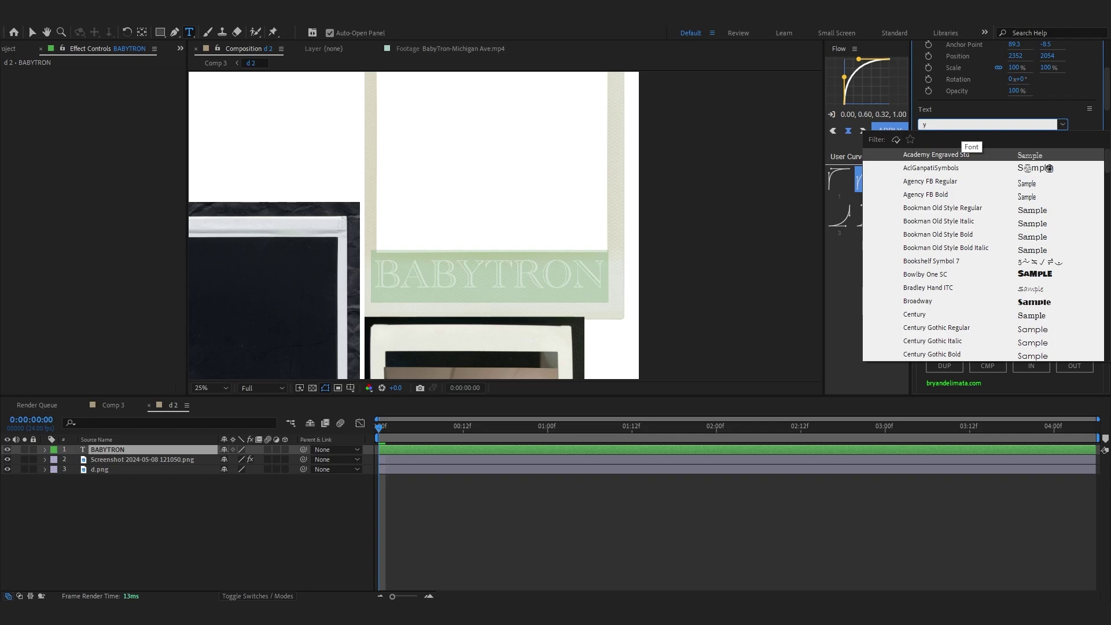
# - Change the BABYTRON text's font to YouMurderer BB and its fill colour to red FF0000
pyautogui.write('you')
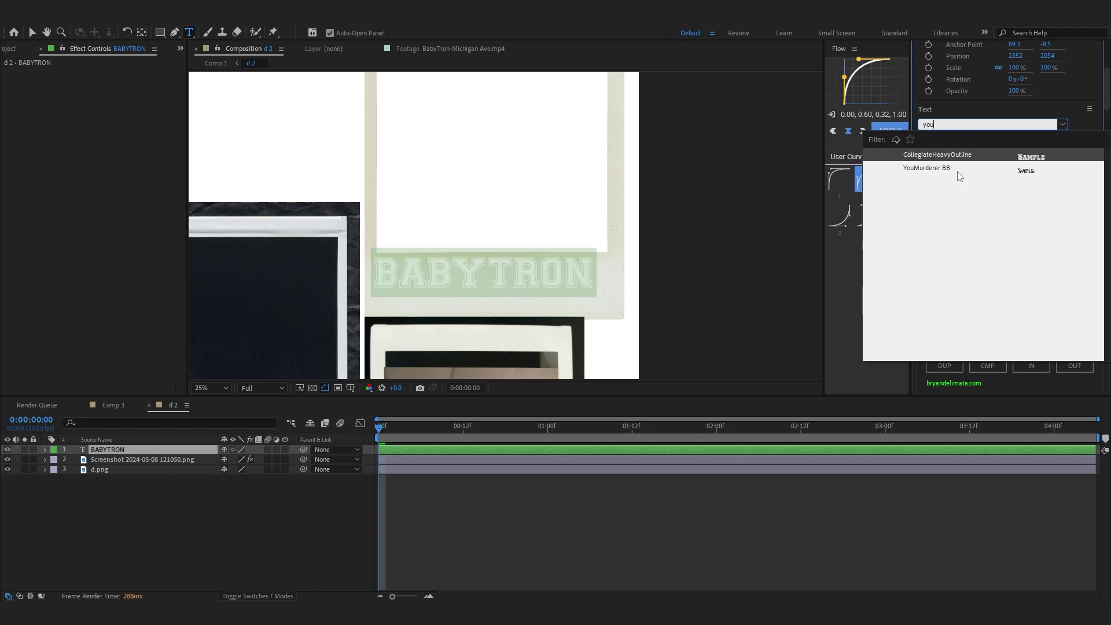
pyautogui.click(926, 168)
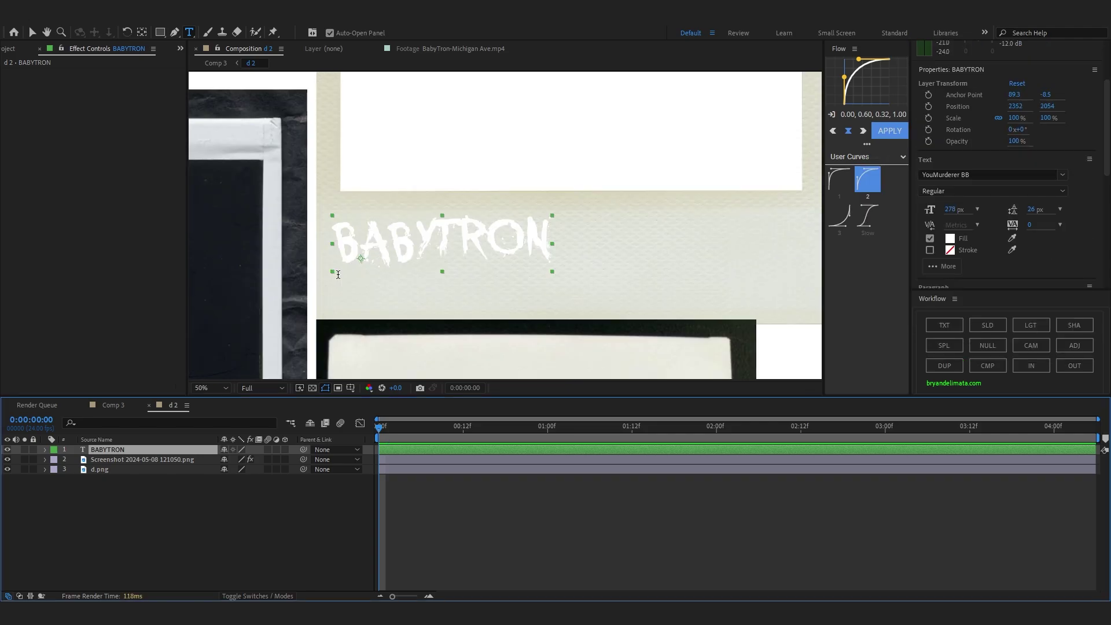
pyautogui.doubleClick(344, 233)
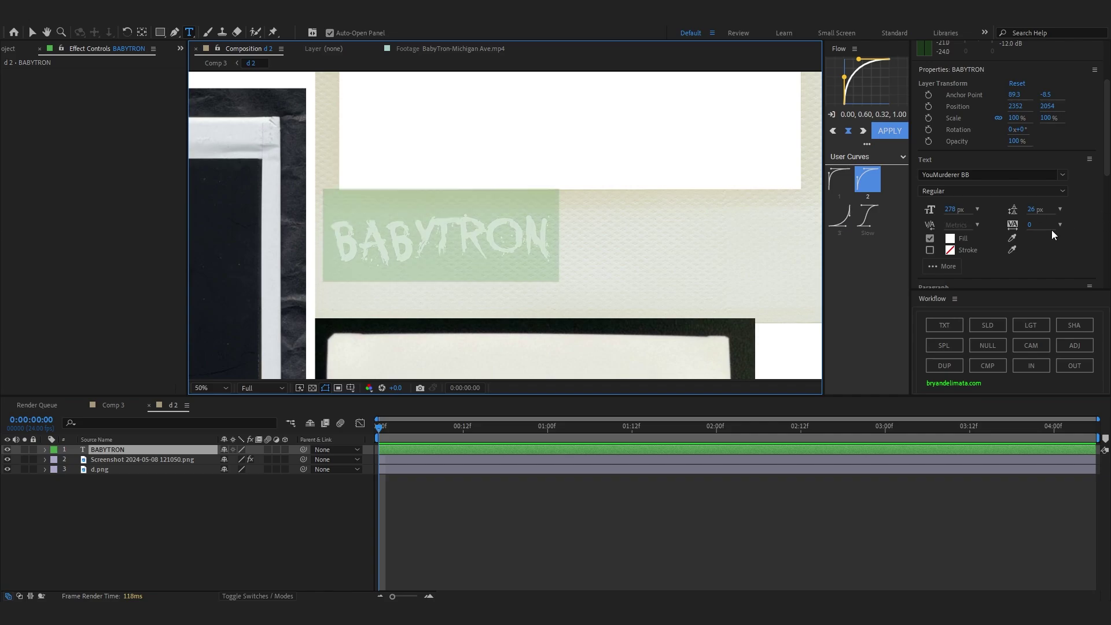
pyautogui.click(948, 239)
pyautogui.moveTo(838, 334); pyautogui.dragTo(1021, 199)
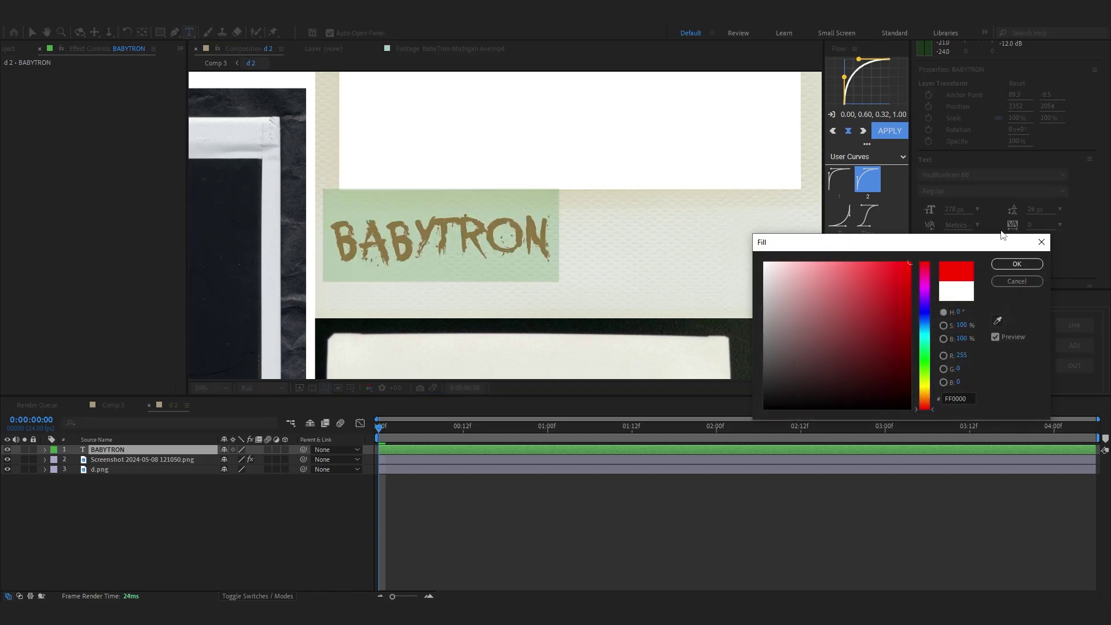
pyautogui.click(1017, 265)
pyautogui.click(678, 266)
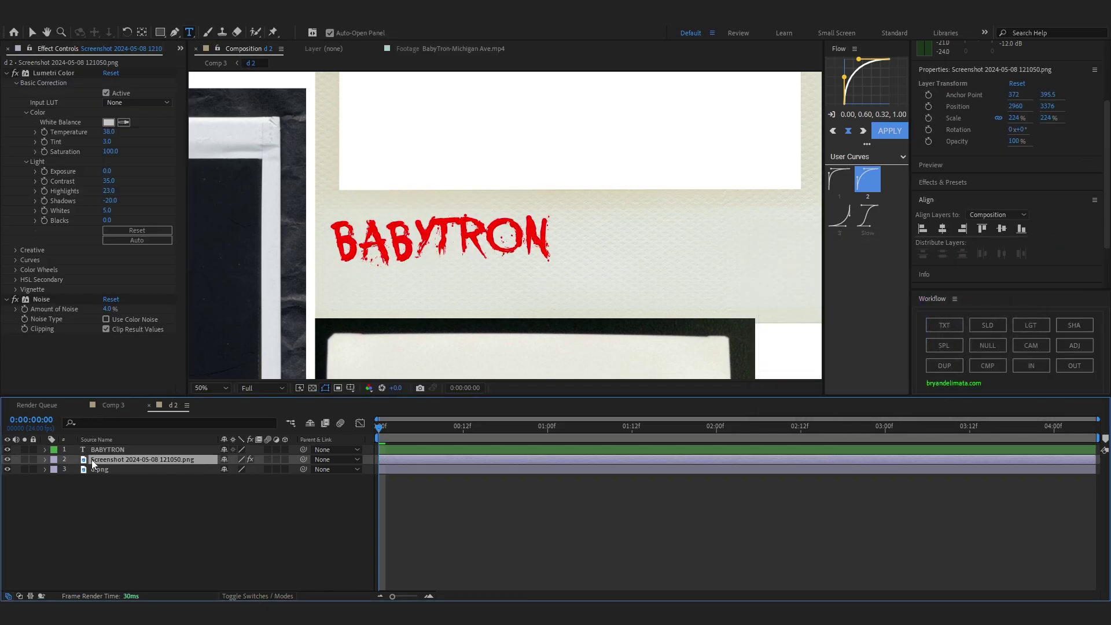
# - Scale the BABYTRON text to 156% and reposition it on the Polaroid's lower border at about 2374, 2082
pyautogui.click(104, 450)
pyautogui.press('s')
pyautogui.moveTo(238, 460); pyautogui.dragTo(270, 454)
pyautogui.press('v')
pyautogui.click(460, 234)
pyautogui.moveTo(461, 234); pyautogui.dragTo(467, 242)
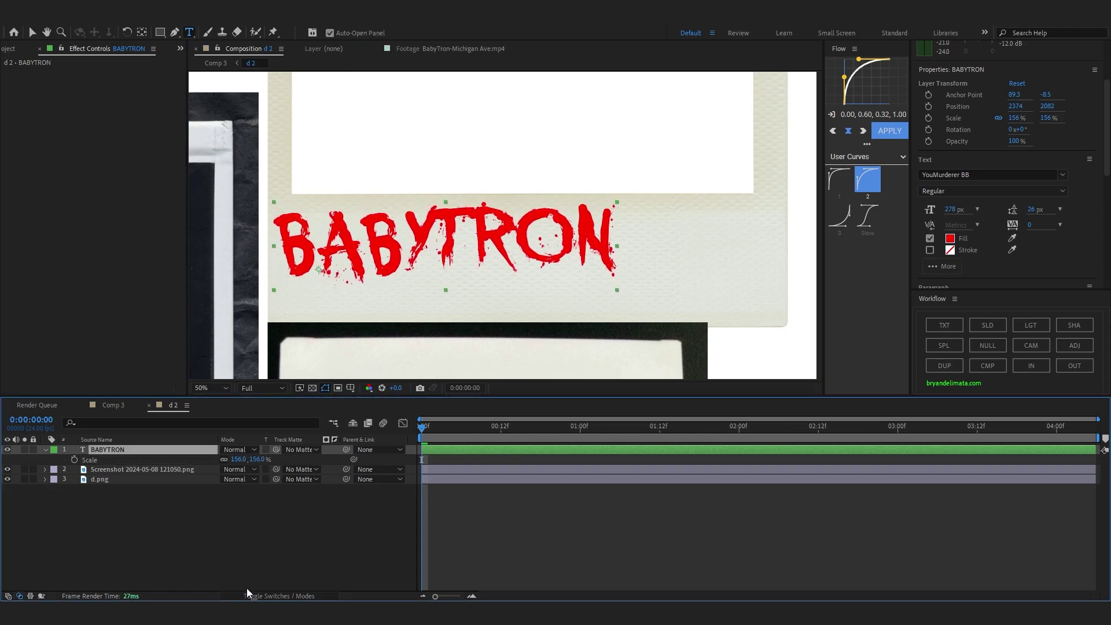
# - Show the layer blending modes and set the BABYTRON text to Classic Color Burn
pyautogui.click(247, 590)
pyautogui.click(248, 594)
pyautogui.click(249, 594)
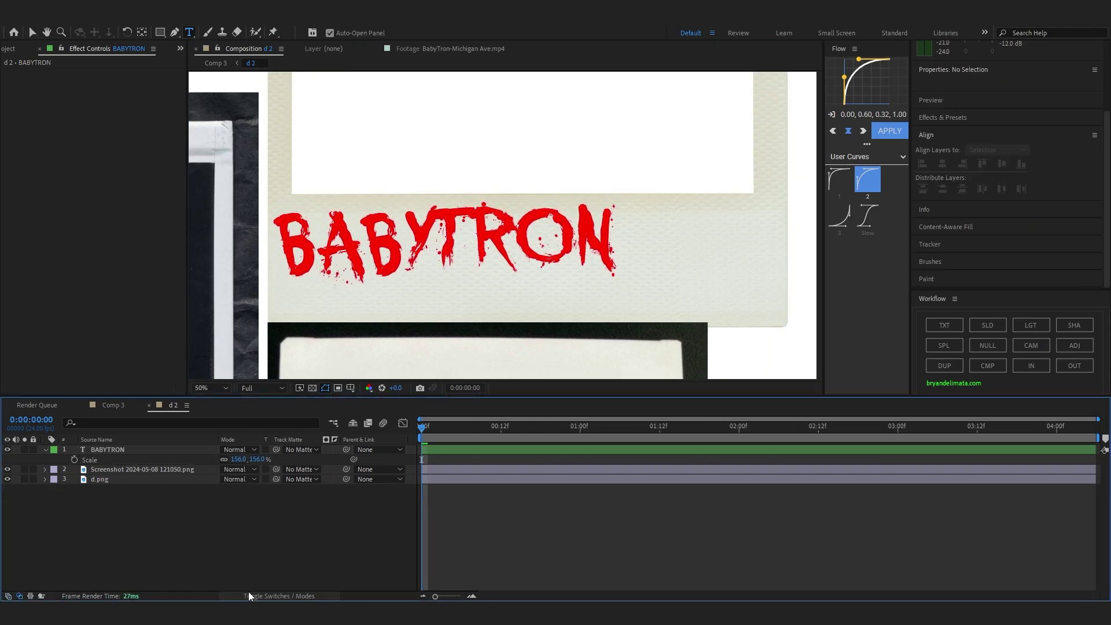
pyautogui.click(238, 450)
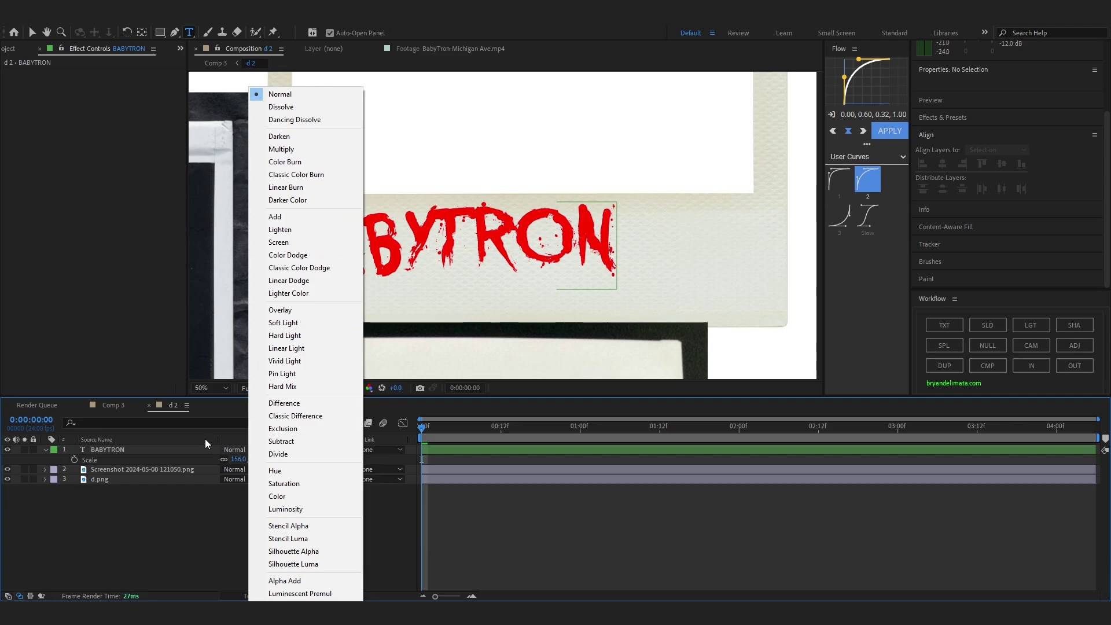
pyautogui.click(277, 175)
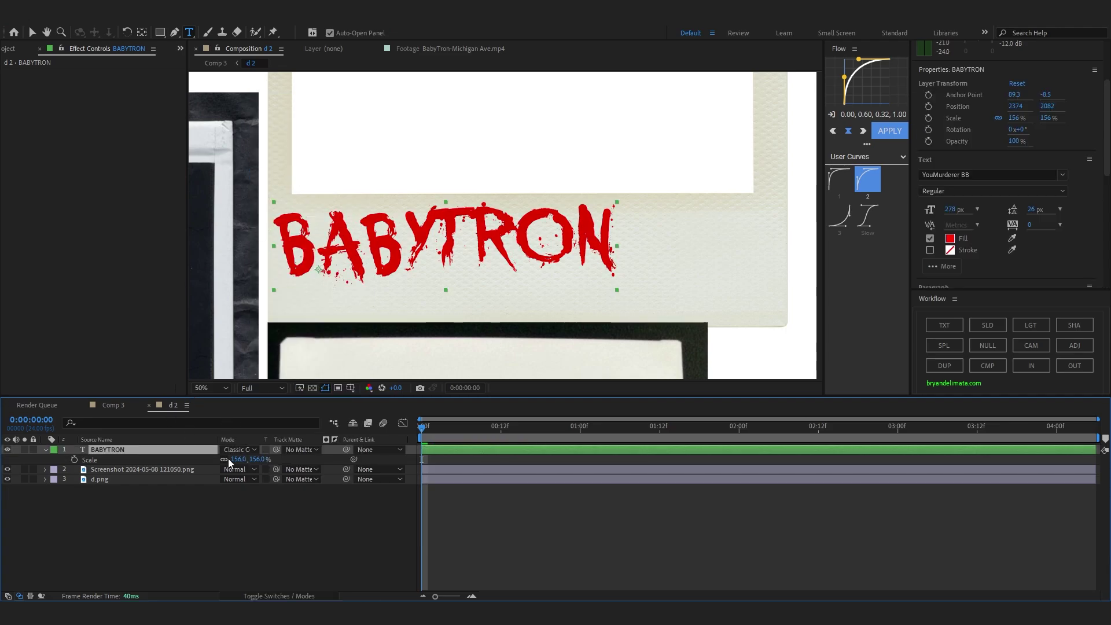
# - Compare the Linear Burn and Darker Color blending modes on the BABYTRON text, returning to Classic Color Burn
pyautogui.click(247, 449)
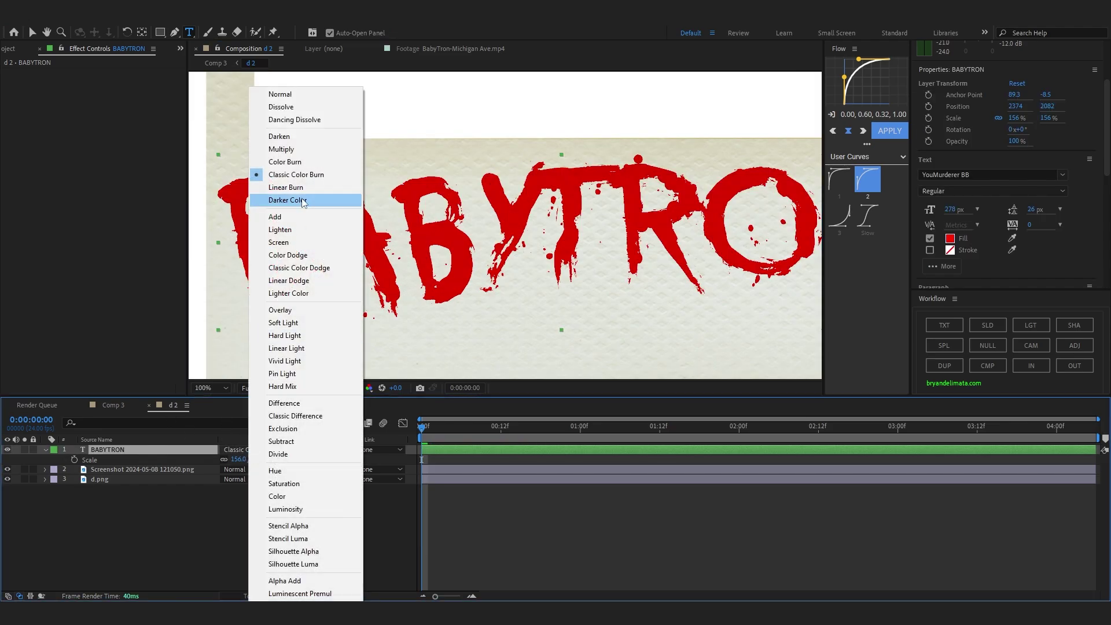
pyautogui.click(286, 187)
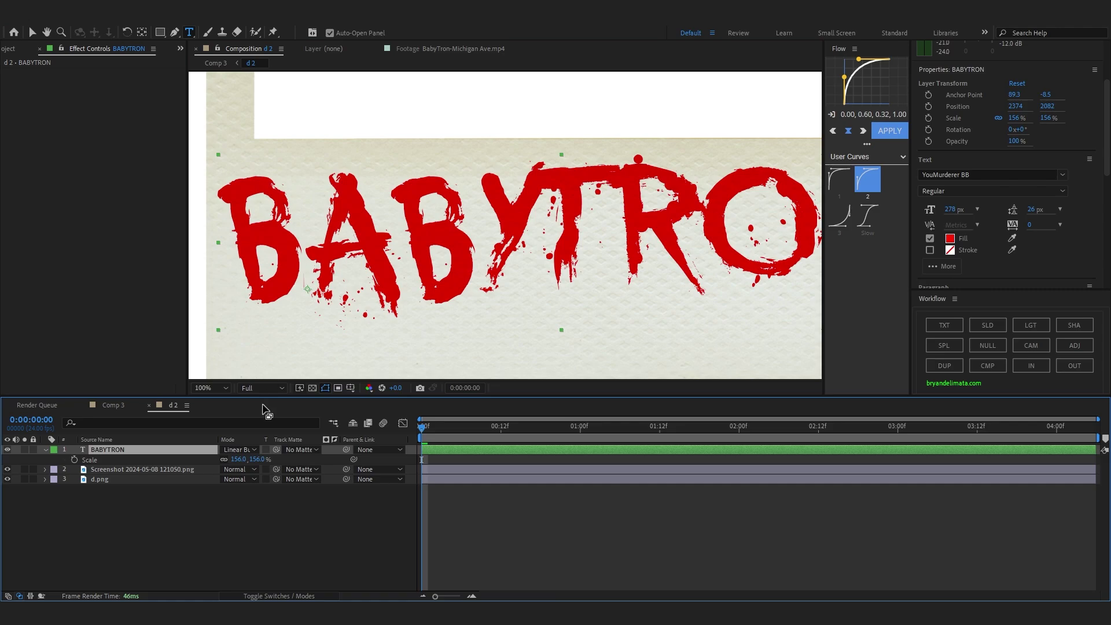
pyautogui.click(251, 454)
pyautogui.click(286, 200)
pyautogui.click(238, 454)
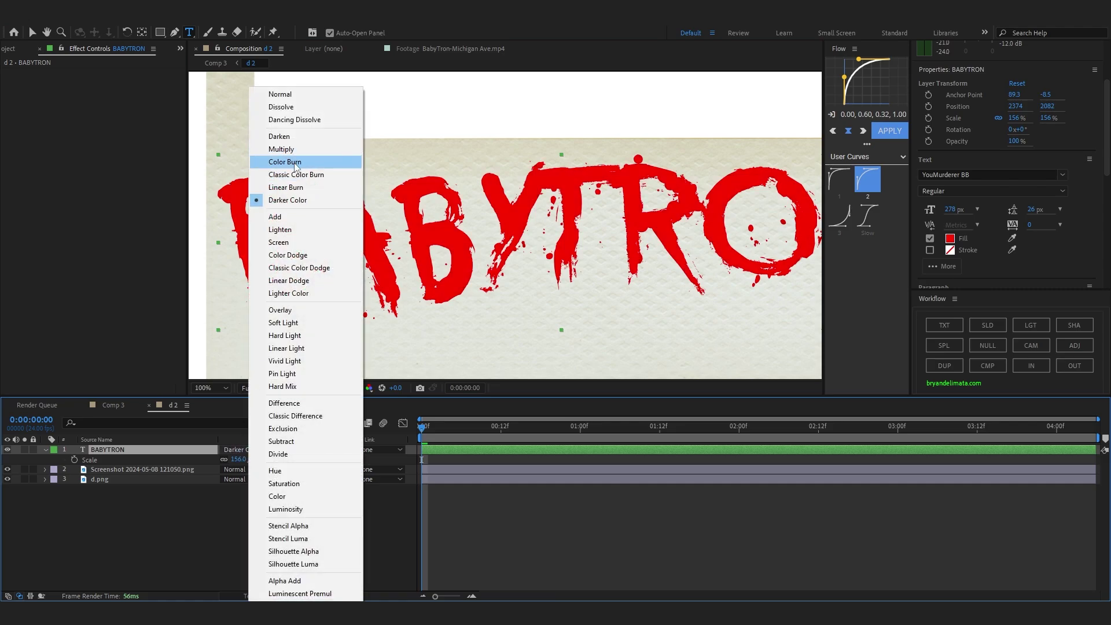
pyautogui.click(254, 154)
pyautogui.click(241, 450)
pyautogui.click(286, 175)
# - Lower the BABYTRON text's opacity to about 81% to let the paper texture through
pyautogui.scroll(-1, 357, 179)
pyautogui.moveTo(358, 179)
pyautogui.mouseDown()
pyautogui.moveTo(214, 169)
pyautogui.moveTo(294, 197)
pyautogui.mouseUp()
pyautogui.scroll(1, 214, 169)
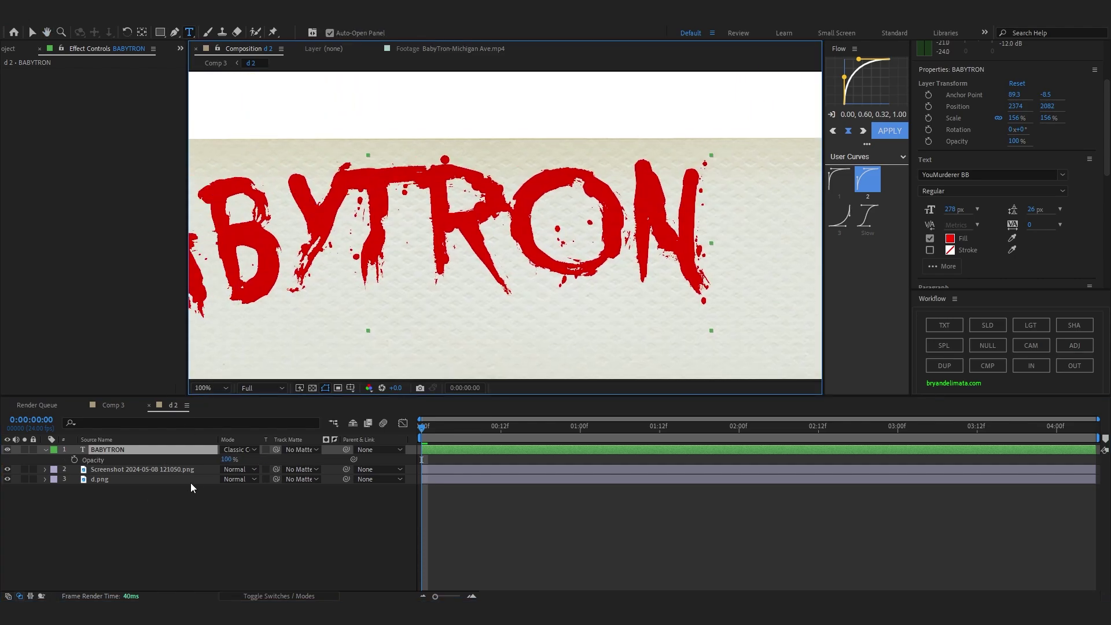
pyautogui.moveTo(223, 460)
pyautogui.mouseDown()
pyautogui.moveTo(203, 460)
pyautogui.moveTo(217, 460)
pyautogui.mouseUp()
pyautogui.scroll(1, 321, 244)
pyautogui.moveTo(321, 244); pyautogui.dragTo(320, 304)
pyautogui.moveTo(228, 460); pyautogui.dragTo(226, 461)
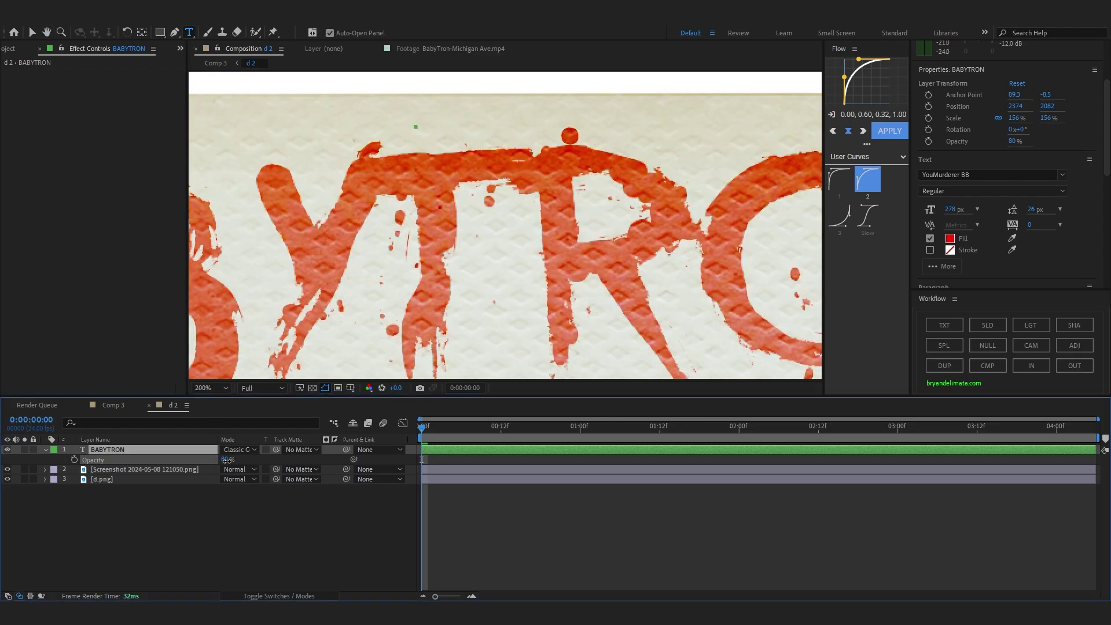
# - Apply a Gaussian Blur to the BABYTRON text with Blurriness 2.0
pyautogui.scroll(-2, 343, 324)
pyautogui.moveTo(339, 317)
pyautogui.mouseDown()
pyautogui.moveTo(362, 321)
pyautogui.moveTo(343, 310)
pyautogui.mouseUp()
pyautogui.scroll(1, 361, 322)
pyautogui.hotkey('ctrl', 'space')
pyautogui.write('ga')
pyautogui.click(322, 345)
pyautogui.scroll(1, 341, 311)
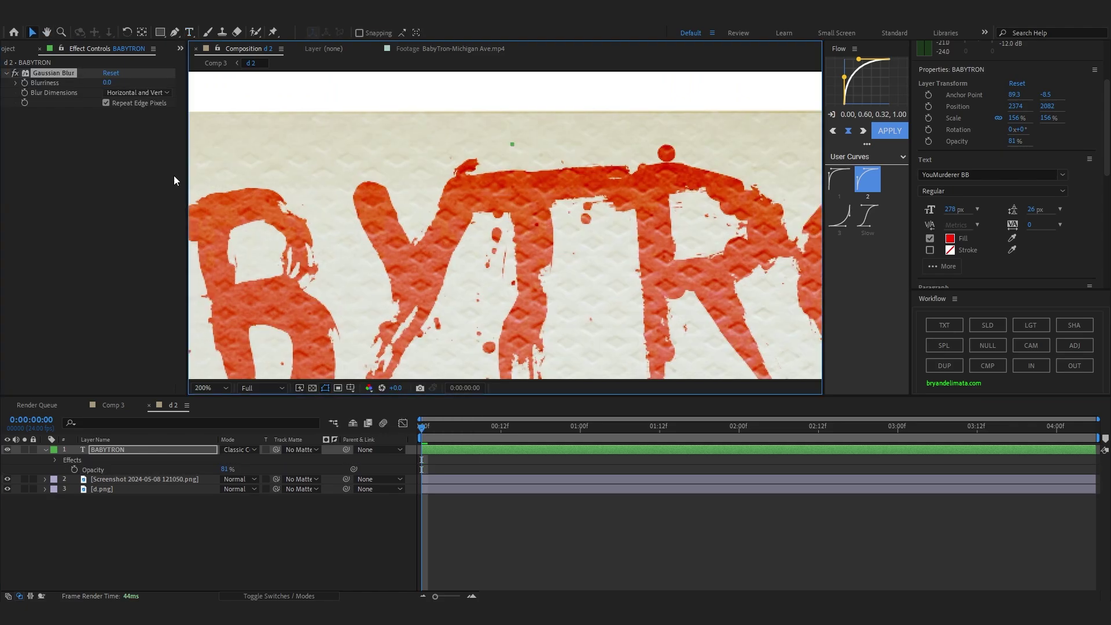
pyautogui.click(108, 82)
pyautogui.write('2')
pyautogui.click(77, 116)
pyautogui.scroll(-2, 417, 169)
# - Duplicate the BABYTRON text layer, move the copy below the original to about 2982, 2264, and change its text to 100
pyautogui.click(541, 480)
pyautogui.hotkey('ctrl', 'd')
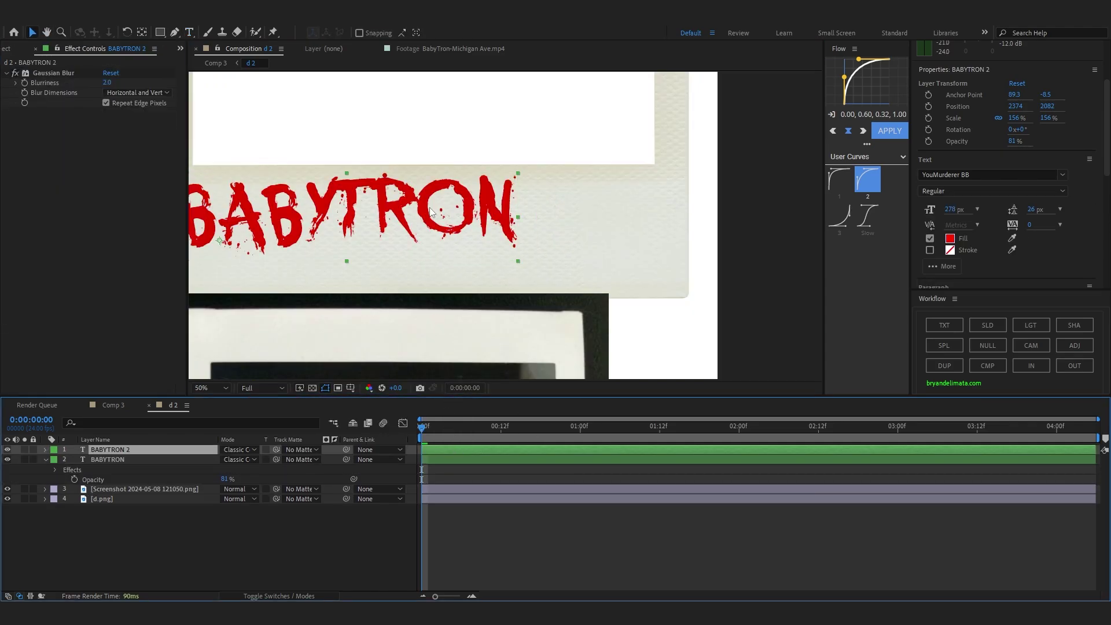
pyautogui.moveTo(430, 211); pyautogui.dragTo(603, 259)
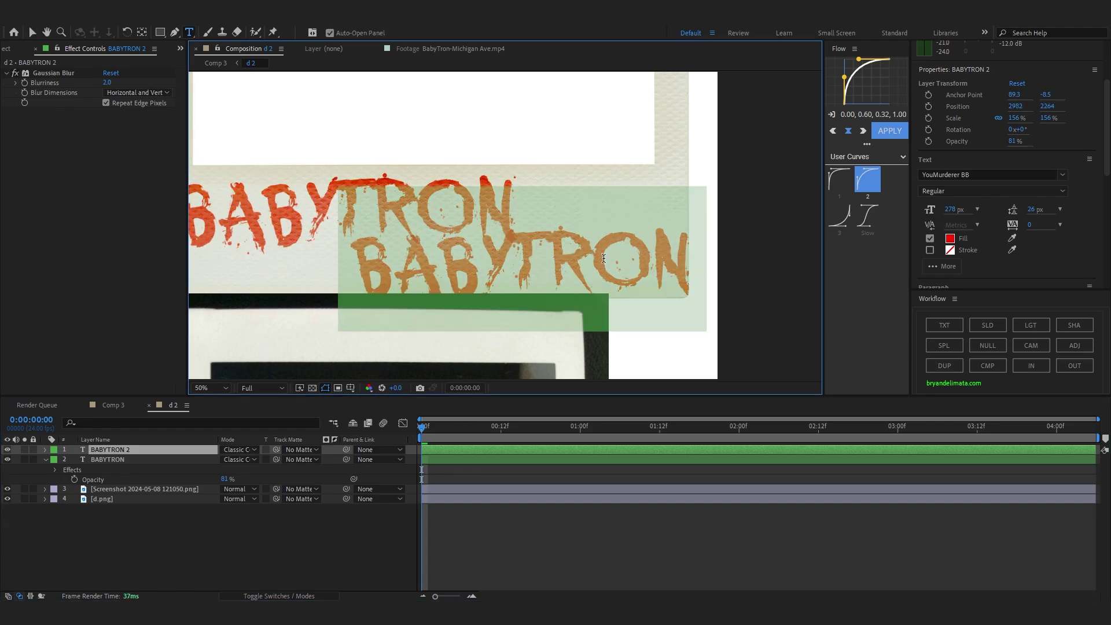
pyautogui.write('100')
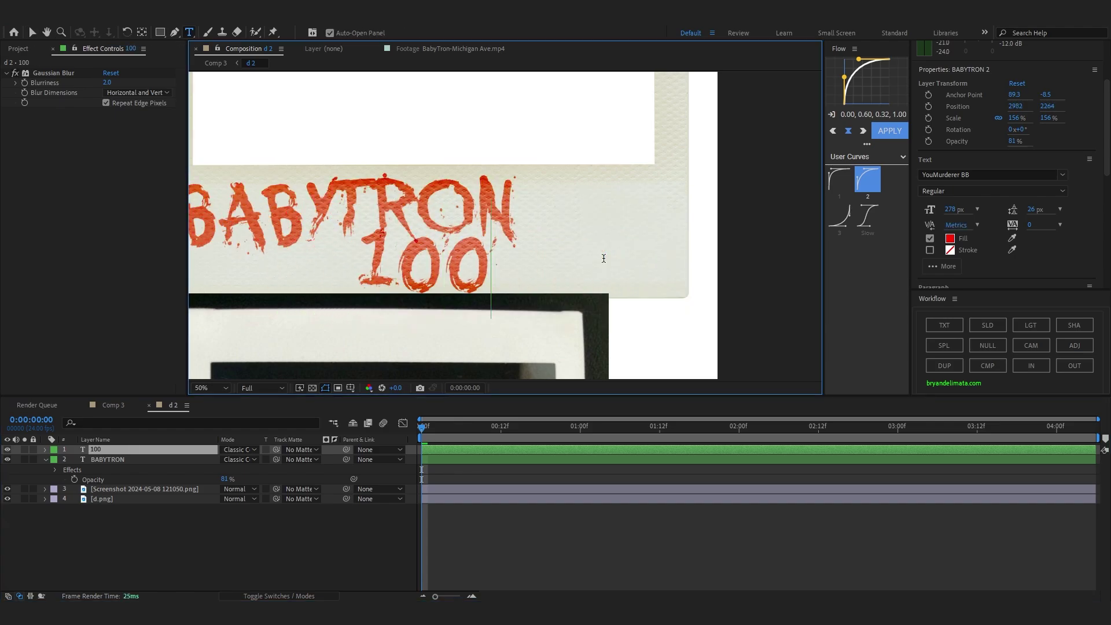
# - Complete the copied text as 100/34, scale it to 116%, and place it in the frame's lower-right corner
pyautogui.write('/34')
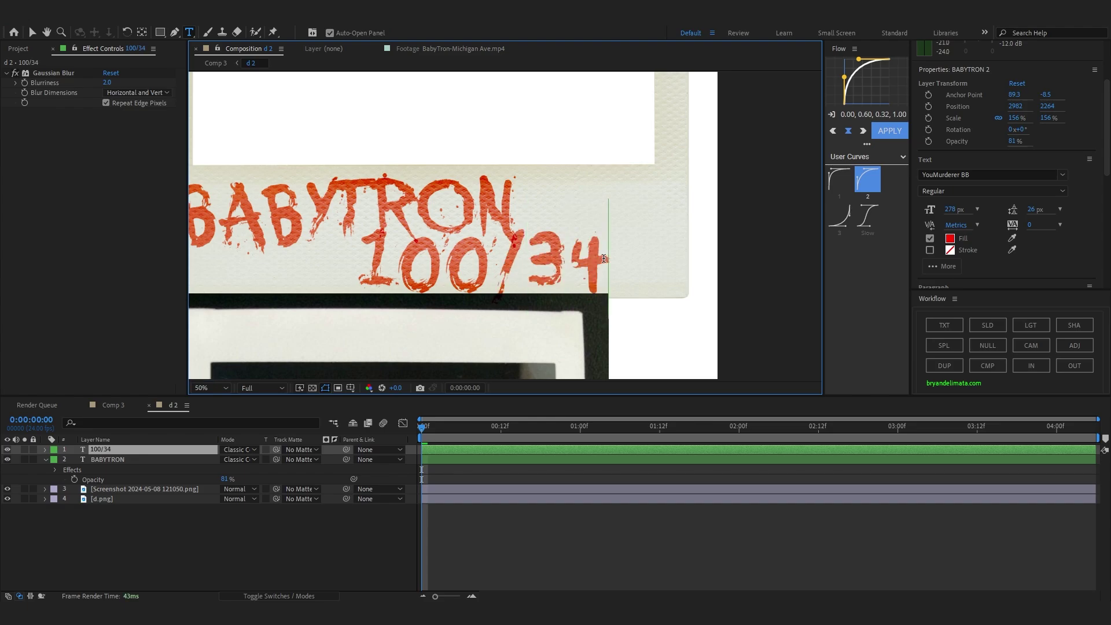
pyautogui.click(32, 32)
pyautogui.moveTo(423, 264); pyautogui.dragTo(499, 265)
pyautogui.press('s')
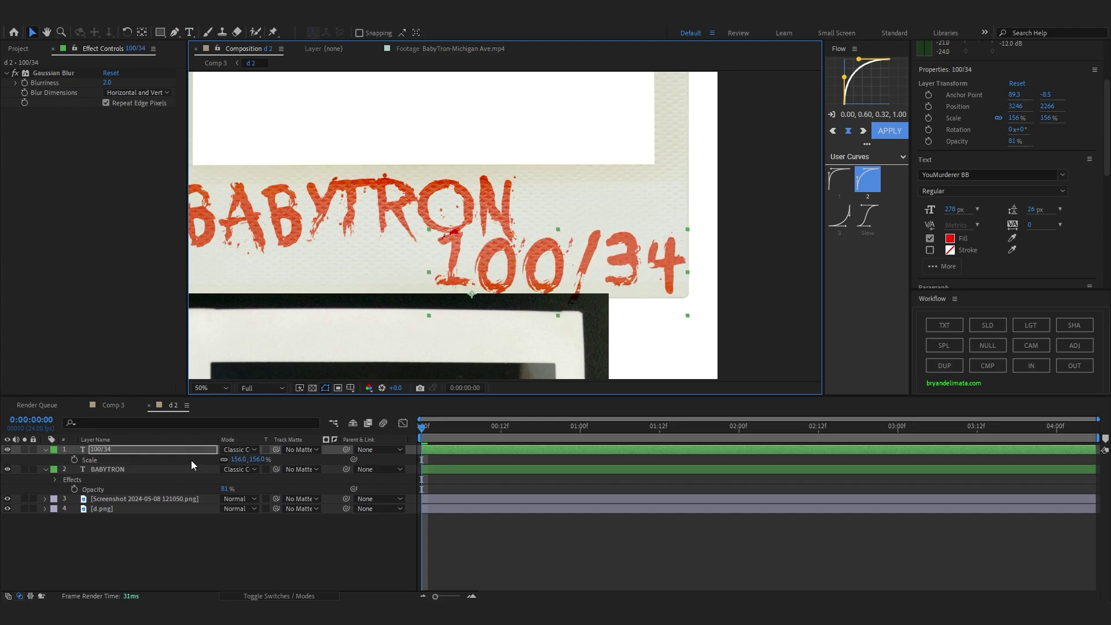
pyautogui.moveTo(238, 461); pyautogui.dragTo(215, 460)
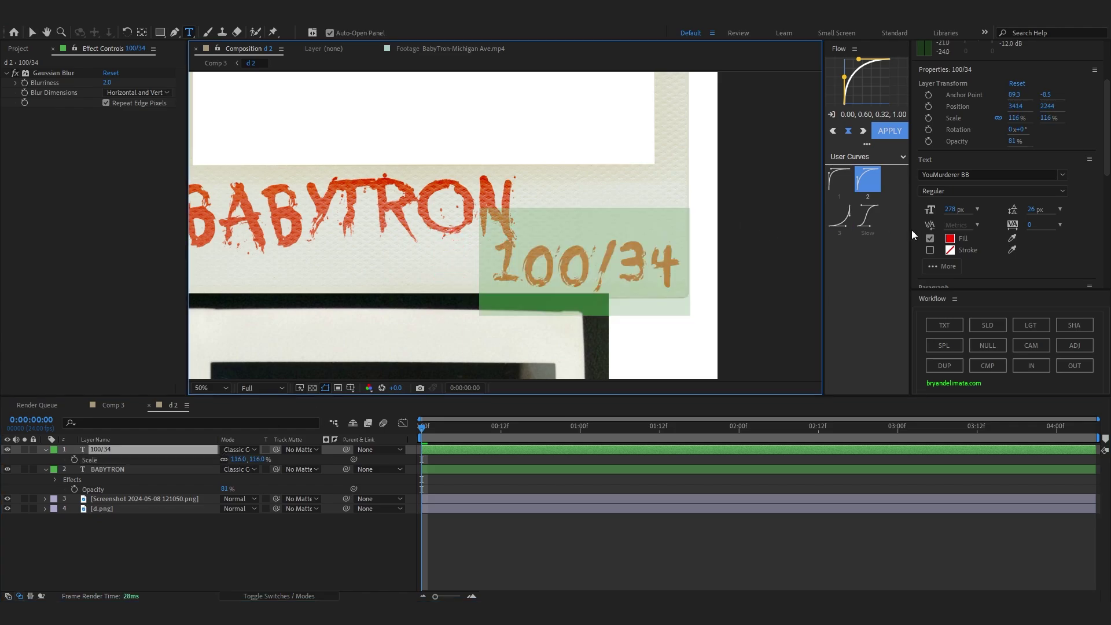
# - Set the 100/34 text's fill color to black and its opacity to 86%
pyautogui.click(952, 240)
pyautogui.moveTo(865, 339); pyautogui.dragTo(1078, 499)
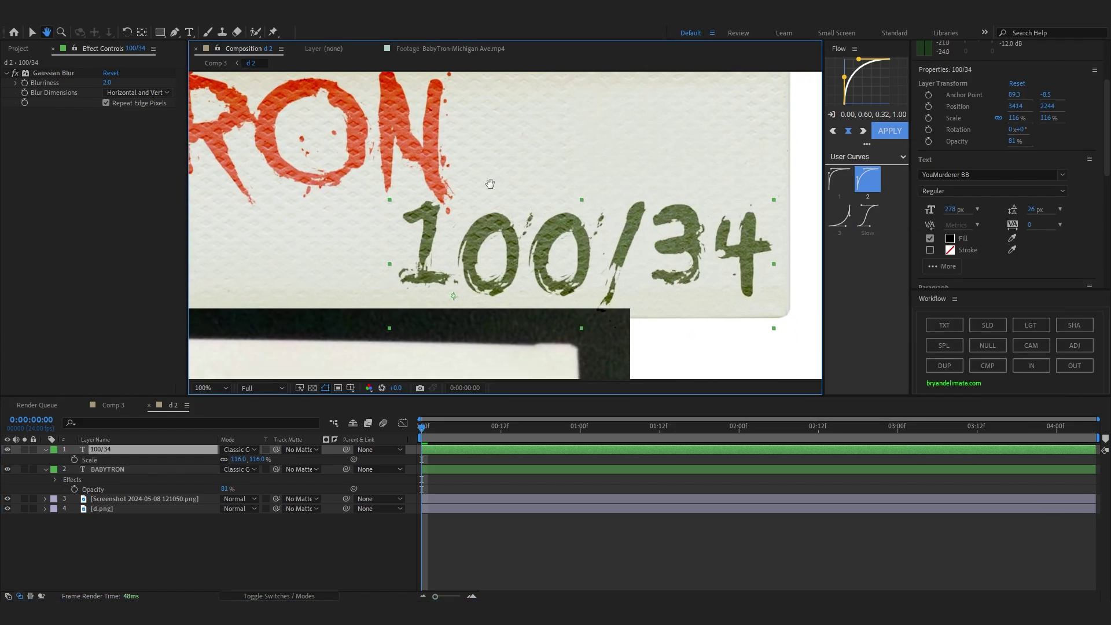
pyautogui.scroll(1, 512, 203)
pyautogui.moveTo(519, 233); pyautogui.dragTo(275, 209)
pyautogui.press('v')
pyautogui.press('t')
pyautogui.moveTo(226, 459)
pyautogui.mouseDown()
pyautogui.moveTo(238, 460)
pyautogui.moveTo(231, 468)
pyautogui.mouseUp()
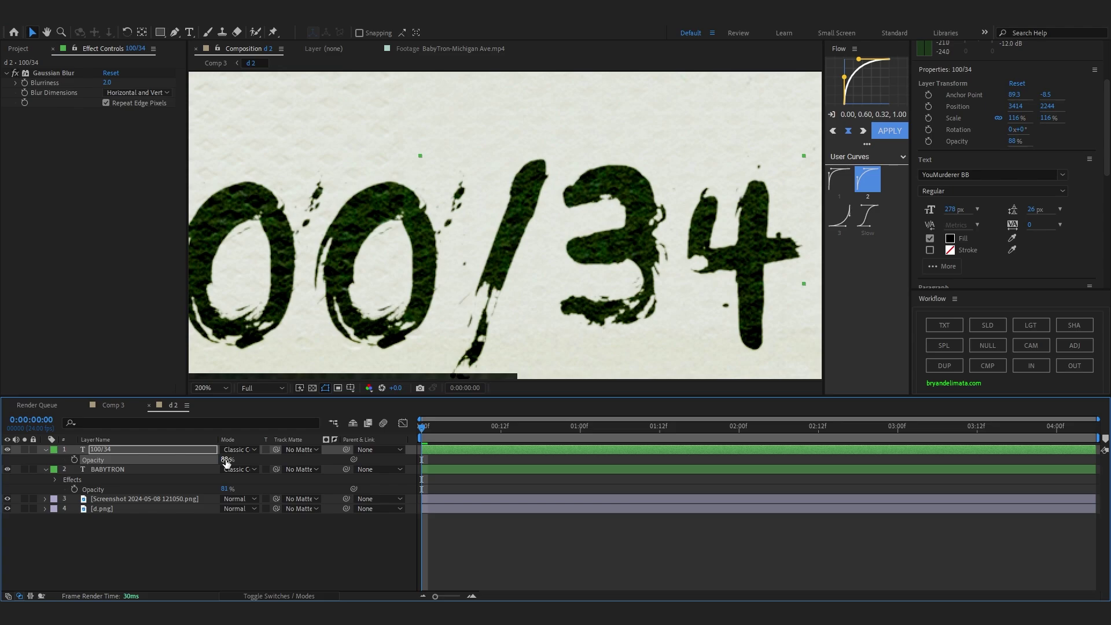
pyautogui.press('/')
pyautogui.click(224, 460)
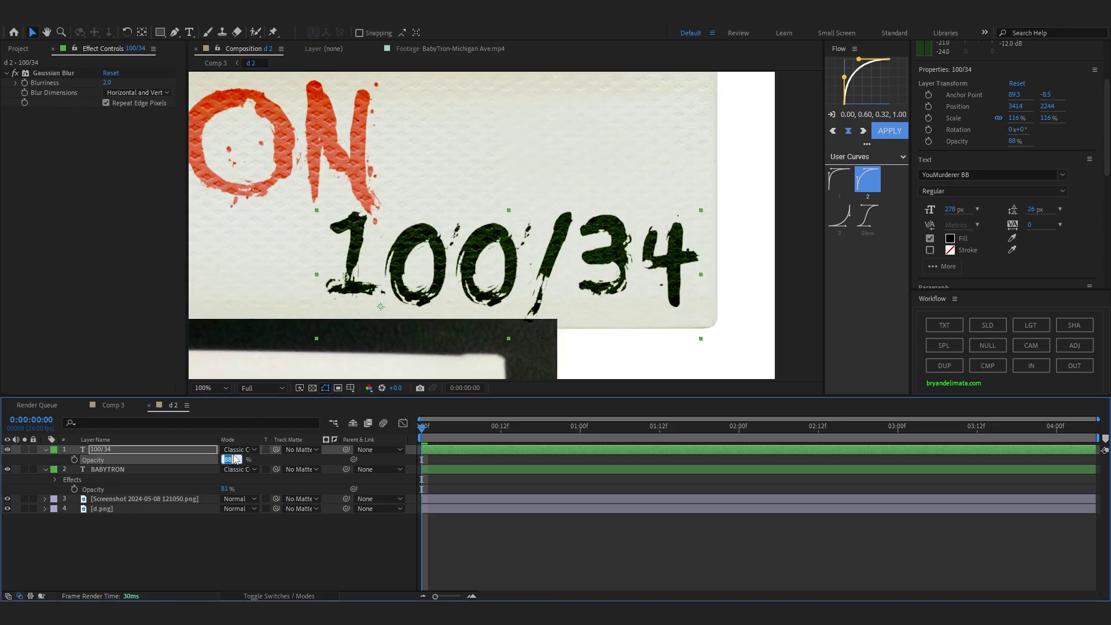
pyautogui.write('86')
pyautogui.press('Return')
# - Duplicate the 100/34 text, move the copy up beside the frame's right border, and rotate it 88°
pyautogui.scroll(-3, 498, 164)
pyautogui.moveTo(498, 164); pyautogui.dragTo(527, 225)
pyautogui.hotkey('ctrl', 'd')
pyautogui.moveTo(565, 298); pyautogui.dragTo(395, 153)
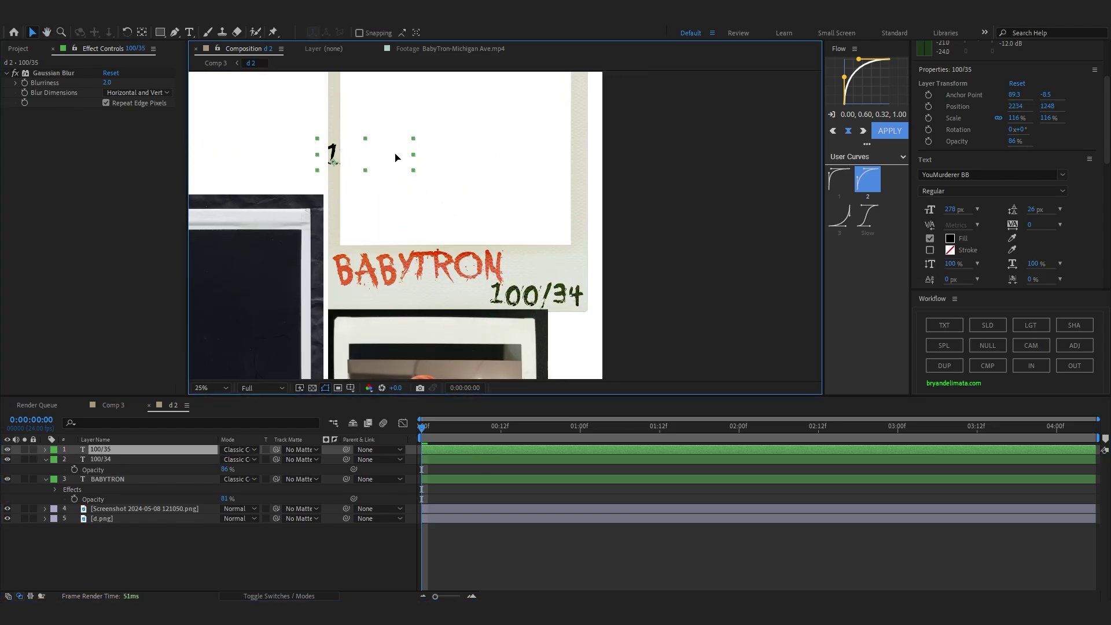
pyautogui.moveTo(596, 139); pyautogui.dragTo(593, 139)
pyautogui.press('r')
pyautogui.moveTo(234, 457); pyautogui.dragTo(286, 466)
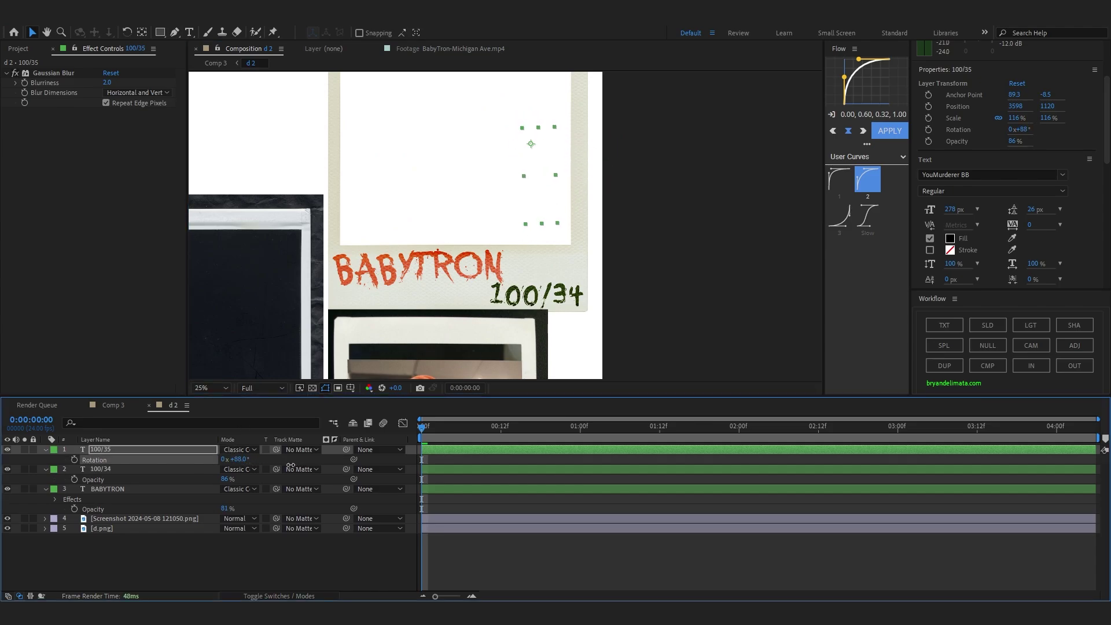
# - Move the rotated text copy onto the frame's upper-right border and scale it to 71%
pyautogui.moveTo(527, 151); pyautogui.dragTo(518, 172)
pyautogui.scroll(2, 522, 177)
pyautogui.moveTo(529, 234); pyautogui.dragTo(450, 276)
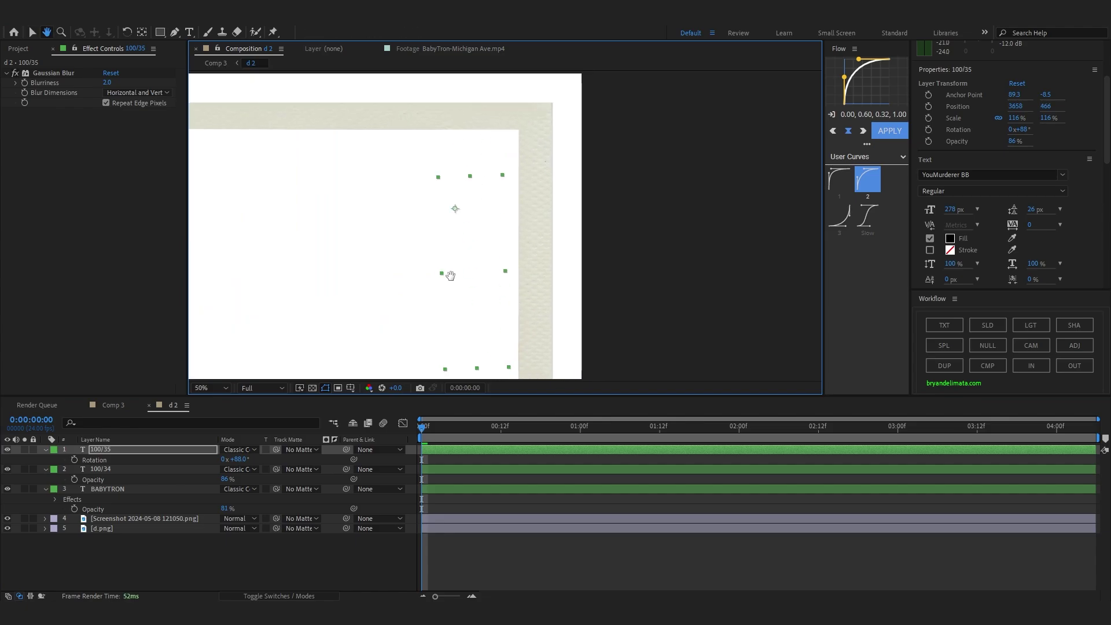
pyautogui.moveTo(514, 239); pyautogui.dragTo(552, 218)
pyautogui.press('s')
pyautogui.moveTo(235, 459); pyautogui.dragTo(188, 445)
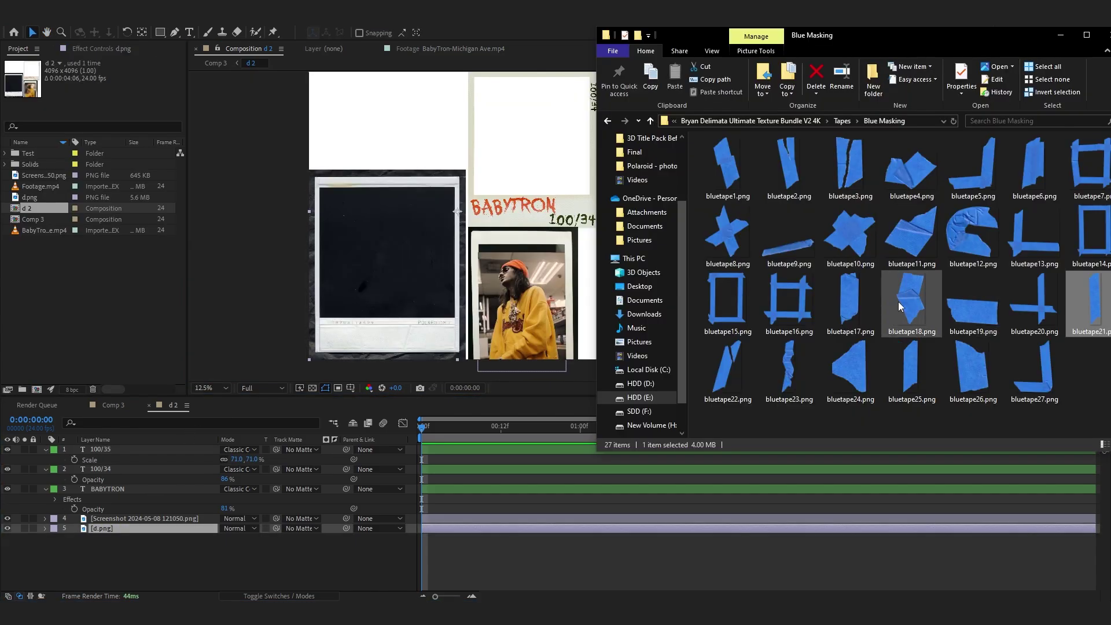
# - Add bluetape18.png from the Blue Masking folder to the composition, scale it to 32%, and place it over the photo's left edge
pyautogui.moveTo(900, 307); pyautogui.dragTo(555, 564)
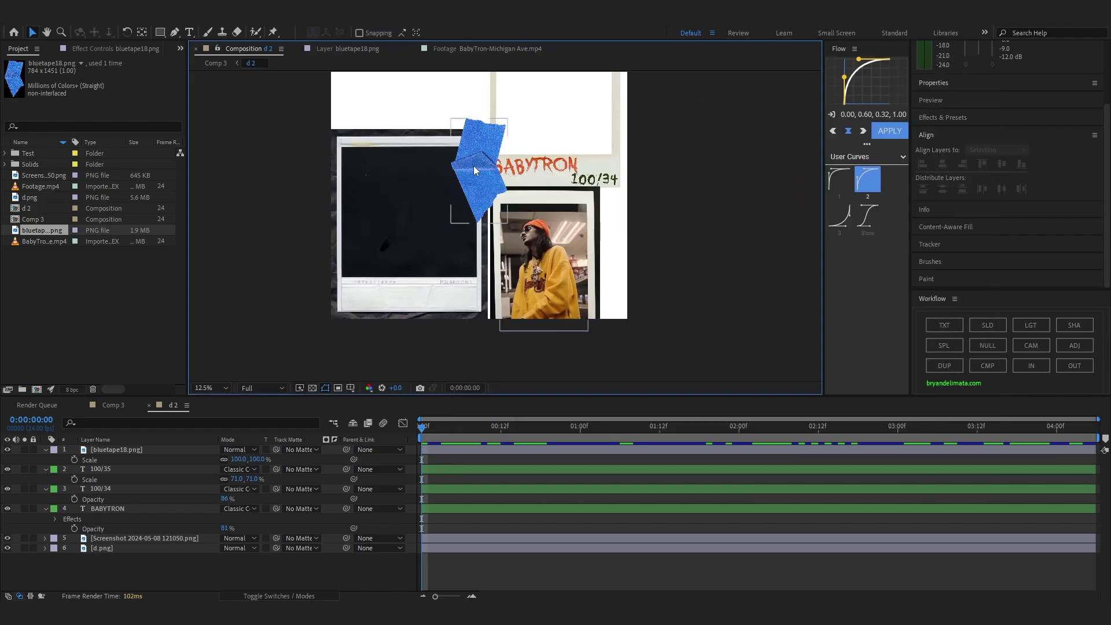
pyautogui.moveTo(471, 190); pyautogui.dragTo(544, 289)
pyautogui.scroll(4, 495, 241)
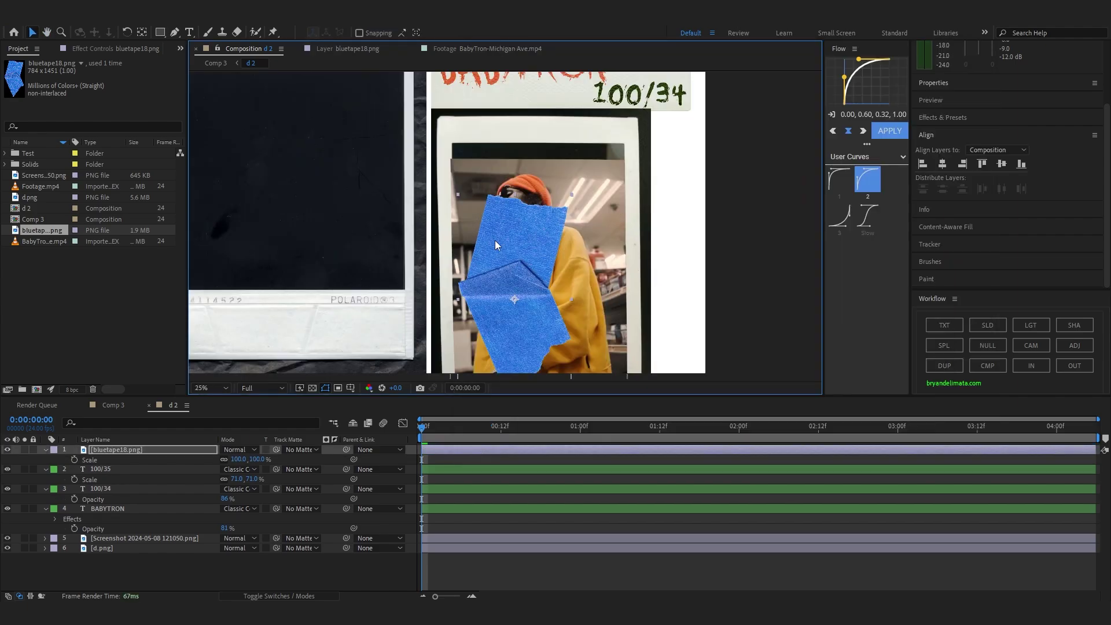
pyautogui.moveTo(239, 458); pyautogui.dragTo(199, 453)
pyautogui.moveTo(476, 335); pyautogui.dragTo(369, 288)
pyautogui.press(',')
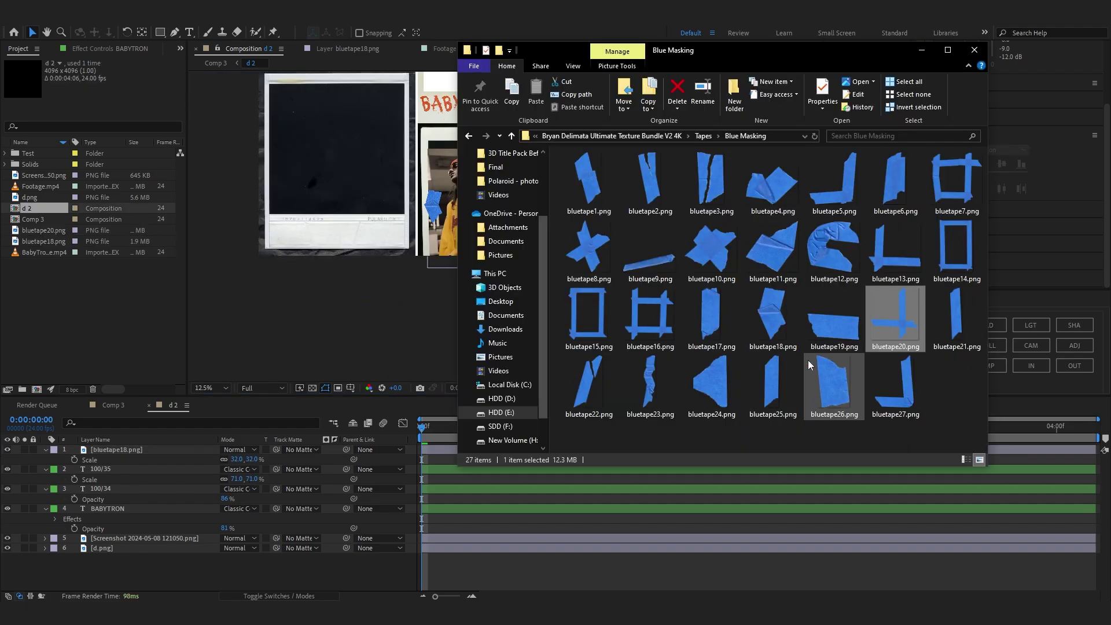
# - Add bluetape10.png from the Blue Masking folder, scale it to 32%, and place it over the photo's upper right
pyautogui.moveTo(712, 249); pyautogui.dragTo(635, 557)
pyautogui.moveTo(411, 125); pyautogui.dragTo(478, 229)
pyautogui.press('s')
pyautogui.moveTo(236, 458); pyautogui.dragTo(191, 454)
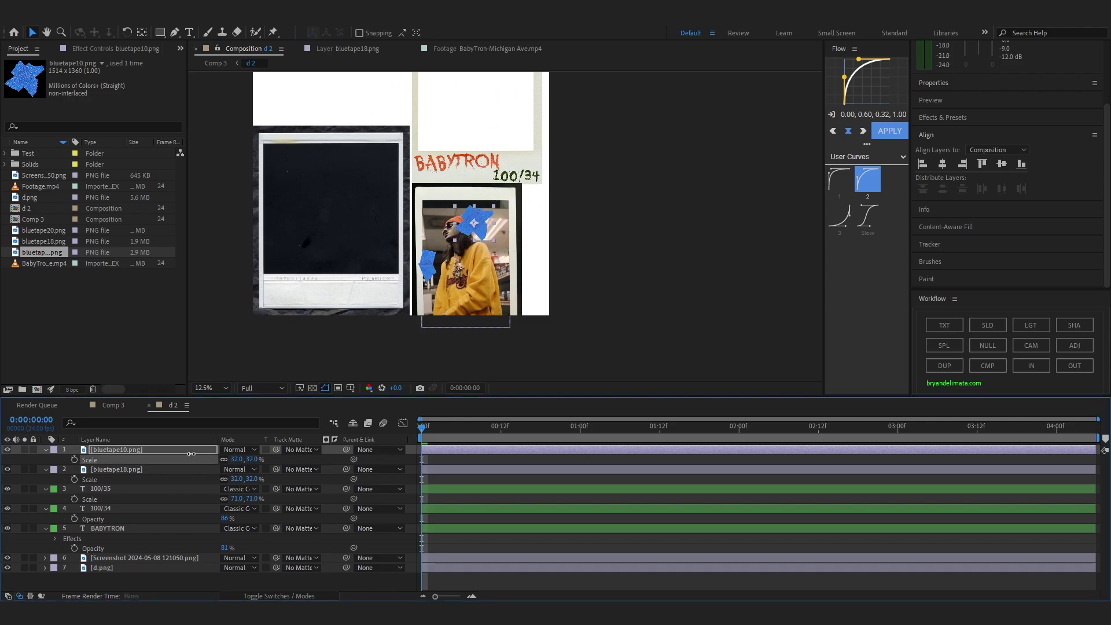
pyautogui.scroll(2, 387, 324)
pyautogui.moveTo(391, 242); pyautogui.dragTo(455, 286)
pyautogui.moveTo(456, 286); pyautogui.dragTo(456, 285)
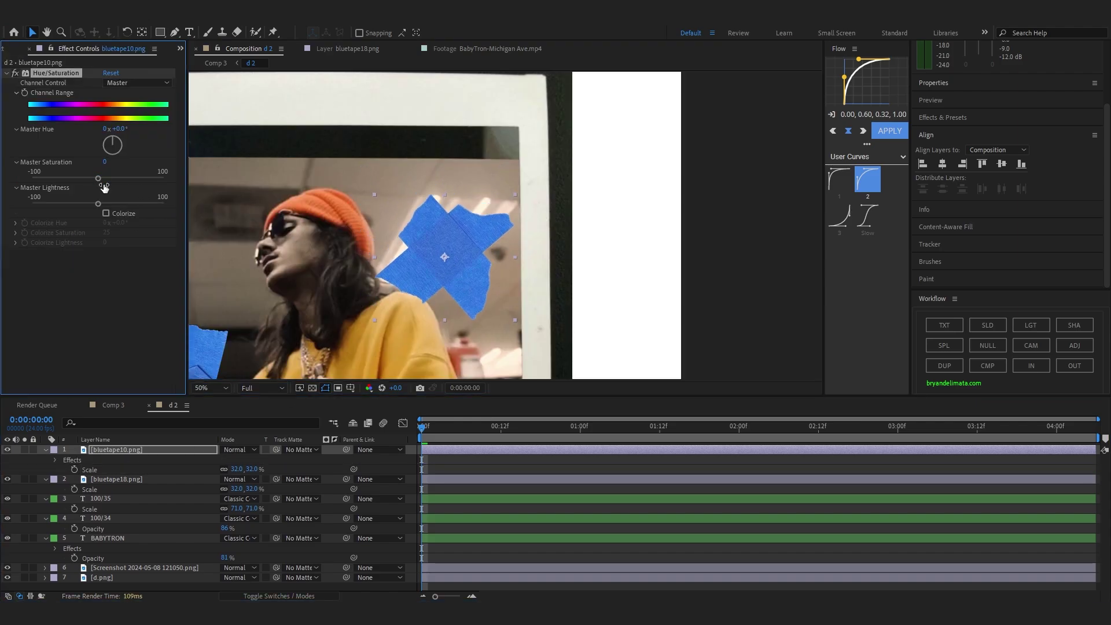
# - Desaturate the bluetape10.png tape by setting Hue/Saturation's Master Saturation to -100
pyautogui.moveTo(38, 187); pyautogui.dragTo(16, 187)
pyautogui.hotkey('ctrl', 'z')
pyautogui.moveTo(370, 243); pyautogui.dragTo(448, 188)
pyautogui.click(28, 177)
pyautogui.scroll(-2, 526, 130)
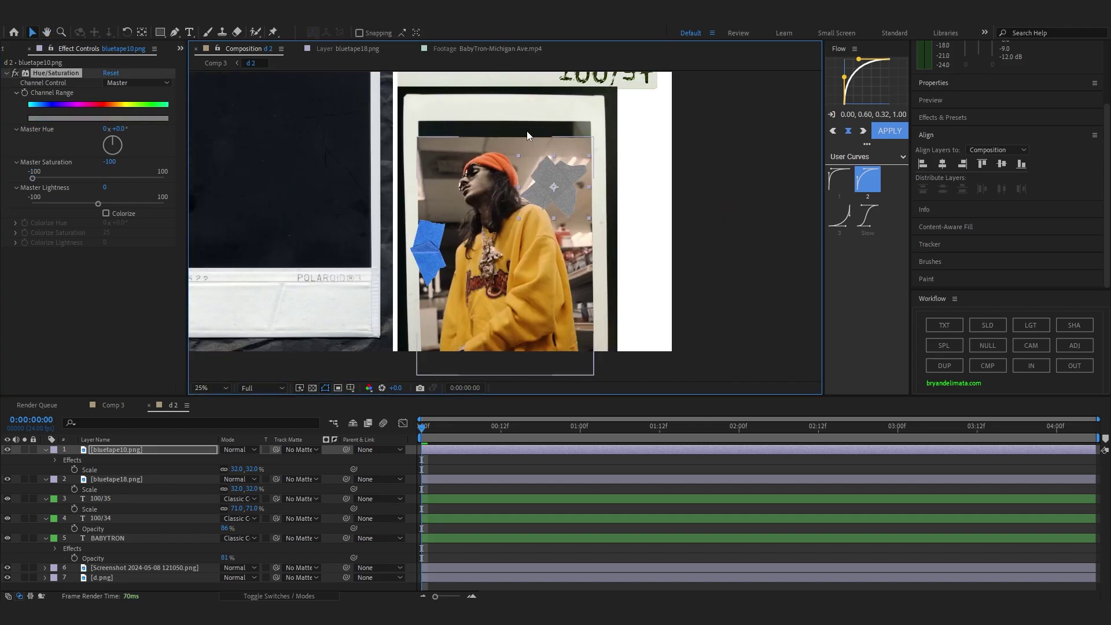
# - Apply Levels to bluetape10.png and darken the tape with Input Black 48 and Gamma 0.49
pyautogui.scroll(2, 526, 131)
pyautogui.hotkey('ctrl', 'space')
pyautogui.write('lev')
pyautogui.press('Return')
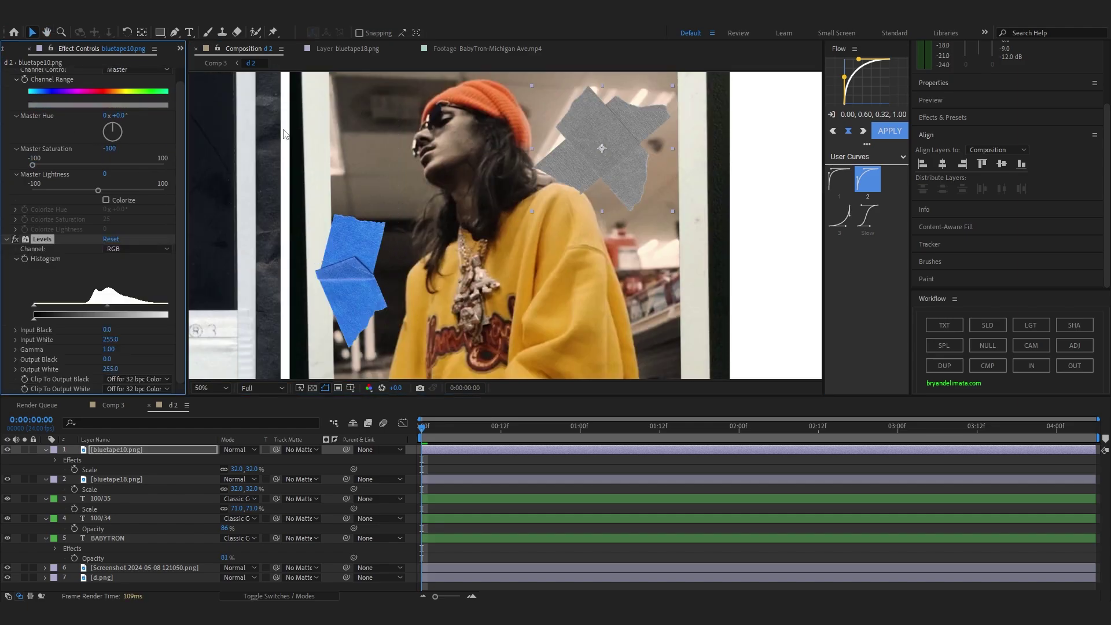
pyautogui.moveTo(35, 304); pyautogui.dragTo(145, 304)
pyautogui.press(',')
pyautogui.press(',')
pyautogui.press('.')
pyautogui.press('.')
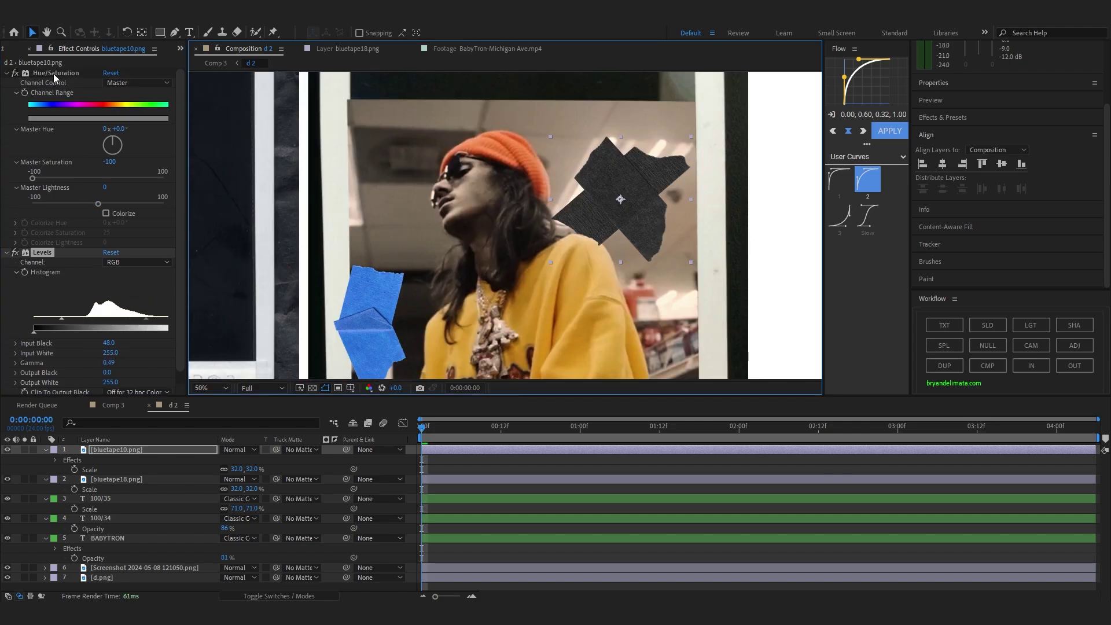
# - Paste the Hue/Saturation and Levels effects onto bluetape18.png so both tapes match
pyautogui.click(464, 485)
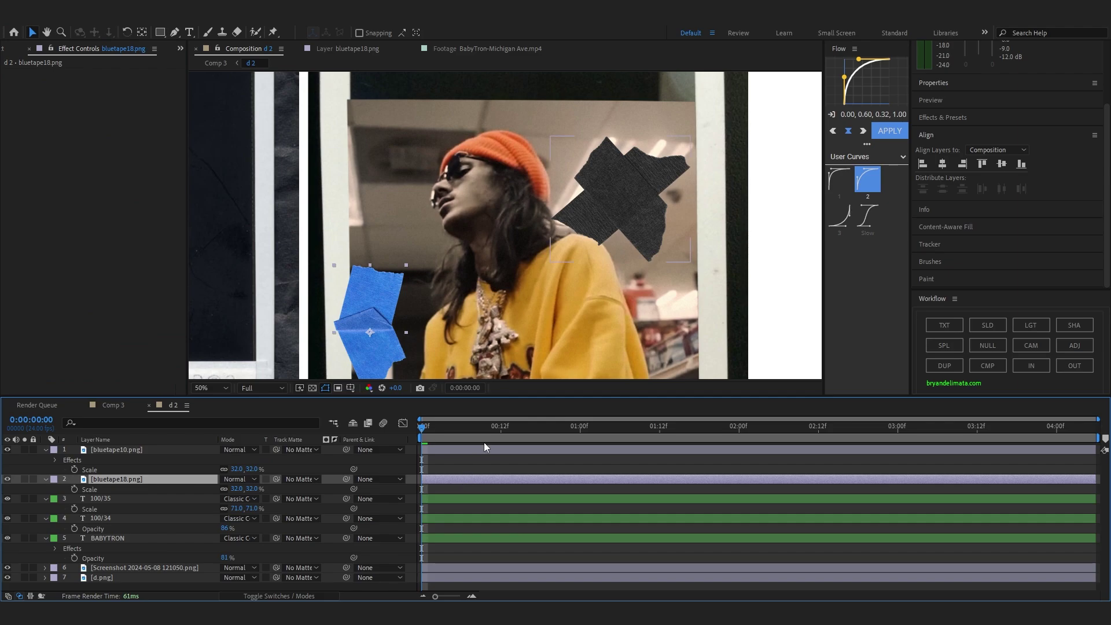
pyautogui.hotkey('ctrl', 'v')
pyautogui.press(',')
pyautogui.scroll(2, 566, 206)
pyautogui.moveTo(504, 241); pyautogui.dragTo(593, 169)
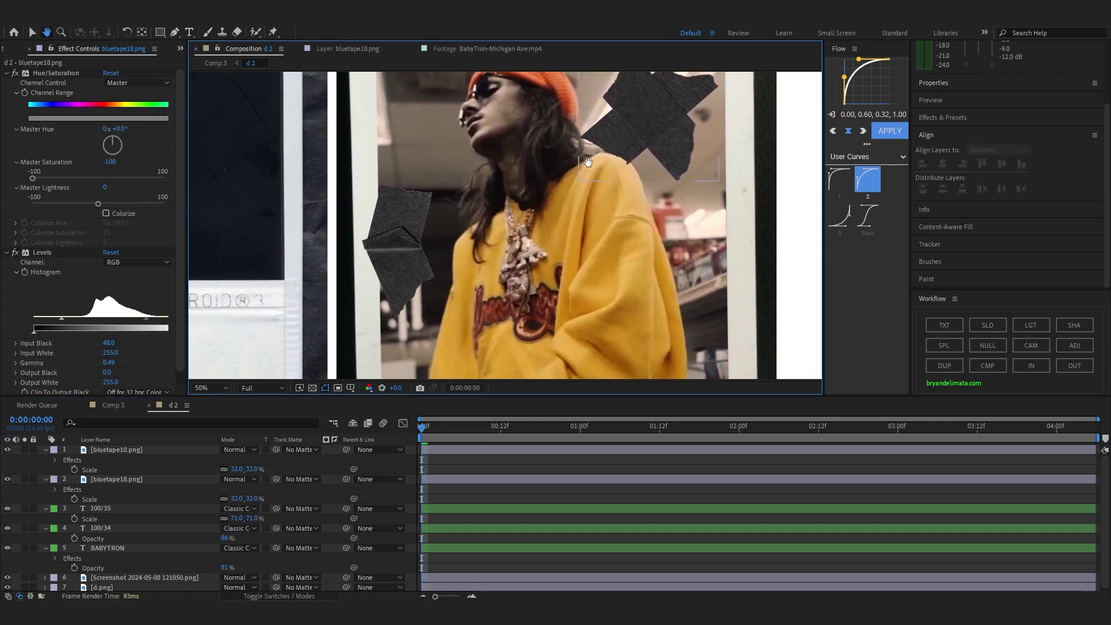
pyautogui.scroll(-2, 512, 199)
pyautogui.moveTo(511, 199); pyautogui.dragTo(491, 241)
pyautogui.scroll(-2, 490, 240)
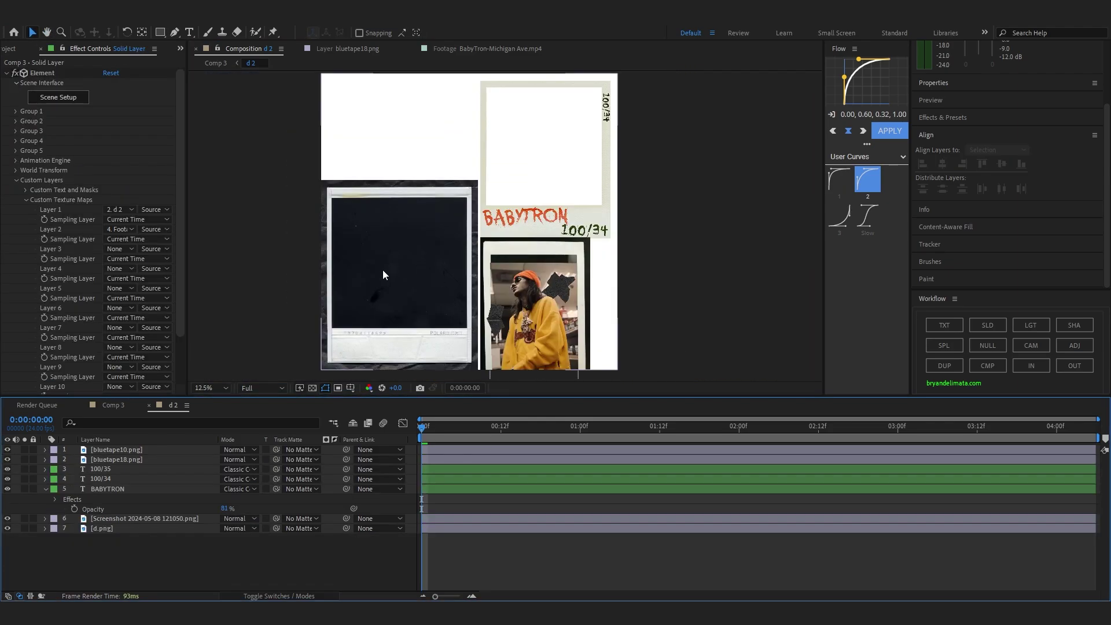
# - Duplicate the BABYTRON text layer and move the copy onto the black back of the Polaroid
pyautogui.moveTo(383, 270); pyautogui.dragTo(493, 248)
pyautogui.scroll(2, 469, 219)
pyautogui.scroll(-2, 488, 227)
pyautogui.click(130, 491)
pyautogui.hotkey('ctrl', 'd')
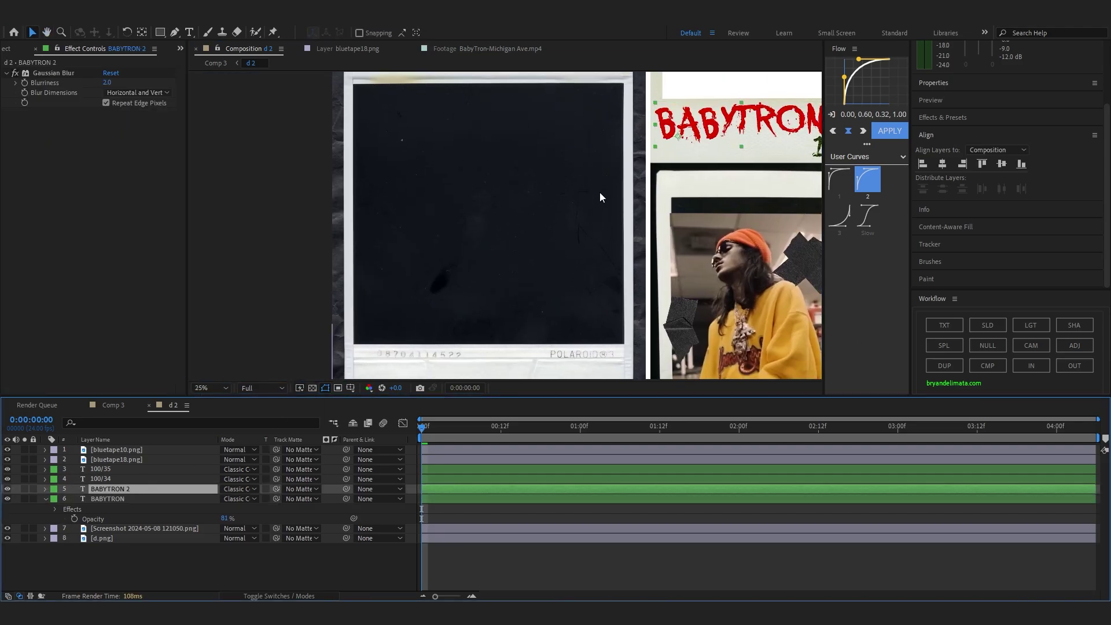
pyautogui.moveTo(763, 138); pyautogui.dragTo(530, 207)
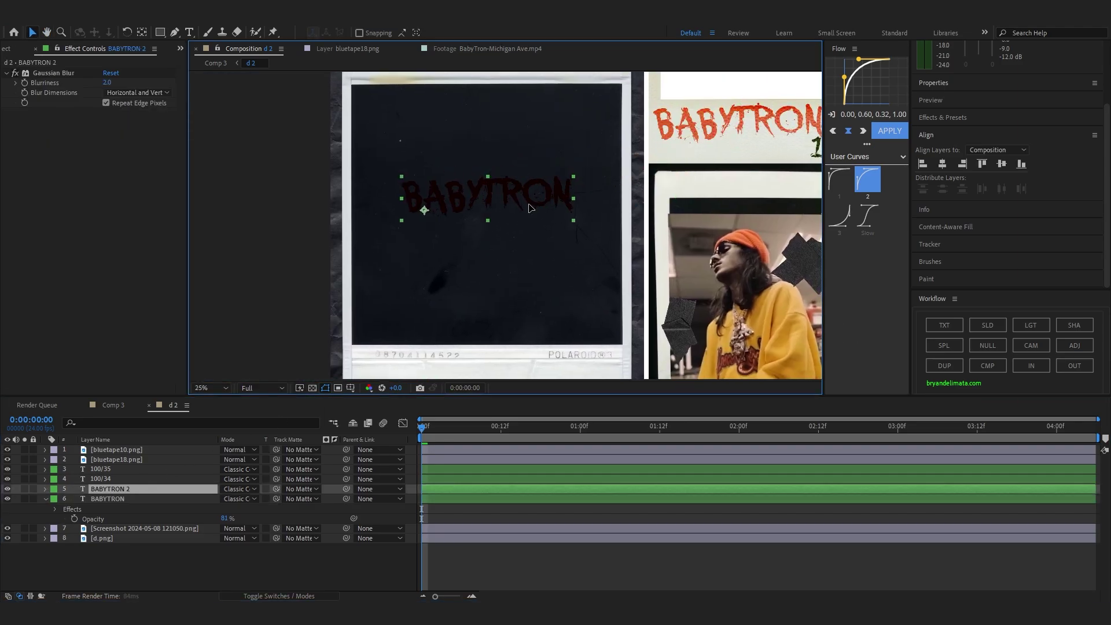
# - Set the copied BABYTRON text's blending mode to Normal and scale it to 225%
pyautogui.click(237, 489)
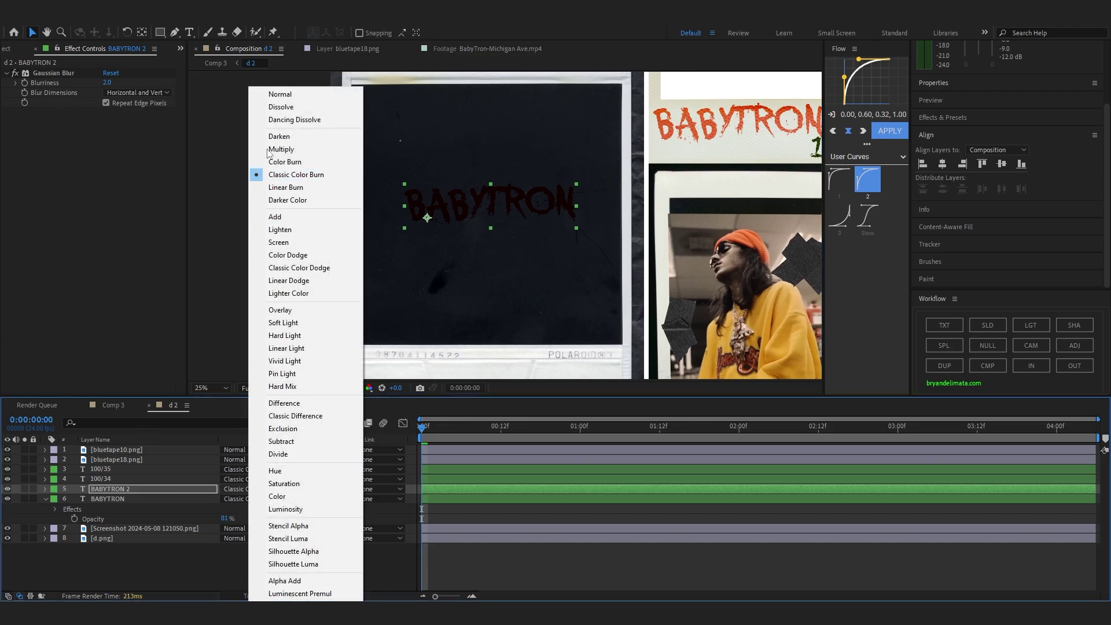
pyautogui.click(279, 95)
pyautogui.click(224, 478)
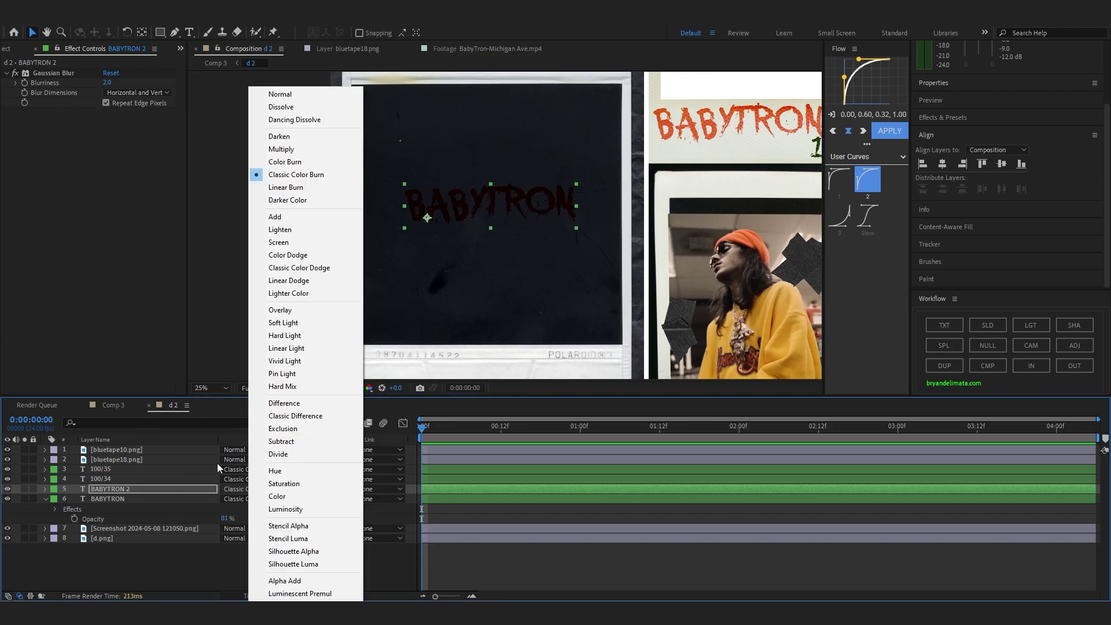
pyautogui.click(267, 96)
pyautogui.scroll(-1, 432, 209)
pyautogui.press('s')
pyautogui.moveTo(237, 500); pyautogui.dragTo(278, 500)
# - Change the copied text to 2024??, enlarge it to about 269%, and center it on the black area
pyautogui.doubleClick(463, 210)
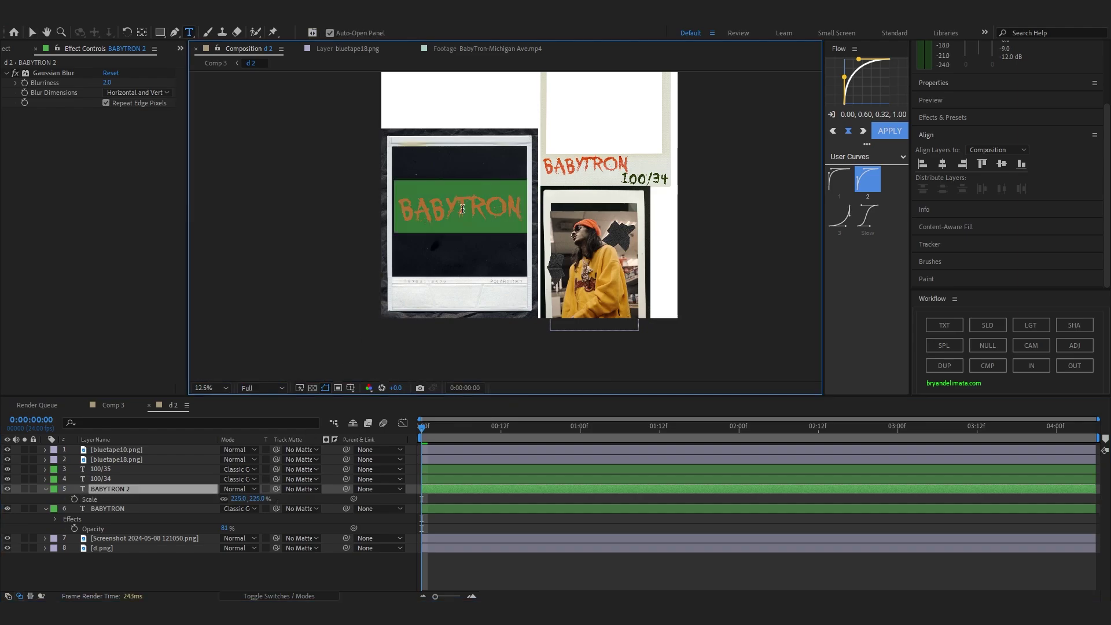
pyautogui.write('202')
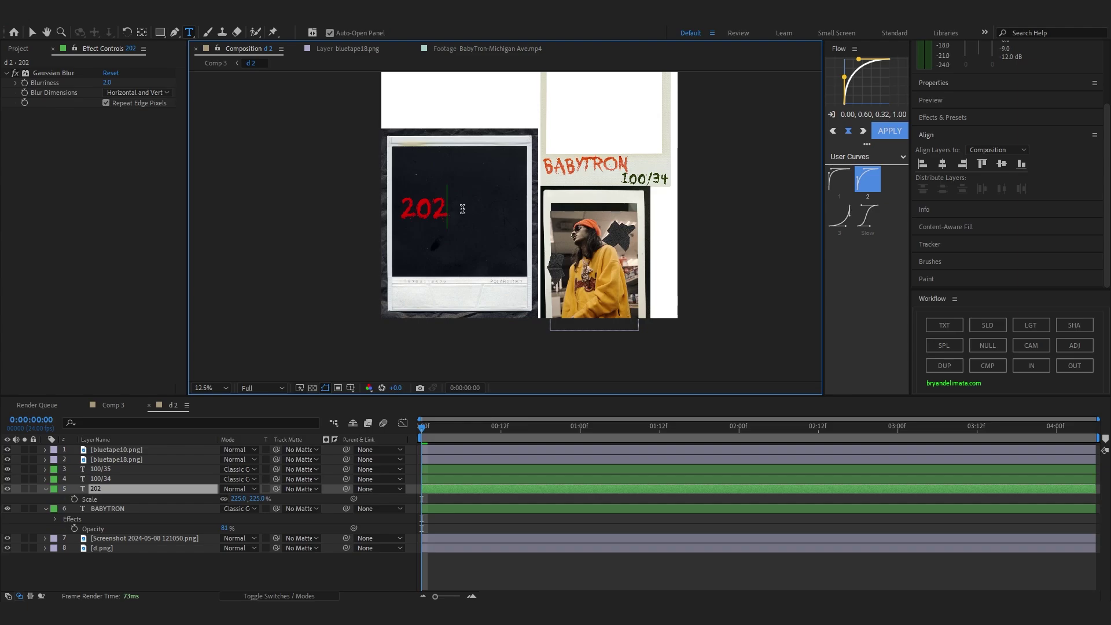
pyautogui.write('4??')
pyautogui.scroll(4, 462, 209)
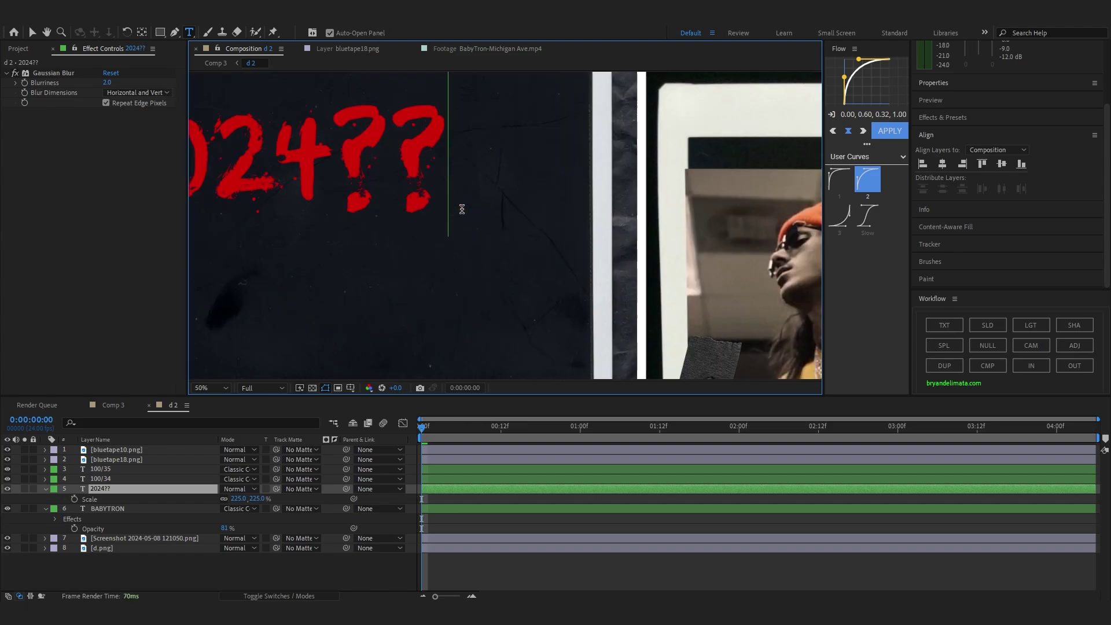
pyautogui.scroll(-2, 388, 285)
pyautogui.moveTo(241, 499); pyautogui.dragTo(260, 502)
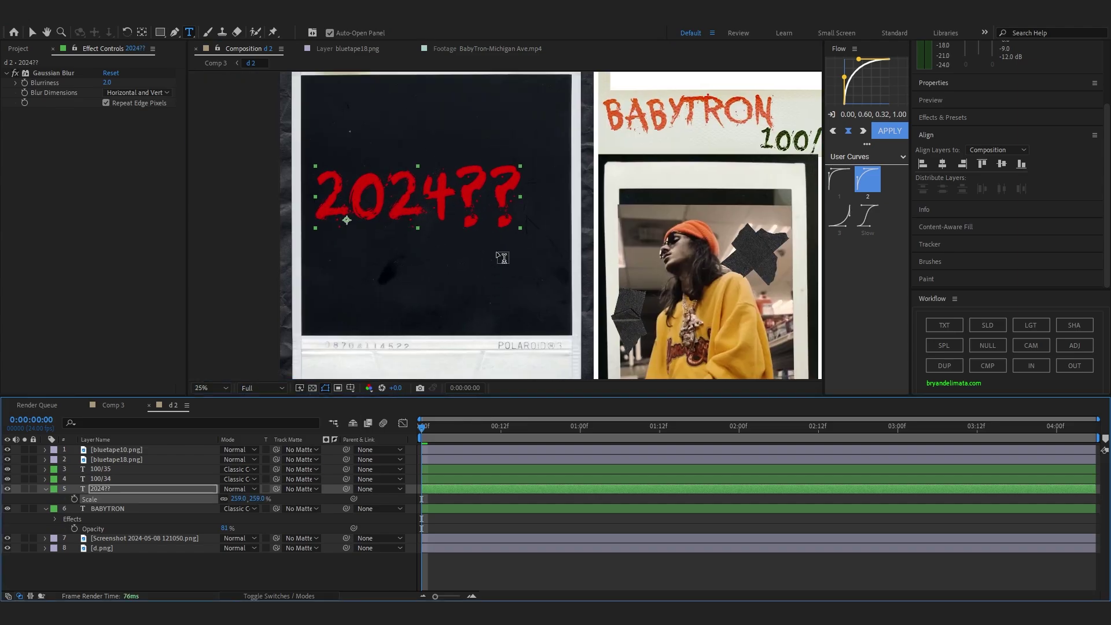
pyautogui.press('v')
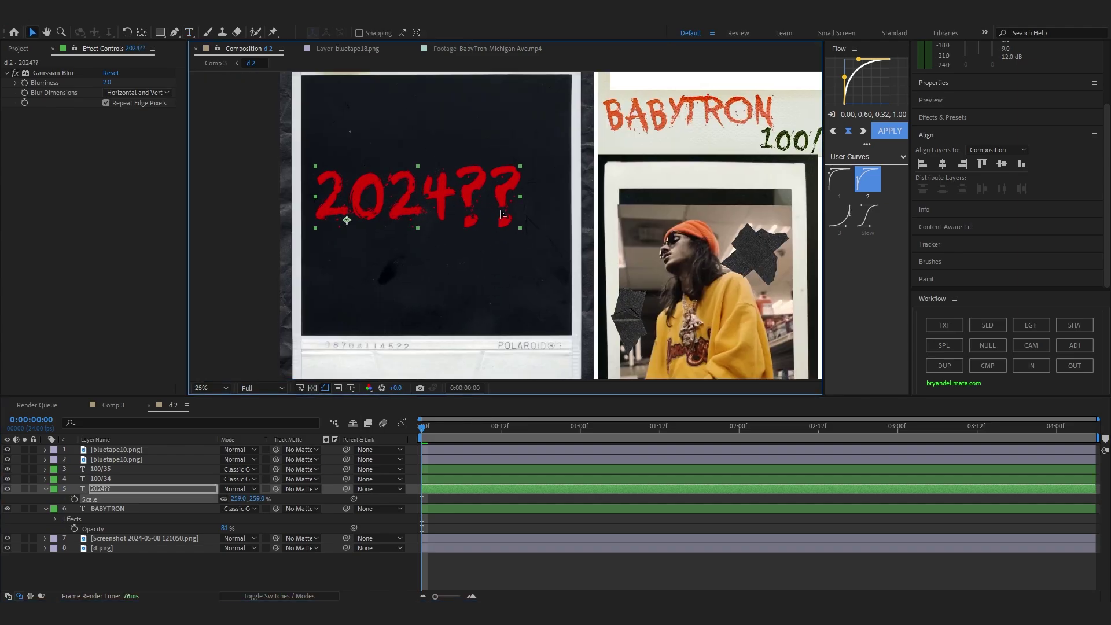
pyautogui.moveTo(491, 214); pyautogui.dragTo(509, 220)
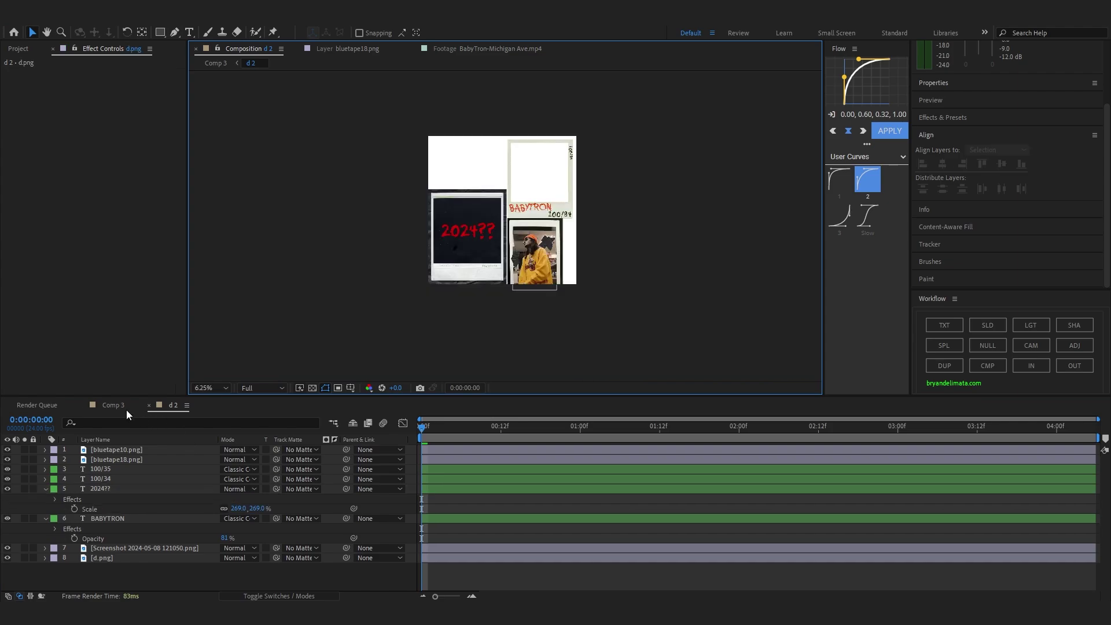
# - Switch to Comp 3 and orbit the camera to inspect the Polaroid's front and the text on its back
pyautogui.click(118, 406)
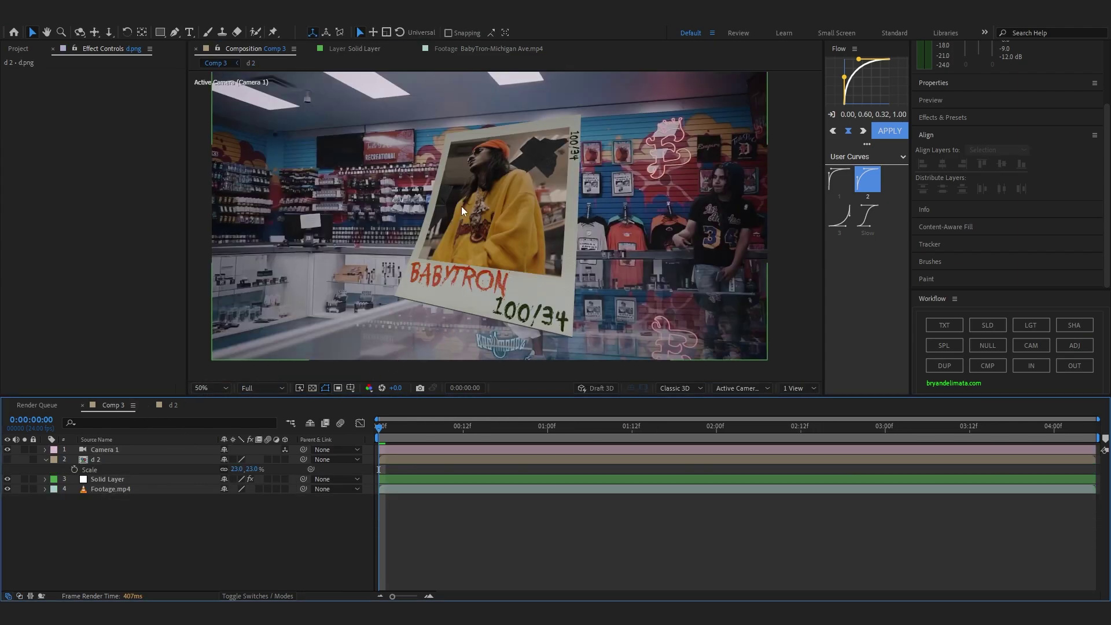
pyautogui.scroll(2, 460, 199)
pyautogui.press('h')
pyautogui.moveTo(460, 199); pyautogui.dragTo(550, 185)
pyautogui.scroll(1, 429, 203)
pyautogui.scroll(-2, 429, 203)
pyautogui.moveTo(231, 268); pyautogui.dragTo(222, 236)
pyautogui.press('c')
pyautogui.moveTo(222, 237); pyautogui.dragTo(510, 202)
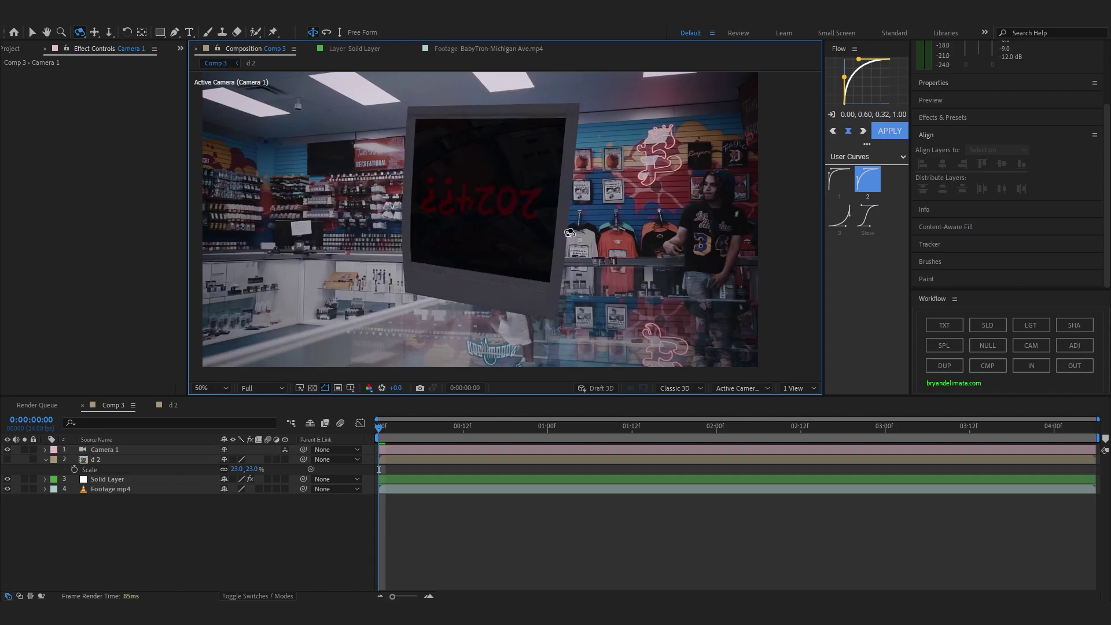
# - Return to the d 2 composition and reorient and reposition the 2024?? text to suit the Polaroid's back
pyautogui.click(173, 405)
pyautogui.moveTo(241, 499); pyautogui.dragTo(377, 535)
pyautogui.moveTo(470, 204); pyautogui.dragTo(509, 241)
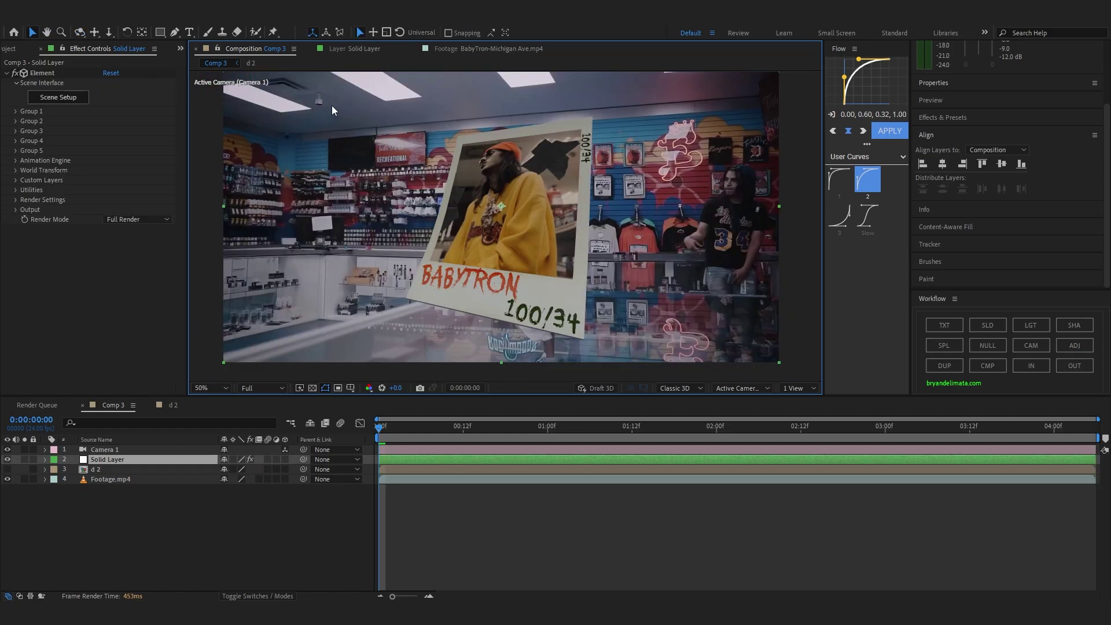
pyautogui.moveTo(332, 105); pyautogui.dragTo(315, 47)
pyautogui.scroll(1, 311, 102)
pyautogui.moveTo(425, 149); pyautogui.dragTo(432, 261)
pyautogui.scroll(-1, 435, 275)
pyautogui.scroll(1, 415, 273)
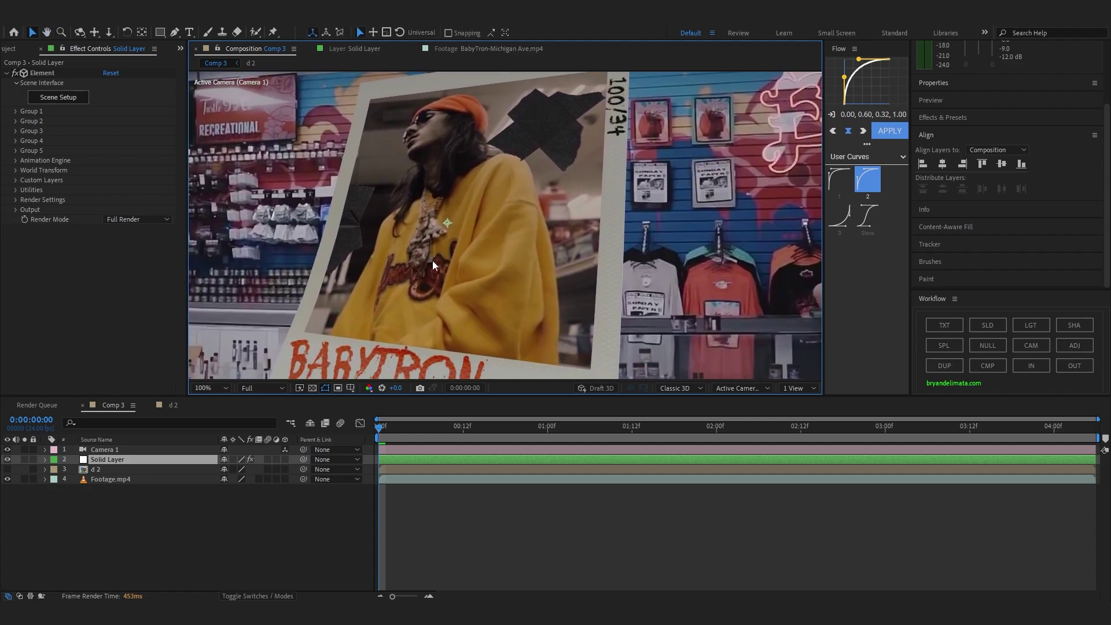
# - Brighten the Polaroid in Element's physical environment render settings with exposure about 2.6 and gamma about 1.5, and check it by orbiting the camera
pyautogui.scroll(-2, 412, 222)
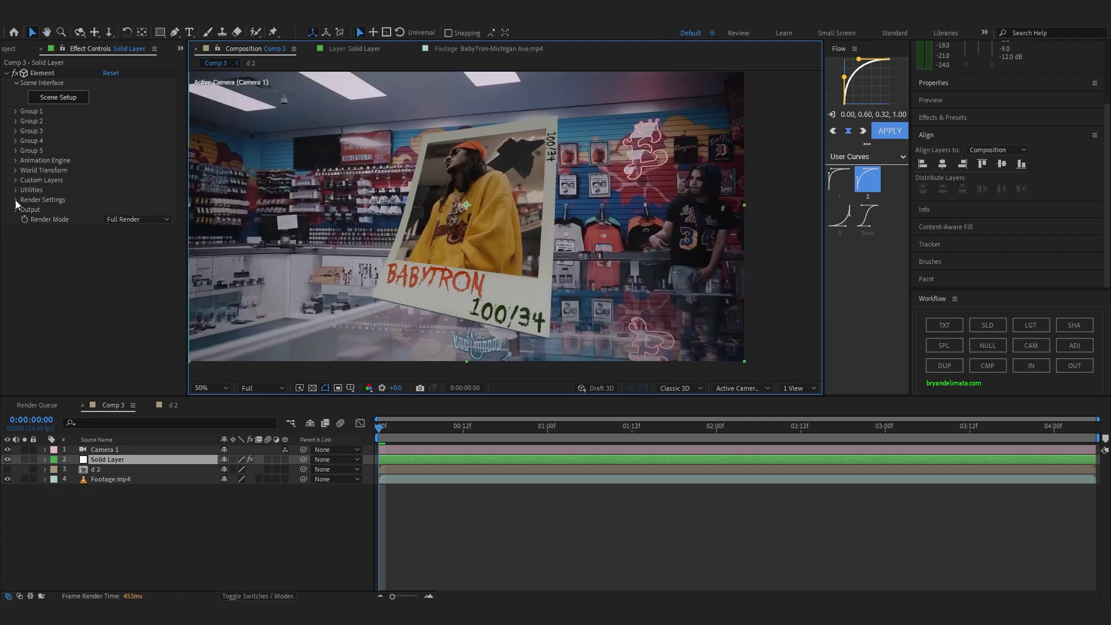
pyautogui.click(15, 199)
pyautogui.click(25, 209)
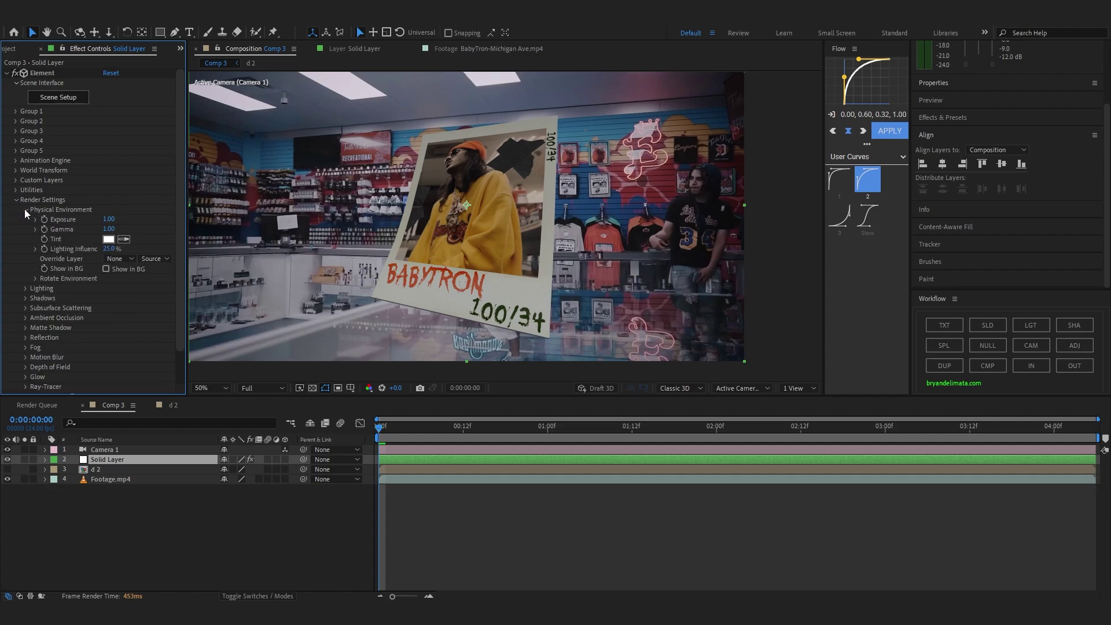
pyautogui.moveTo(109, 218); pyautogui.dragTo(189, 210)
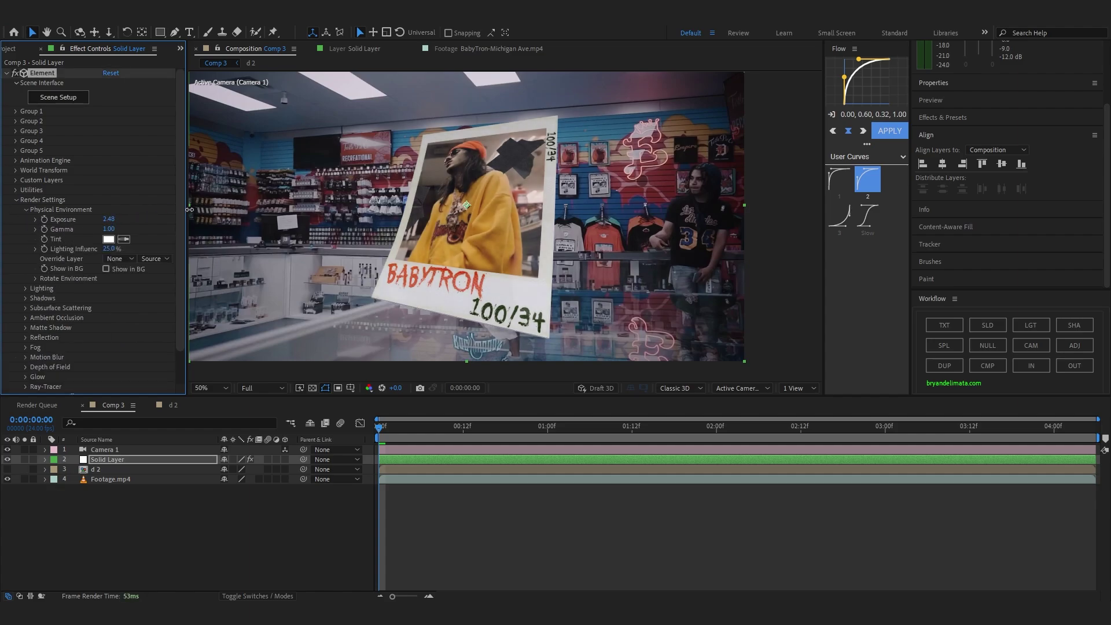
pyautogui.moveTo(109, 221); pyautogui.dragTo(101, 220)
pyautogui.moveTo(105, 229); pyautogui.dragTo(152, 231)
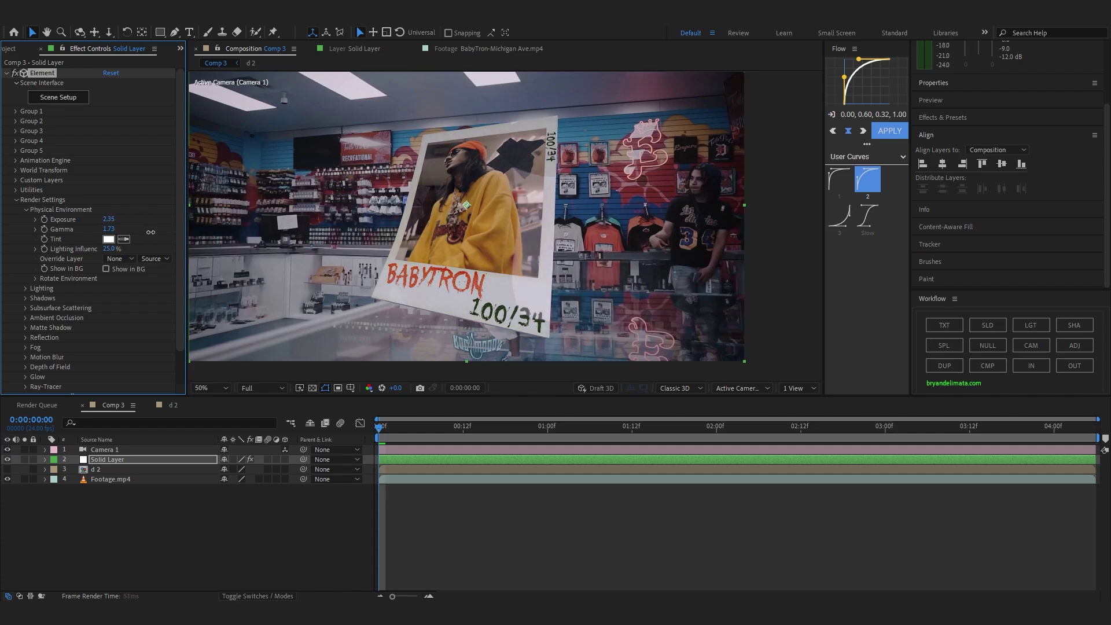
pyautogui.moveTo(150, 232); pyautogui.dragTo(144, 232)
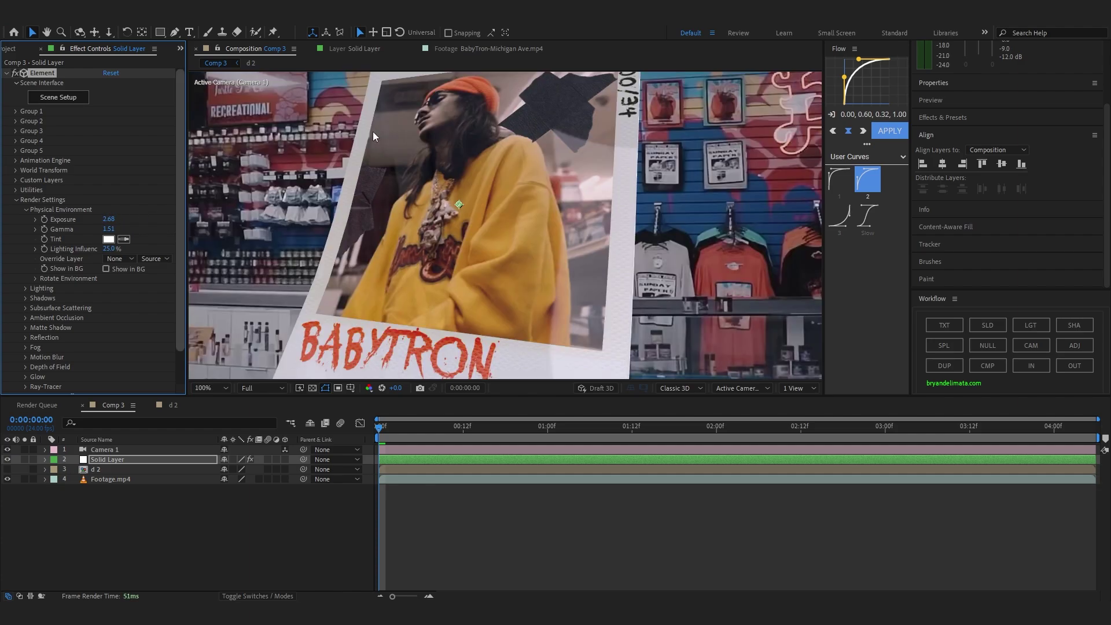
pyautogui.scroll(-1, 373, 132)
pyautogui.moveTo(389, 124); pyautogui.dragTo(393, 133)
pyautogui.press('c')
pyautogui.moveTo(353, 173); pyautogui.dragTo(407, 159)
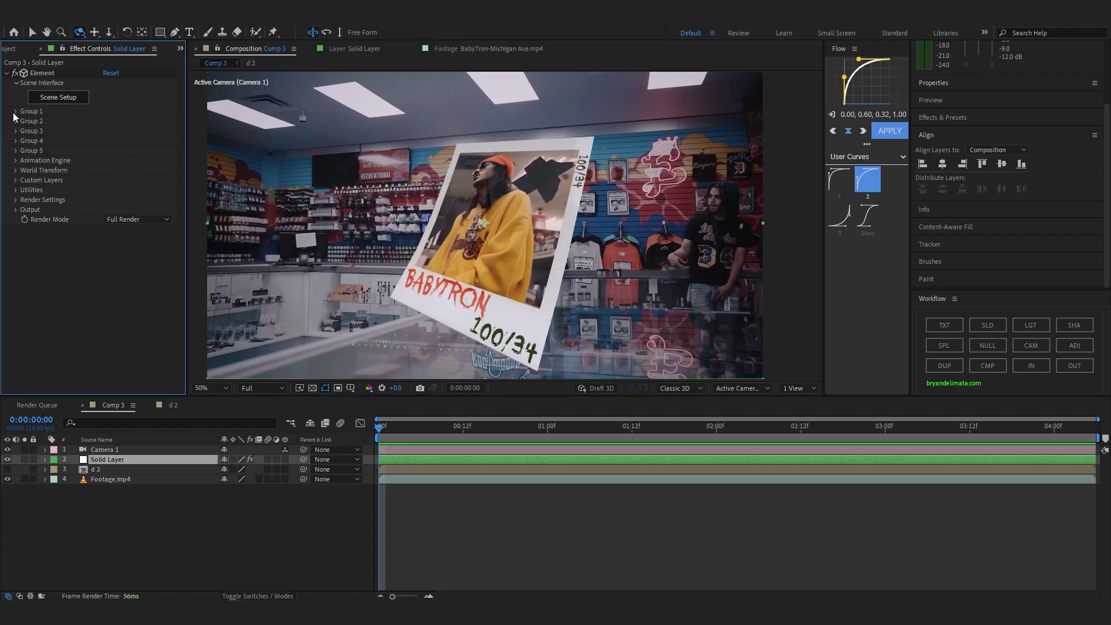
# - Create a control null for Group 1 of the Element effect using its group utilities
pyautogui.click(15, 111)
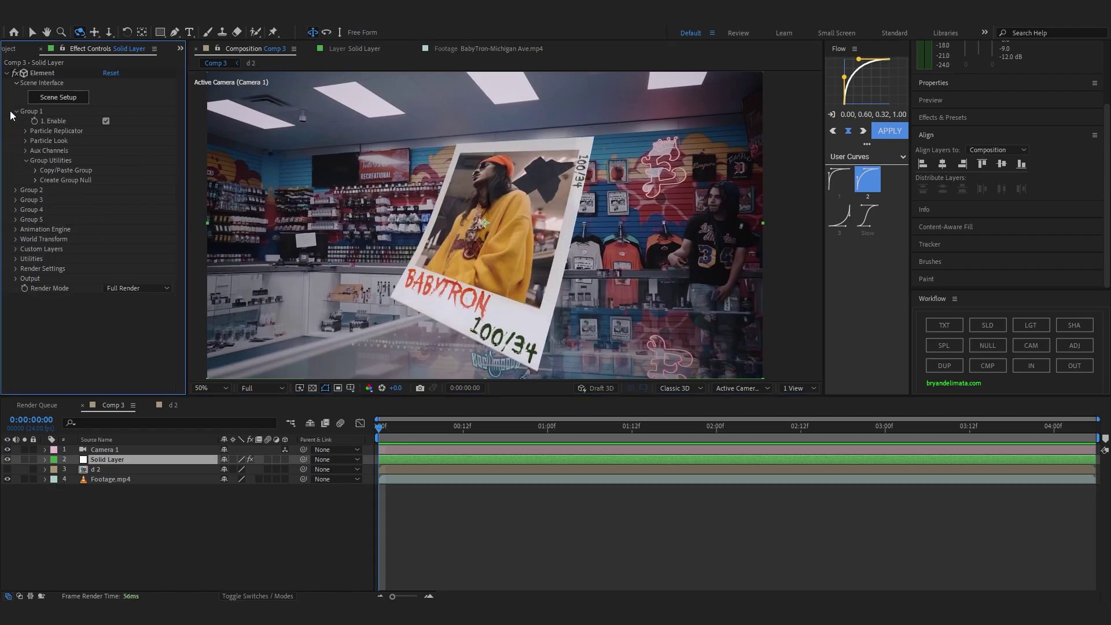
pyautogui.click(34, 180)
pyautogui.click(68, 195)
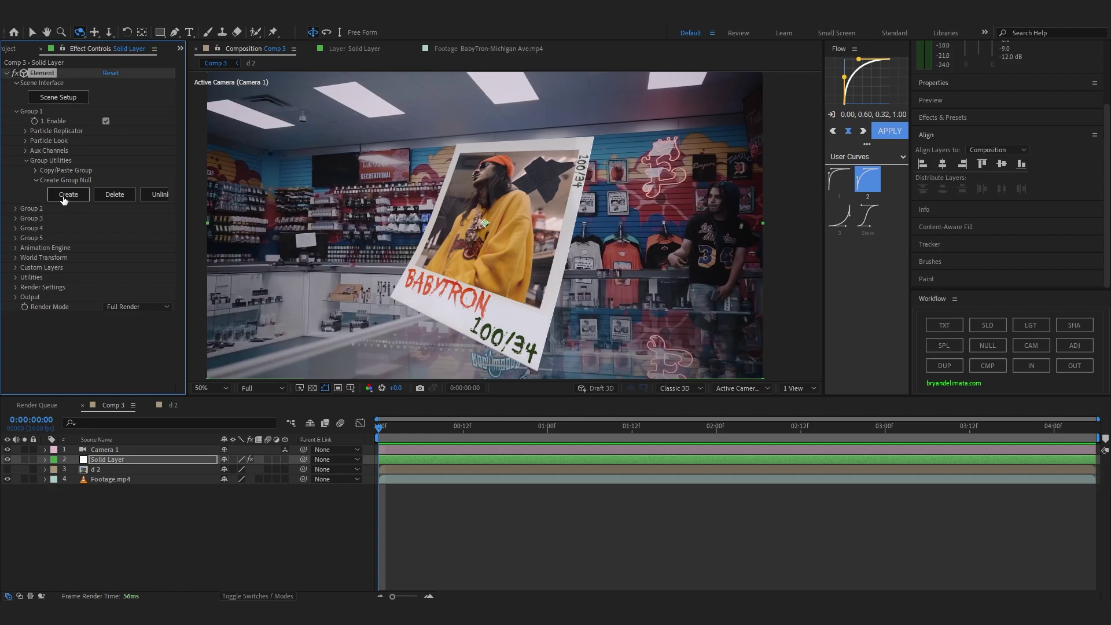
pyautogui.moveTo(529, 224); pyautogui.dragTo(451, 226)
pyautogui.hotkey('ctrl', 'z')
# - Scale the Group 1 Null to 123%, raise it to Y position 476.7, and turn its Y orientation to 353.3°
pyautogui.press('s')
pyautogui.moveTo(240, 462)
pyautogui.mouseDown()
pyautogui.moveTo(267, 465)
pyautogui.moveTo(253, 464)
pyautogui.mouseUp()
pyautogui.moveTo(485, 168); pyautogui.dragTo(485, 149)
pyautogui.moveTo(485, 149); pyautogui.dragTo(485, 141)
# - Keyframe all transform properties of the Group 1 Null at the first frame and shift those keyframes to about 01:07
pyautogui.click(45, 450)
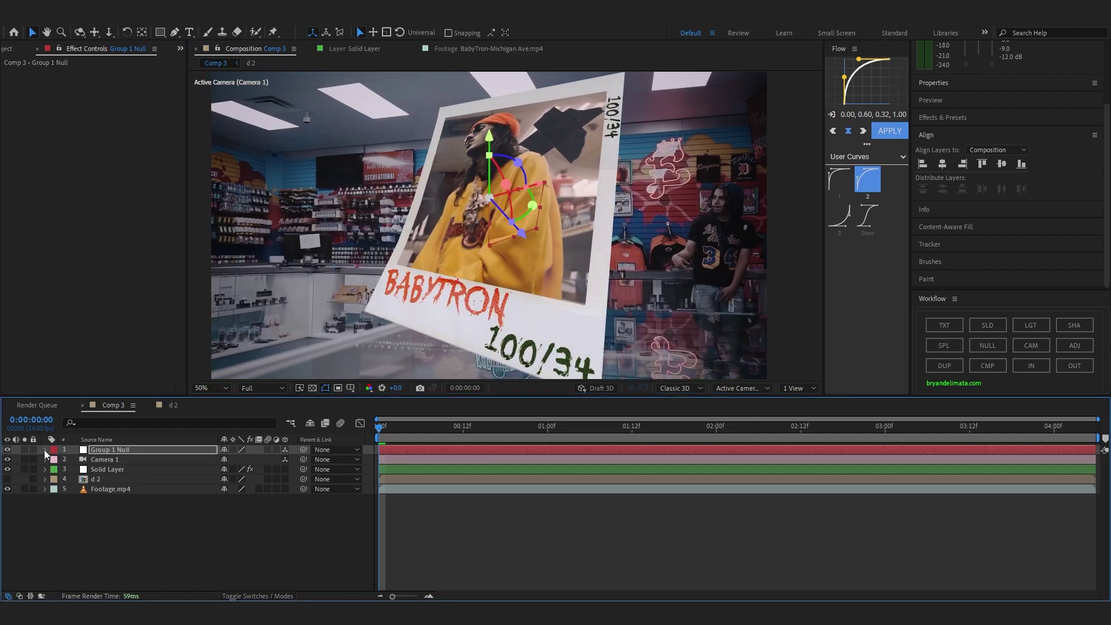
pyautogui.click(45, 450)
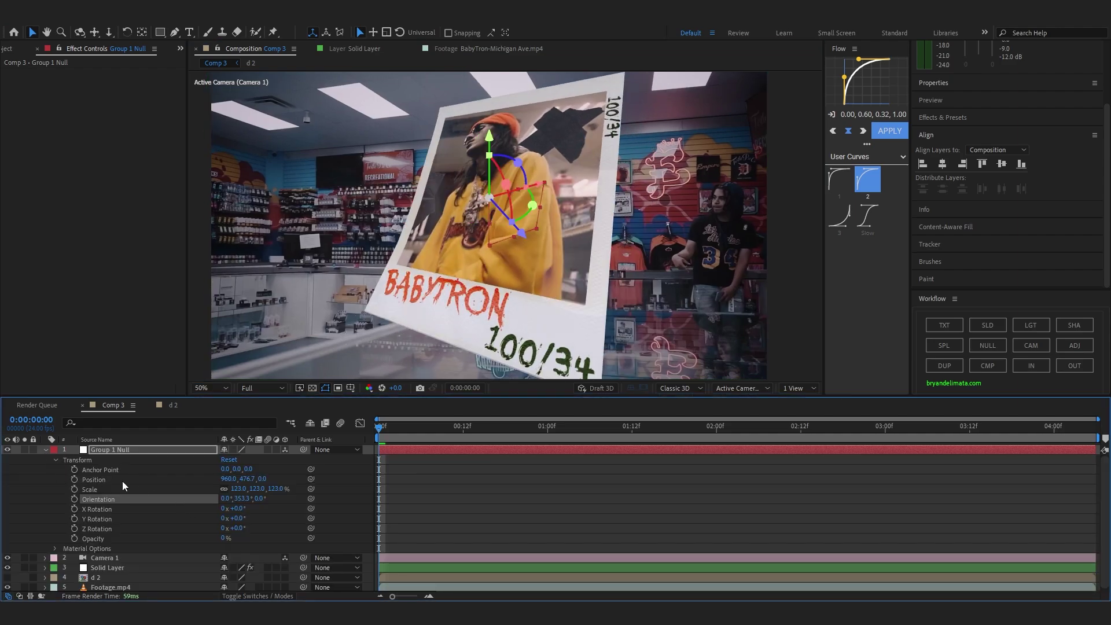
pyautogui.moveTo(76, 471); pyautogui.dragTo(76, 540)
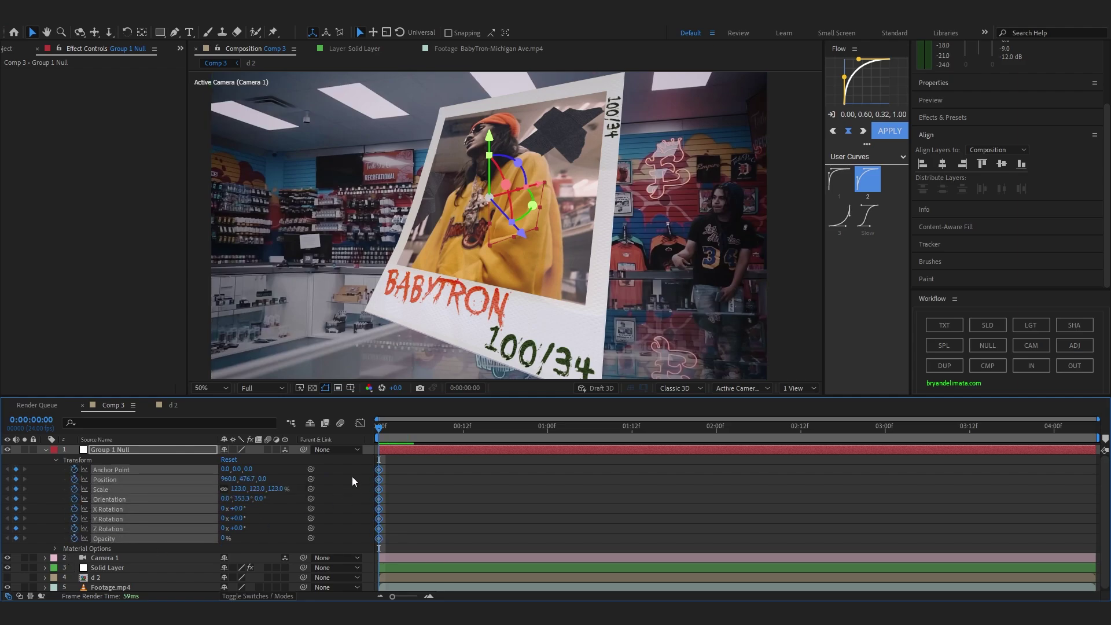
pyautogui.moveTo(384, 468); pyautogui.dragTo(680, 468)
pyautogui.click(798, 489)
pyautogui.moveTo(759, 495); pyautogui.dragTo(621, 541)
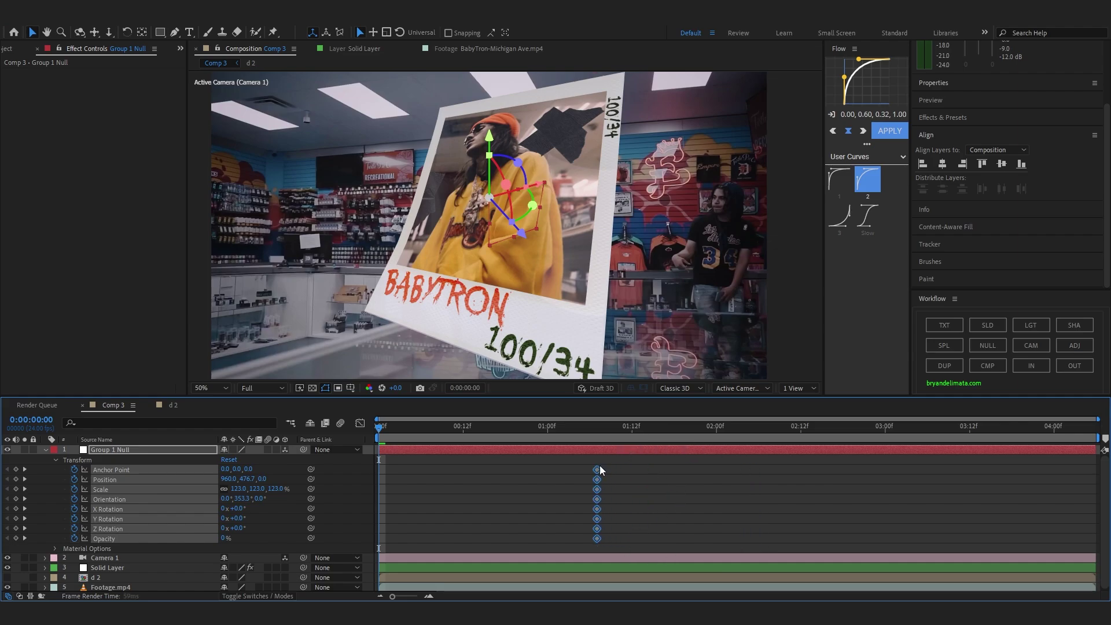
# - At the first frame, pull the null toward the camera to about 1008, 476.7, -410 and set its Z rotation to one full turn
pyautogui.moveTo(521, 233); pyautogui.dragTo(704, 352)
pyautogui.scroll(-2, 701, 313)
pyautogui.moveTo(671, 291); pyautogui.dragTo(622, 261)
pyautogui.moveTo(514, 266); pyautogui.dragTo(597, 370)
pyautogui.press('.')
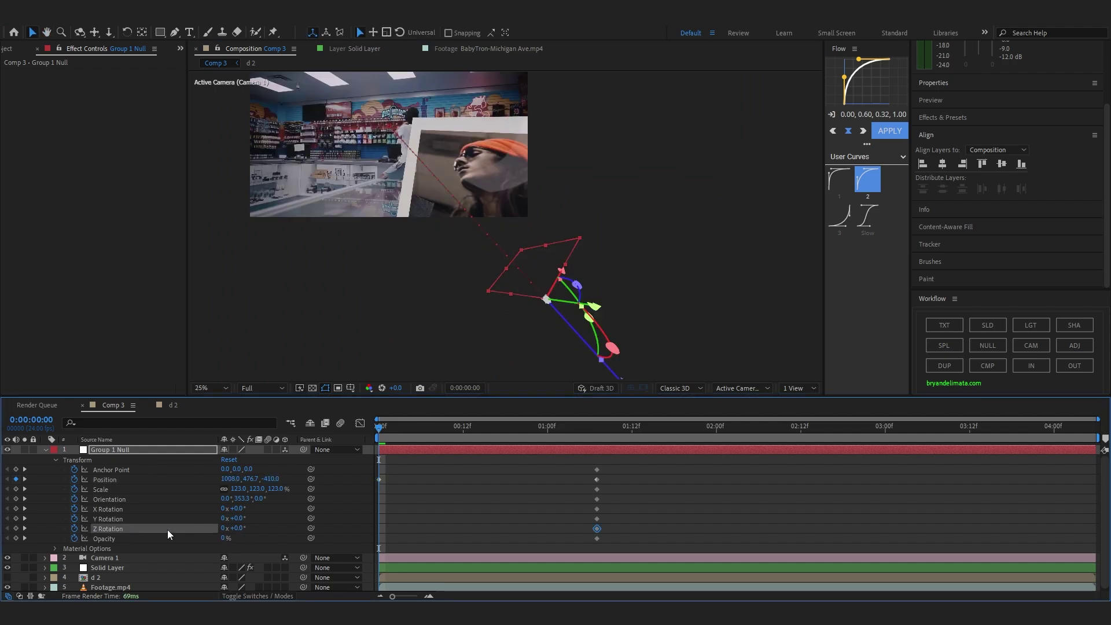
pyautogui.click(222, 528)
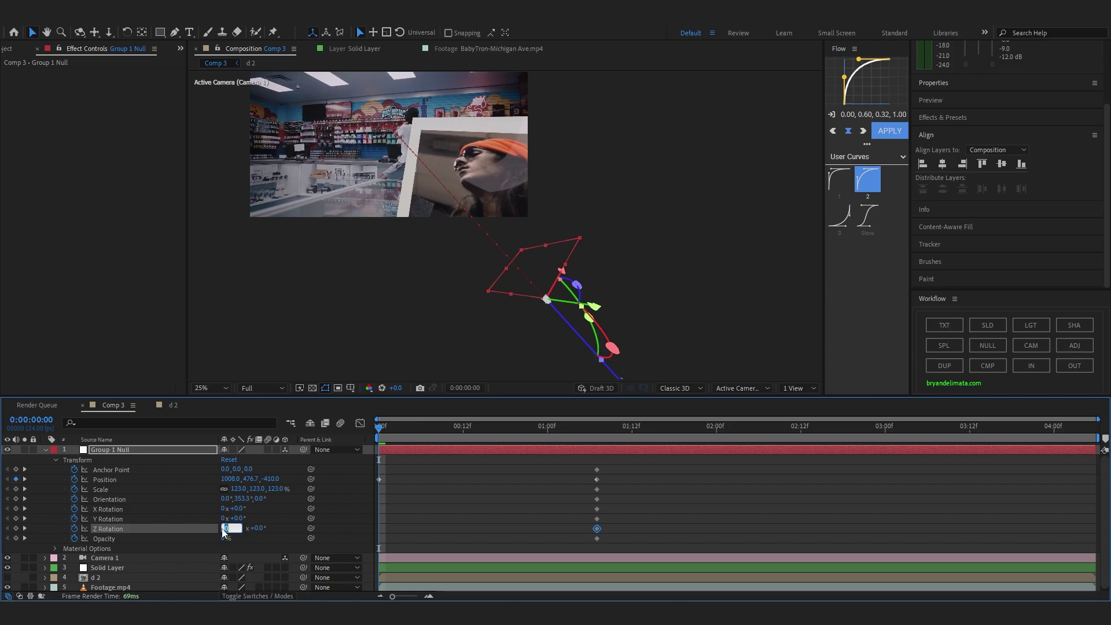
pyautogui.click(263, 540)
# - Push the null's first-frame position fully out of the picture, to about 1146.4, 476.7, -591.5
pyautogui.moveTo(726, 351); pyautogui.dragTo(893, 526)
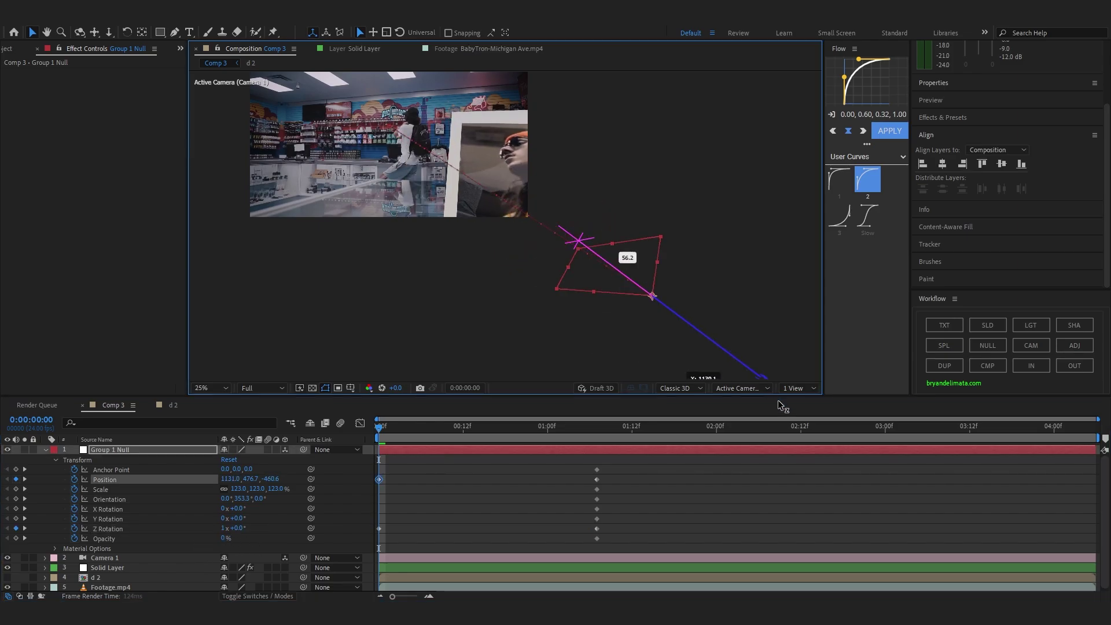
pyautogui.scroll(-1, 607, 196)
pyautogui.scroll(-1, 637, 272)
pyautogui.moveTo(684, 347); pyautogui.dragTo(859, 543)
pyautogui.moveTo(713, 372); pyautogui.dragTo(730, 383)
pyautogui.scroll(2, 613, 189)
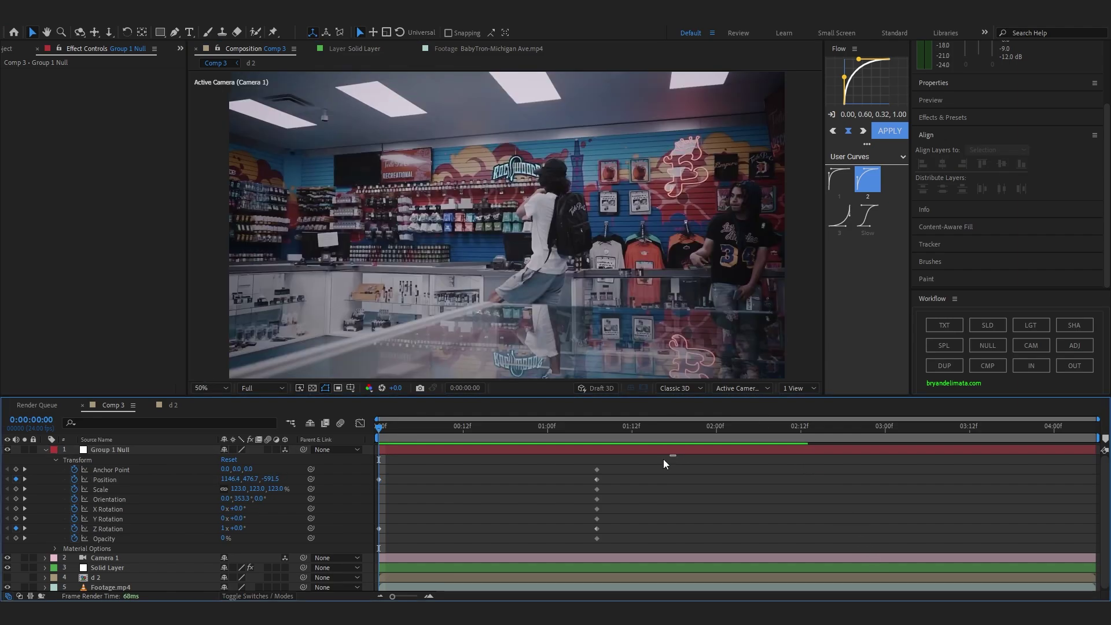
# - Easy-ease all the null's keyframes, shape the speed graph for a fast start and long slowdown, and preview the entrance
pyautogui.moveTo(663, 460); pyautogui.dragTo(314, 555)
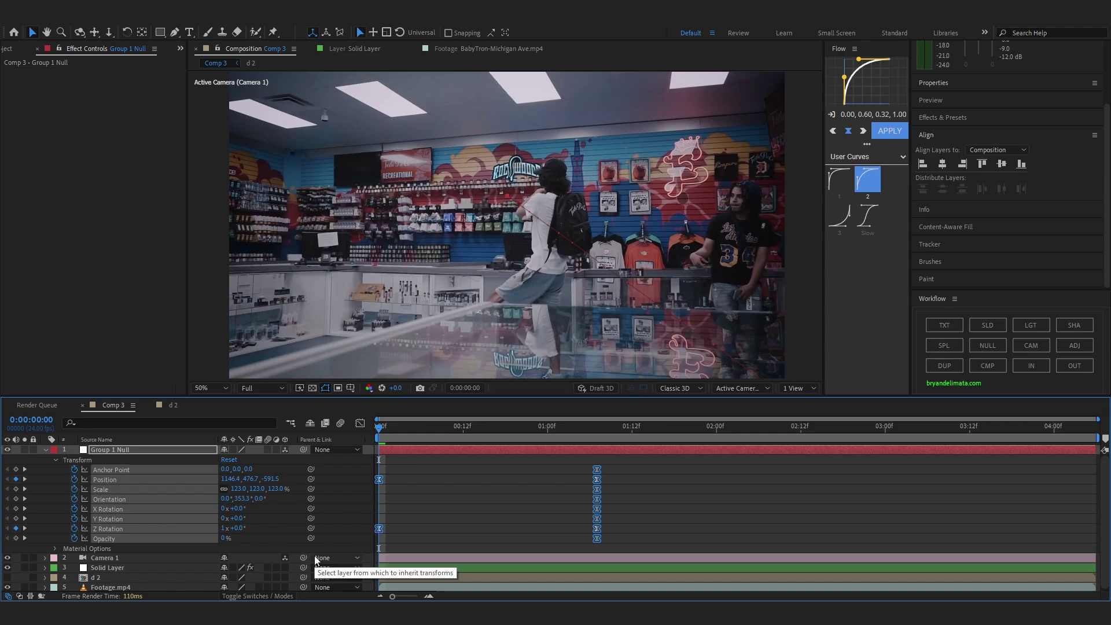
pyautogui.click(360, 423)
pyautogui.rightClick(614, 441)
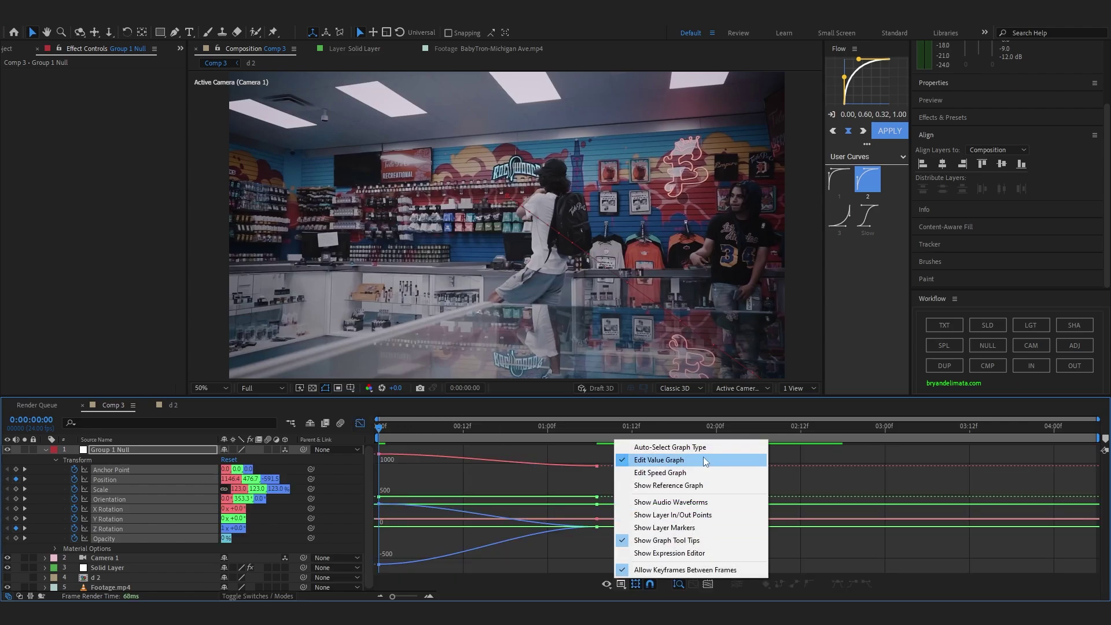
pyautogui.click(703, 473)
pyautogui.moveTo(415, 523); pyautogui.dragTo(347, 520)
pyautogui.moveTo(630, 492); pyautogui.dragTo(495, 560)
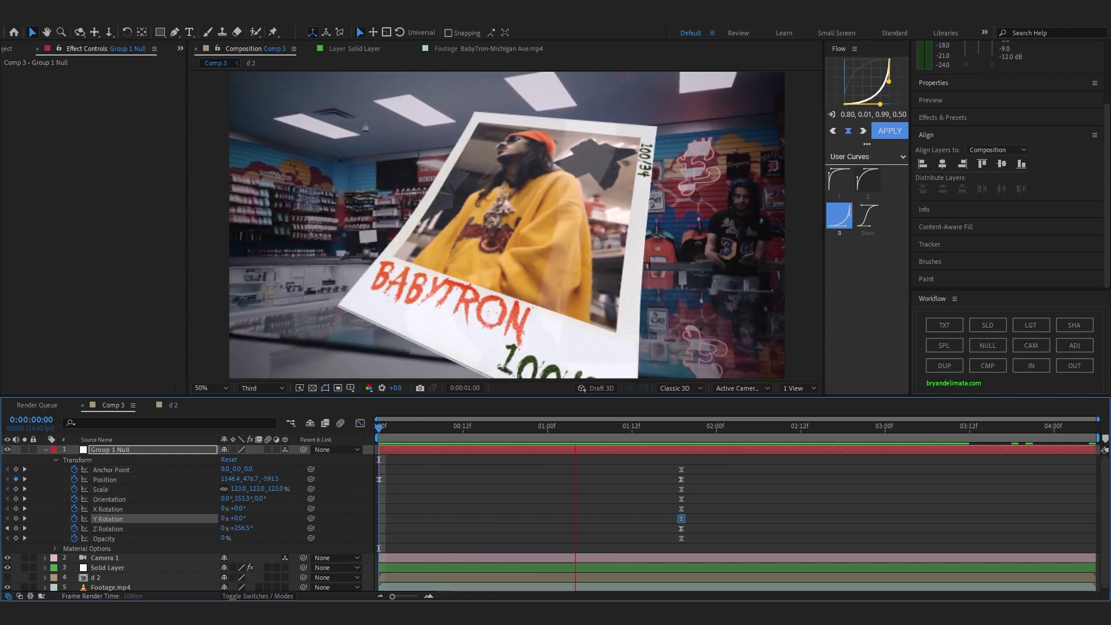
pyautogui.press('space')
# - At 04:05, move the null far back toward the picture's upper-left, at Z about 1129.4, and set its Z rotation to about -168°
pyautogui.moveTo(665, 428); pyautogui.dragTo(1089, 428)
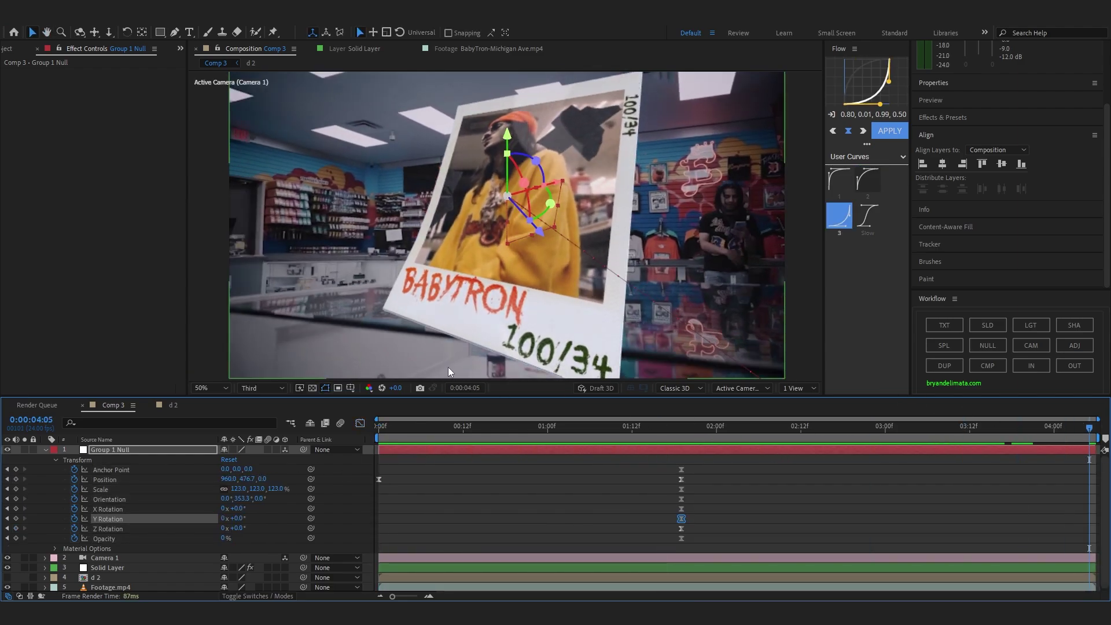
pyautogui.moveTo(539, 231); pyautogui.dragTo(457, 180)
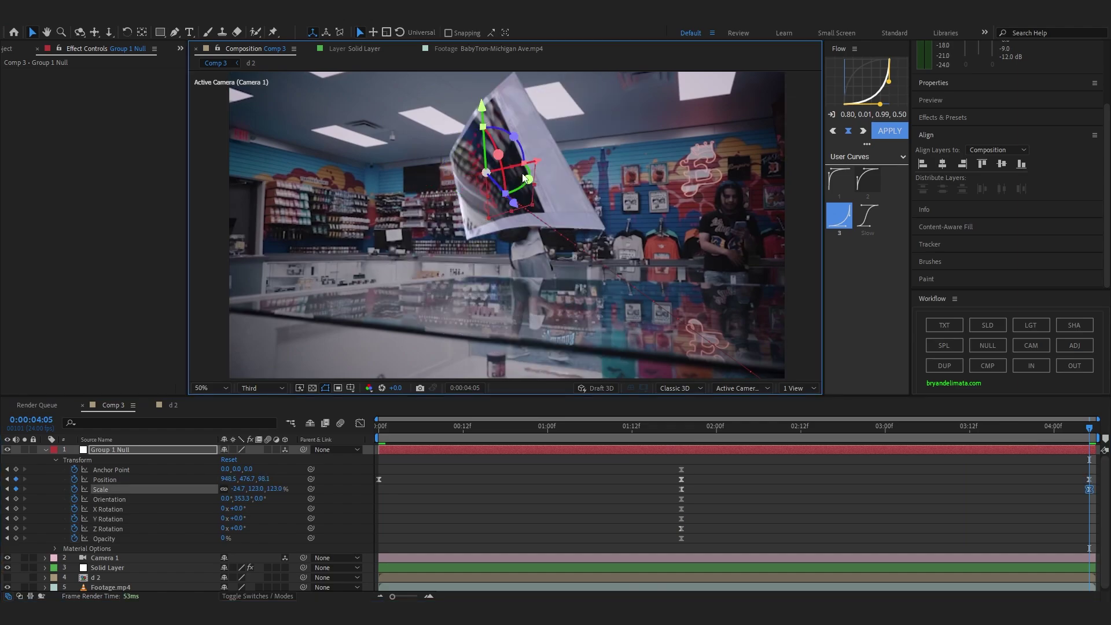
pyautogui.hotkey('ctrl', 'z')
pyautogui.moveTo(522, 163); pyautogui.dragTo(346, 139)
pyautogui.hotkey('ctrl', 'z')
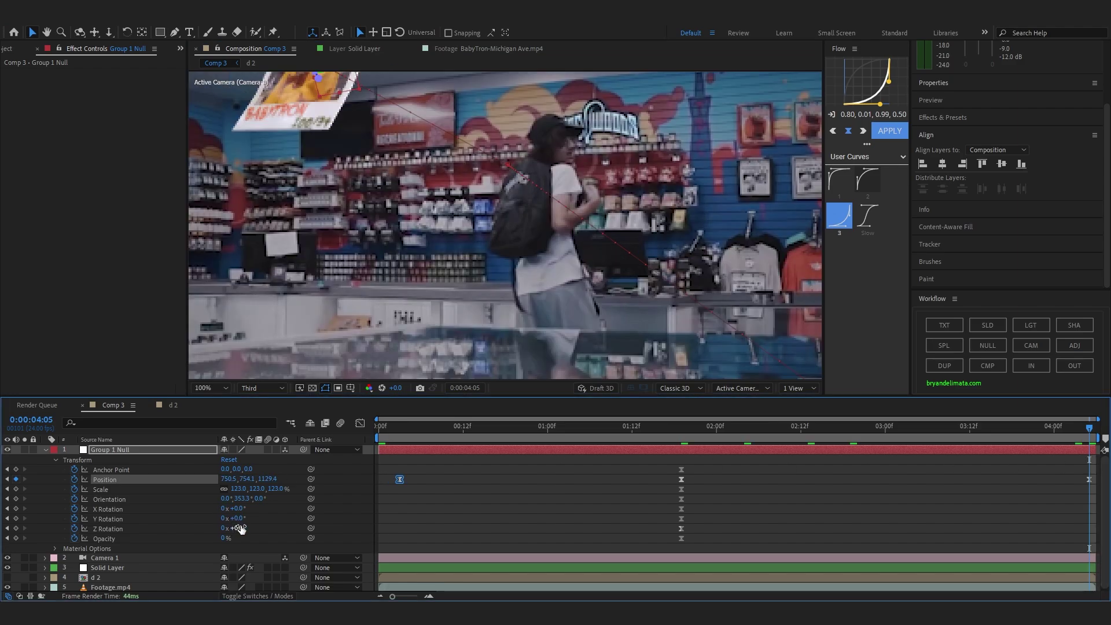
pyautogui.moveTo(240, 528); pyautogui.dragTo(200, 527)
pyautogui.moveTo(200, 527); pyautogui.dragTo(185, 527)
# - Easy-ease the null's exit keyframes through 04:05 and reshape their speed graph to start slowly and accelerate toward the end
pyautogui.moveTo(648, 531); pyautogui.dragTo(1105, 527)
pyautogui.moveTo(668, 479); pyautogui.dragTo(1106, 557)
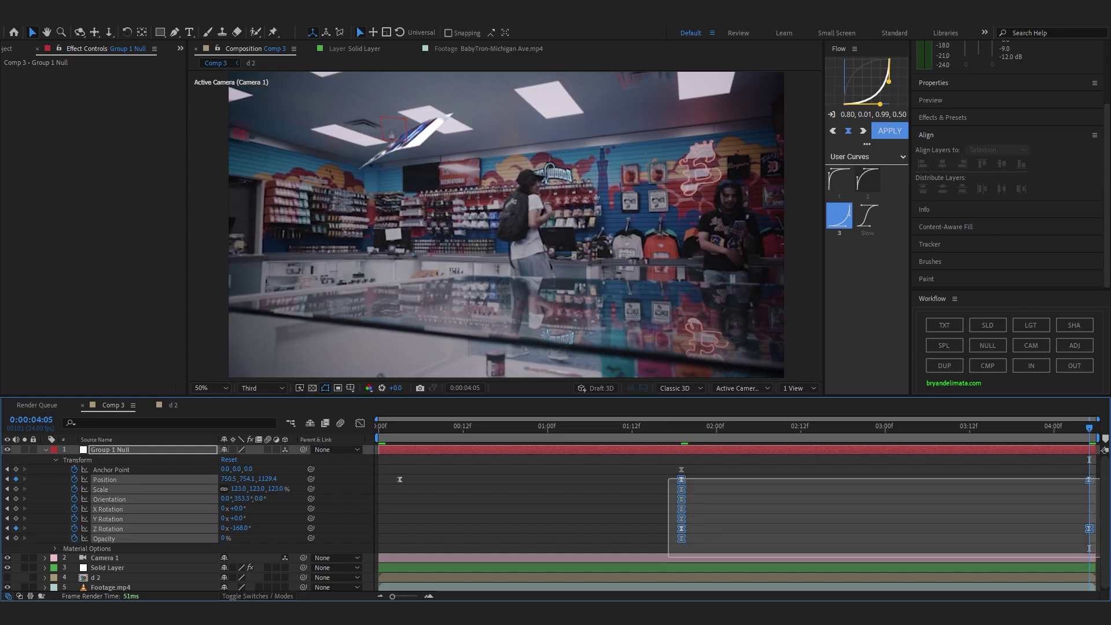
pyautogui.moveTo(1099, 478); pyautogui.dragTo(1096, 480)
pyautogui.click(356, 429)
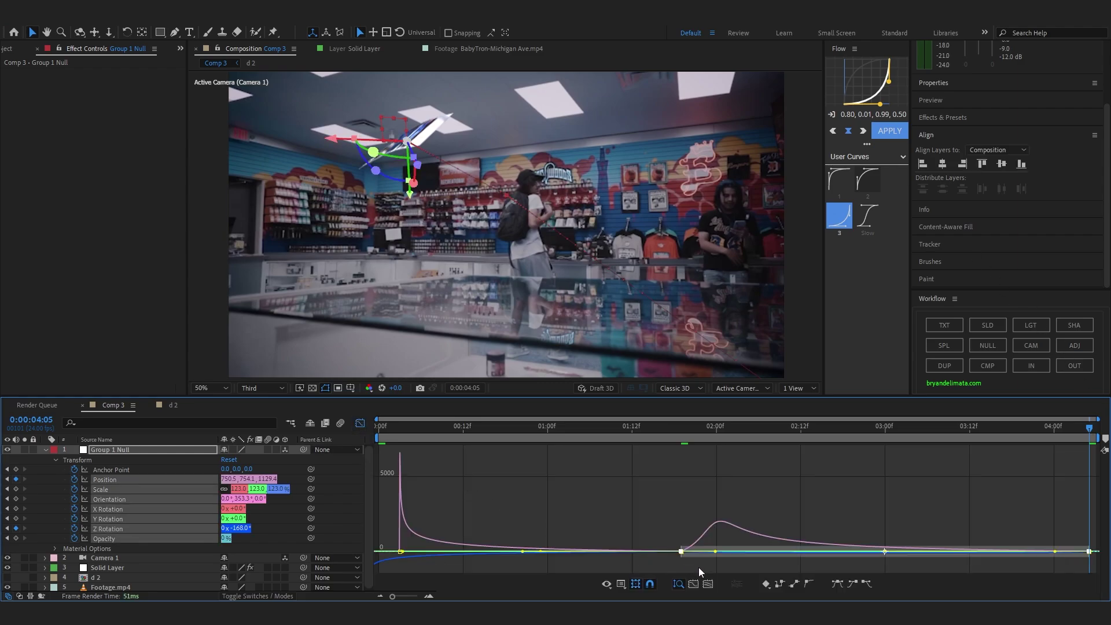
pyautogui.press('F9')
pyautogui.moveTo(695, 489); pyautogui.dragTo(615, 582)
pyautogui.moveTo(630, 538); pyautogui.dragTo(483, 541)
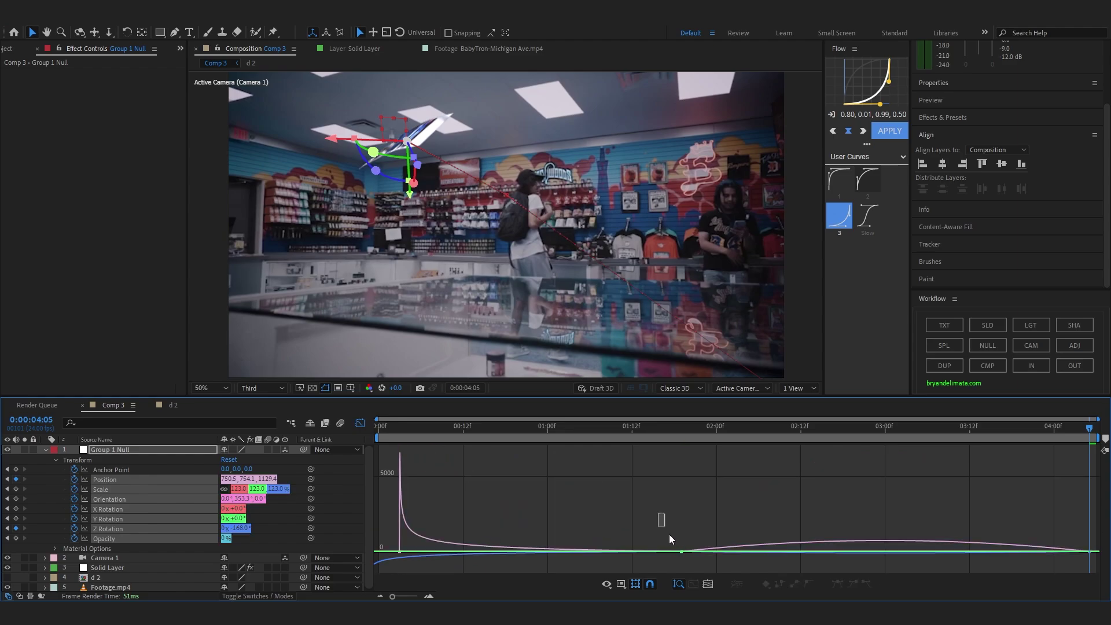
pyautogui.moveTo(748, 551); pyautogui.dragTo(930, 552)
pyautogui.moveTo(1043, 512); pyautogui.dragTo(1095, 566)
pyautogui.moveTo(1021, 553); pyautogui.dragTo(1083, 550)
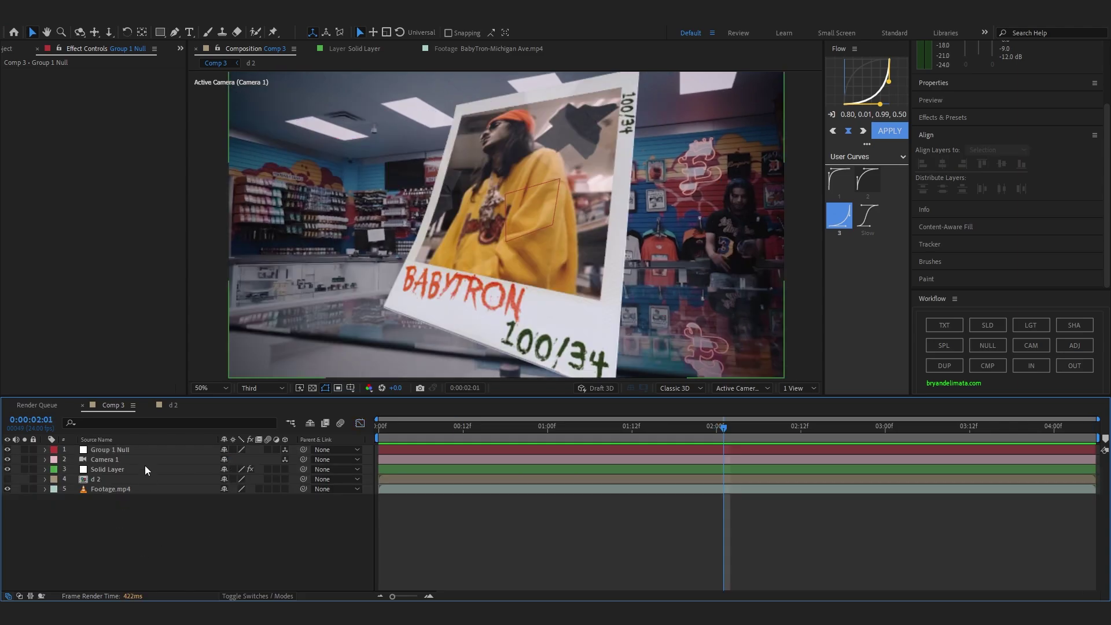
# - Enable ambient occlusion in the Solid Layer's Element render settings and set its mode to Ray-Traced
pyautogui.click(145, 469)
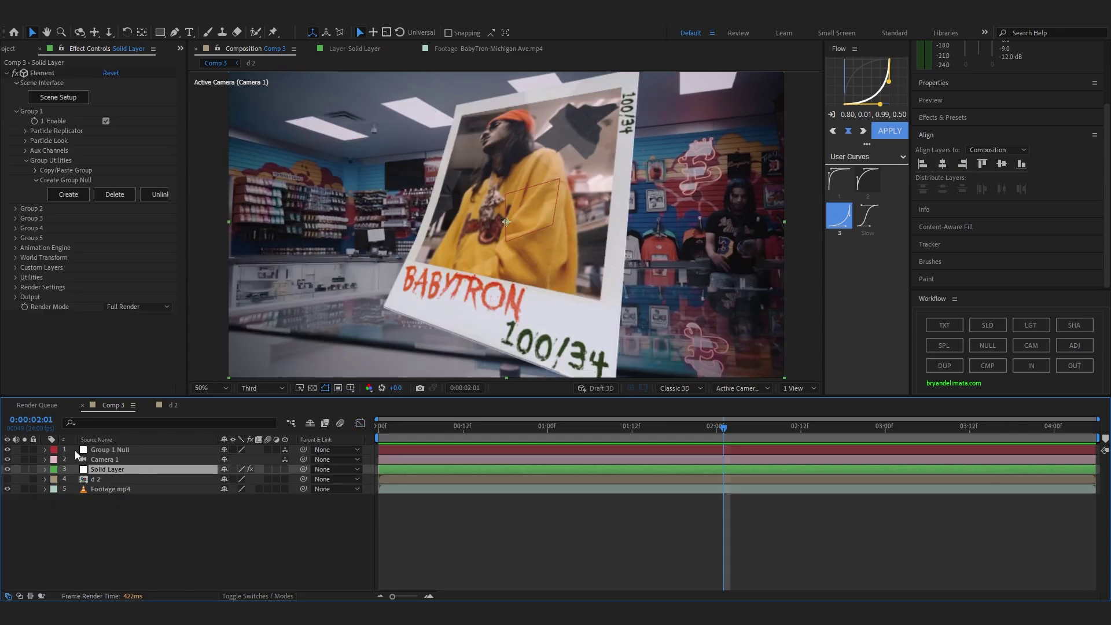
pyautogui.click(16, 287)
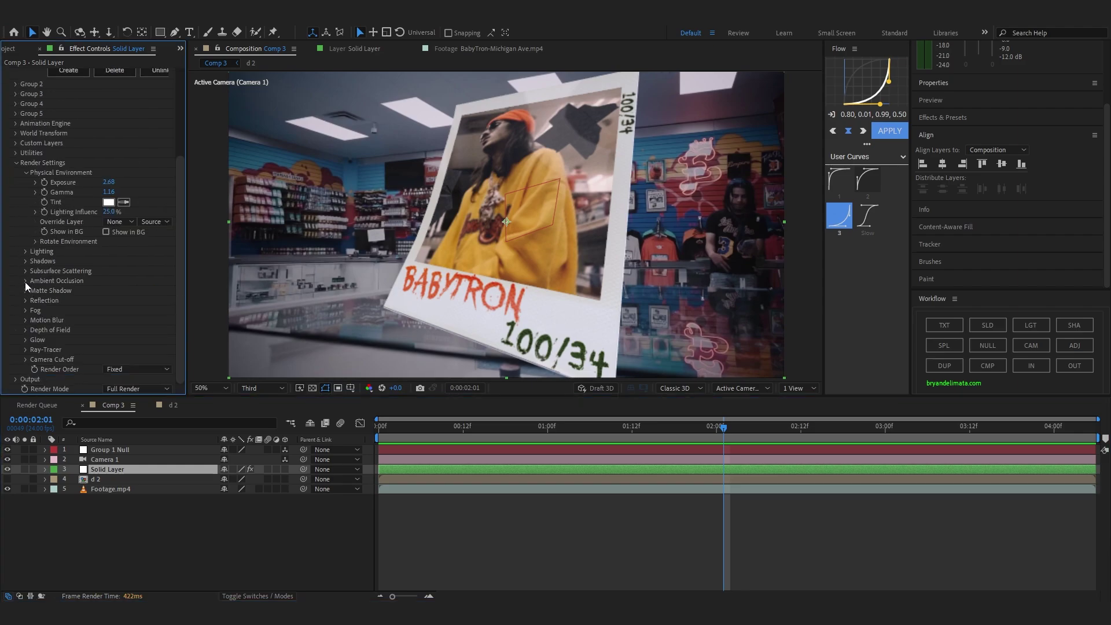
pyautogui.click(26, 281)
pyautogui.scroll(-2, 74, 263)
pyautogui.click(106, 251)
pyautogui.click(137, 261)
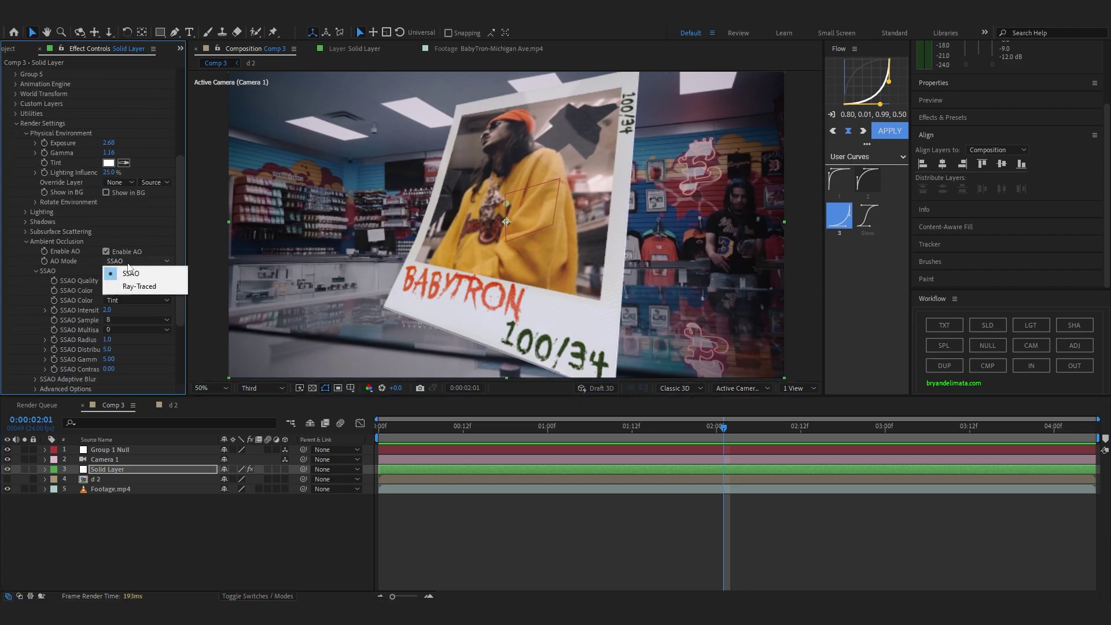
pyautogui.click(127, 285)
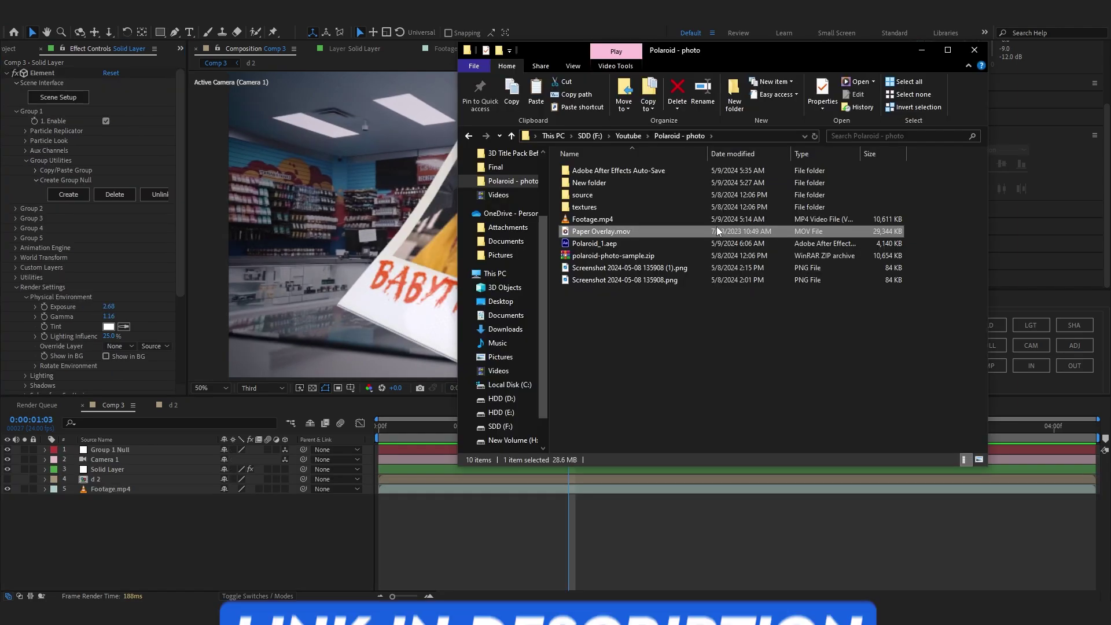
# - Add Paper Overlay.mov from the Polaroid - photo folder to Comp 3, placing it directly below the Solid Layer
pyautogui.moveTo(619, 237); pyautogui.dragTo(153, 578)
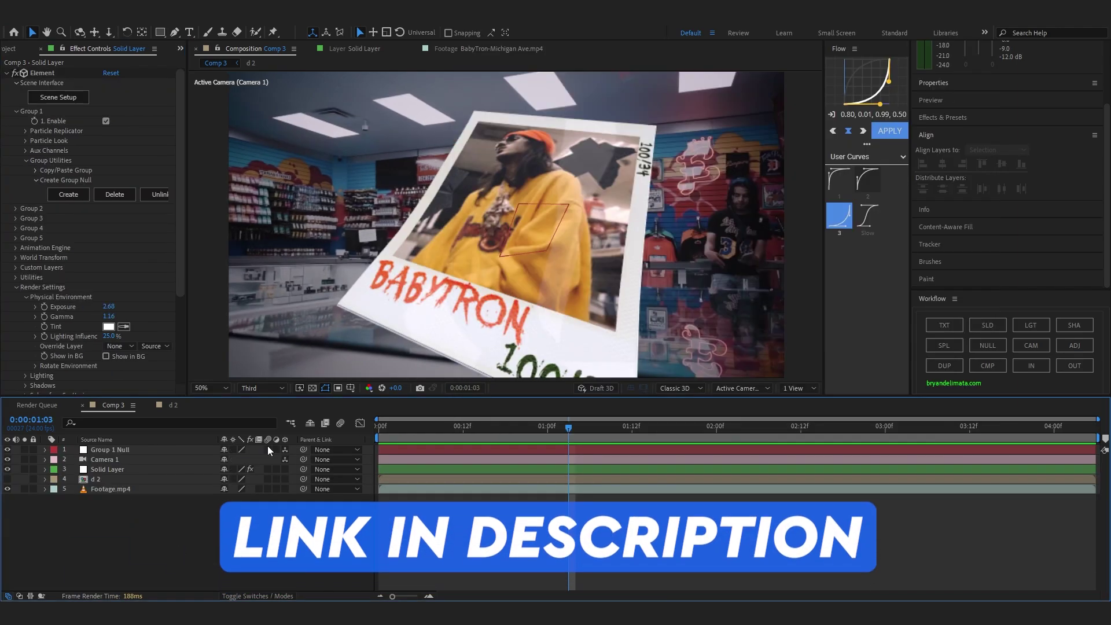
pyautogui.moveTo(172, 449); pyautogui.dragTo(175, 486)
pyautogui.moveTo(534, 435); pyautogui.dragTo(688, 463)
# - Apply Brightness & Contrast to the paper overlay with brightness about 12, and save the project
pyautogui.hotkey('ctrl', 'space')
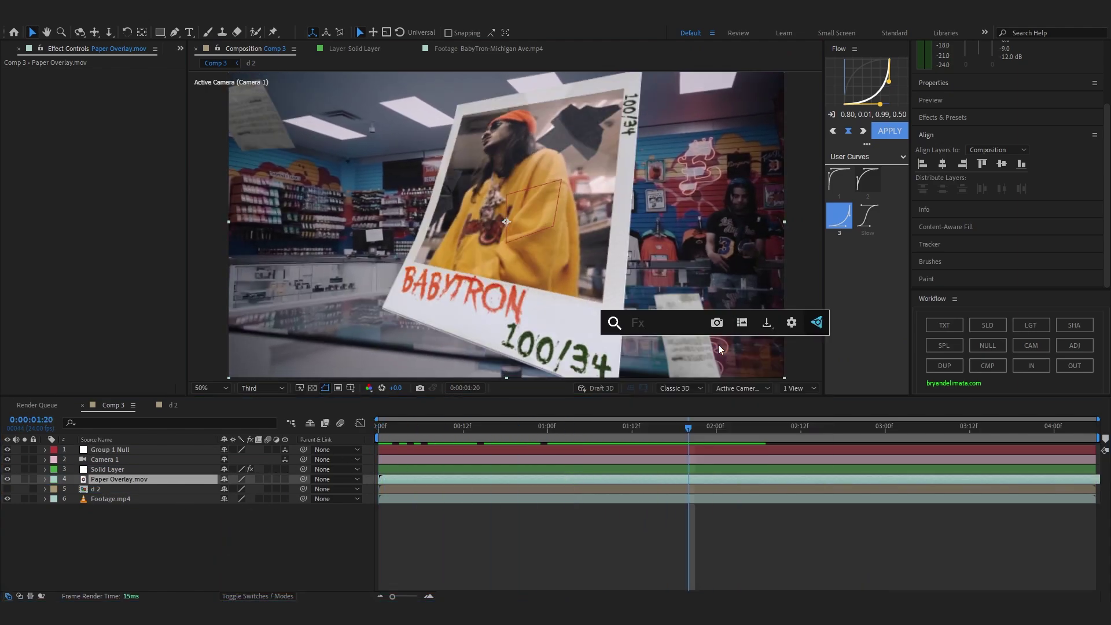
pyautogui.write('brig')
pyautogui.press('Return')
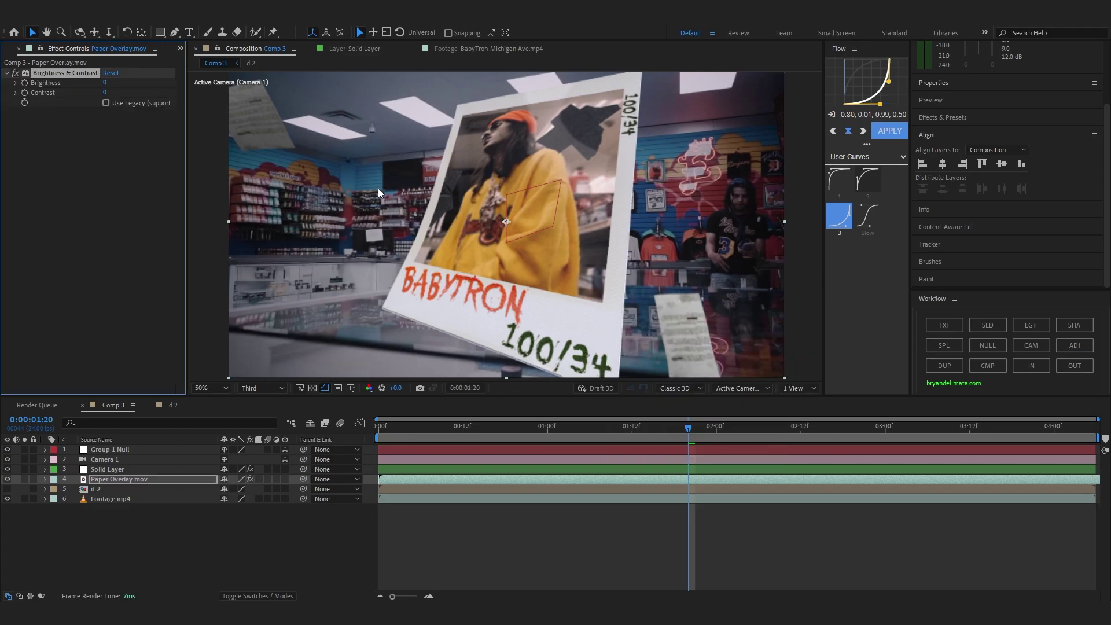
pyautogui.moveTo(105, 82); pyautogui.dragTo(131, 92)
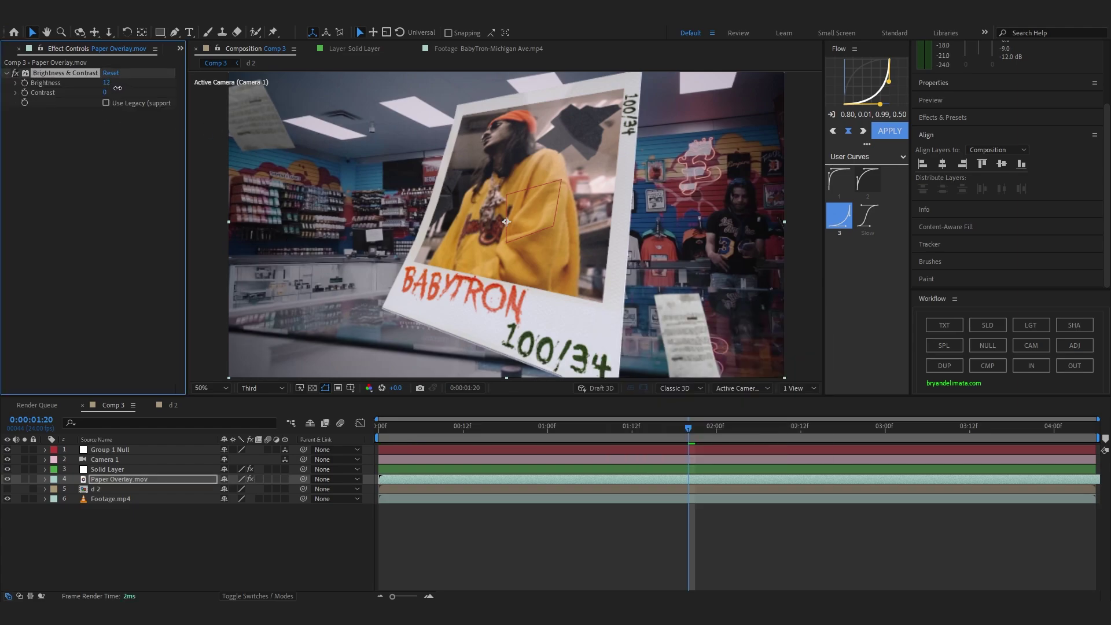
pyautogui.hotkey('ctrl', 's')
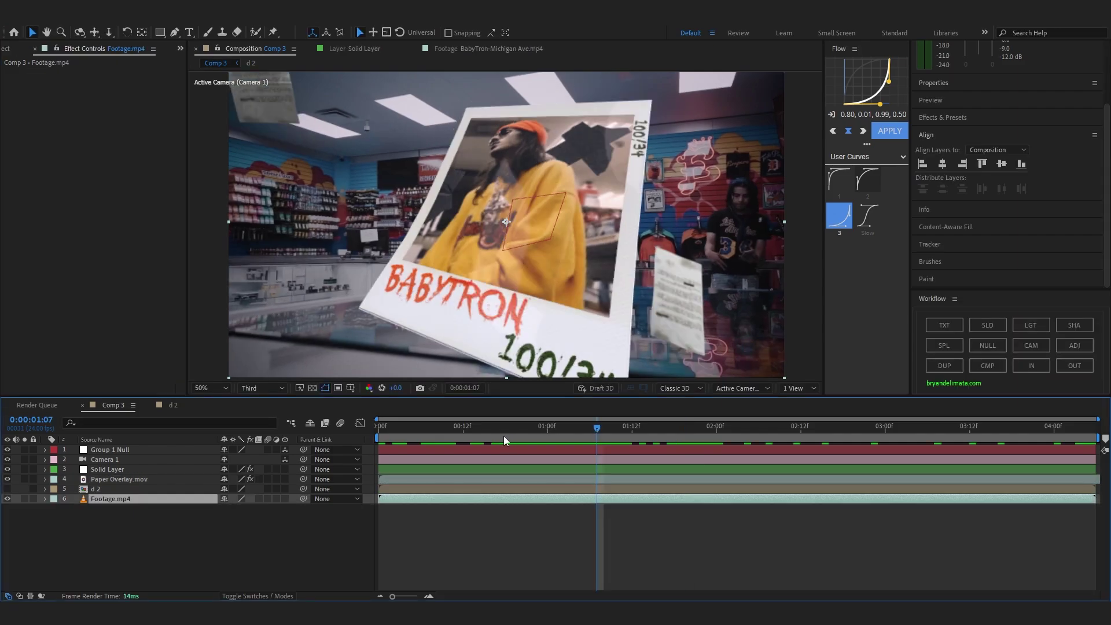
# - Apply Hue/Saturation to Footage.mp4 and keyframe its Master Saturation from 0 at the start to -91 at 01:05, then preview the fade
pyautogui.moveTo(506, 441); pyautogui.dragTo(300, 444)
pyautogui.moveTo(399, 418); pyautogui.dragTo(590, 418)
pyautogui.hotkey('ctrl', 'space')
pyautogui.write('hu')
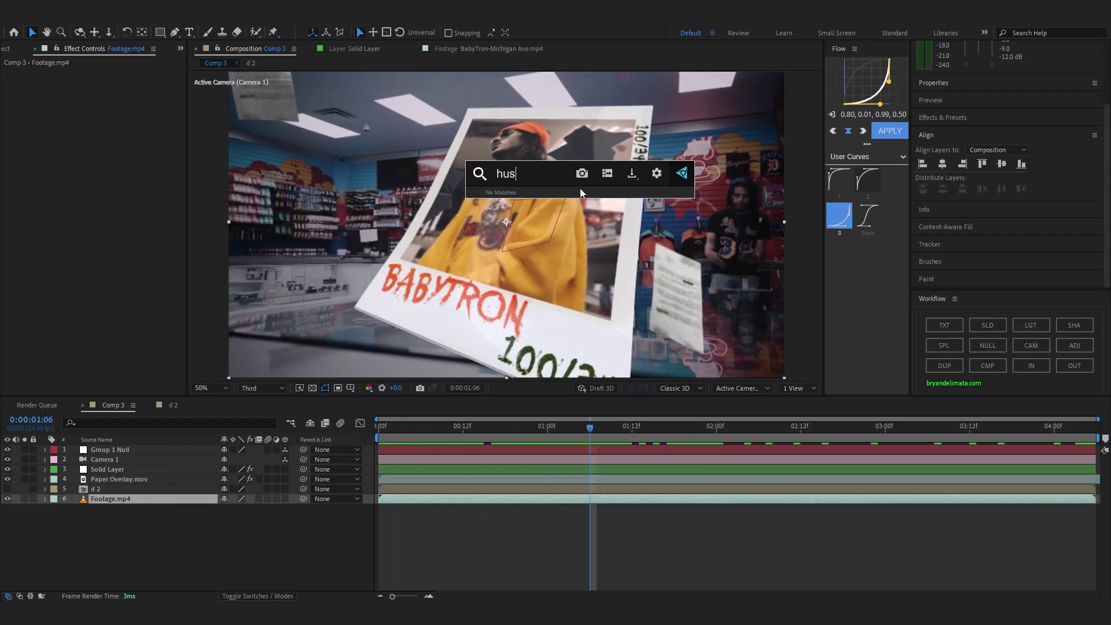
pyautogui.press('Return')
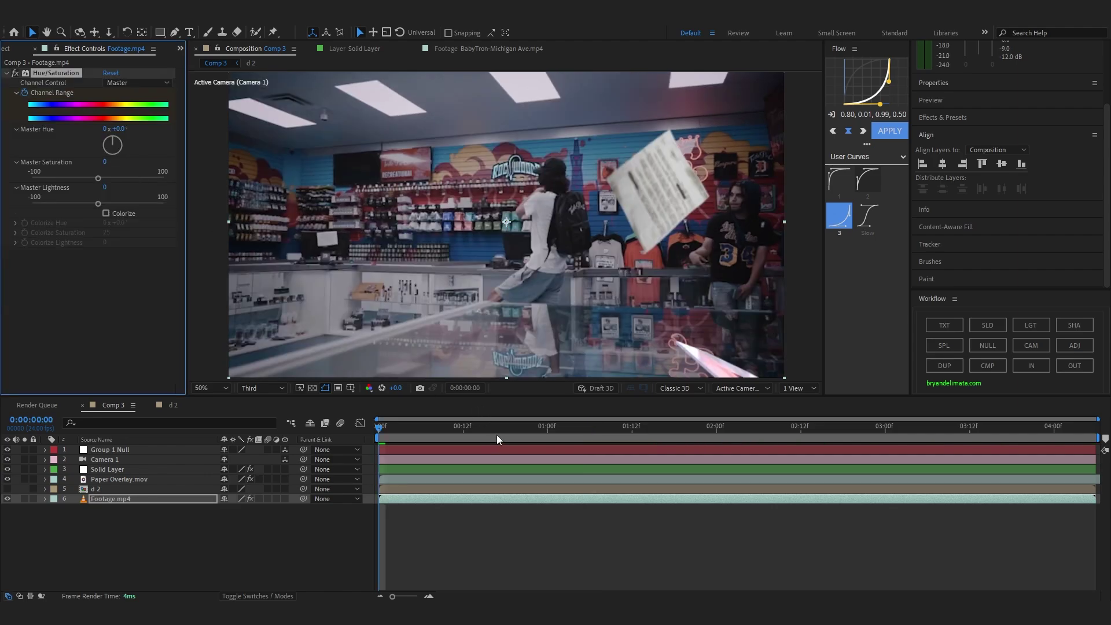
pyautogui.moveTo(496, 435); pyautogui.dragTo(583, 431)
pyautogui.moveTo(83, 177); pyautogui.dragTo(35, 182)
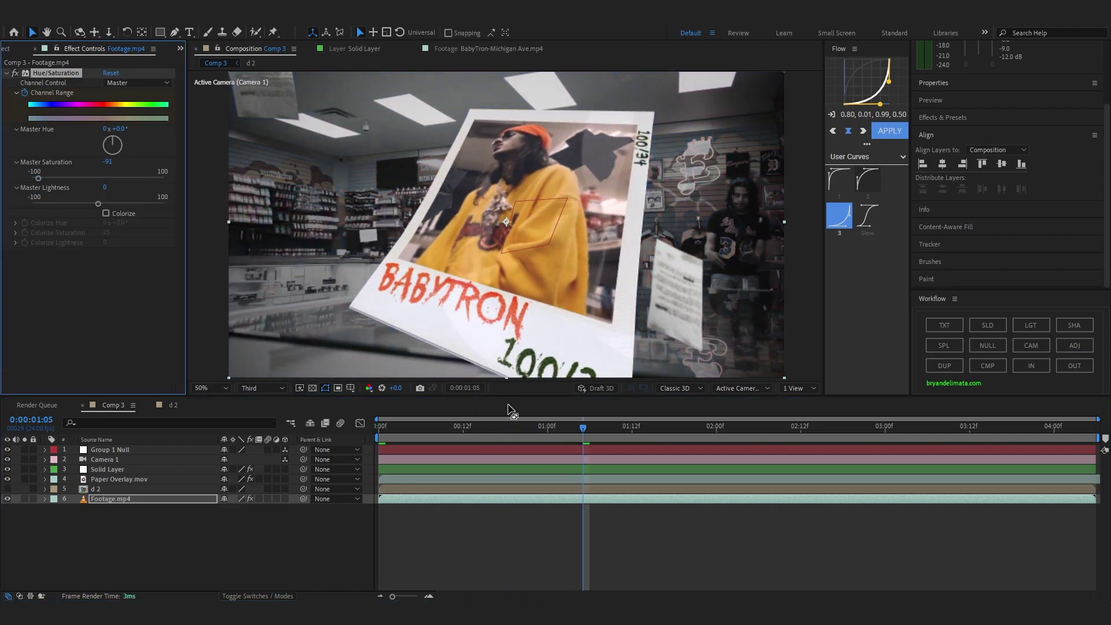
pyautogui.press('space')
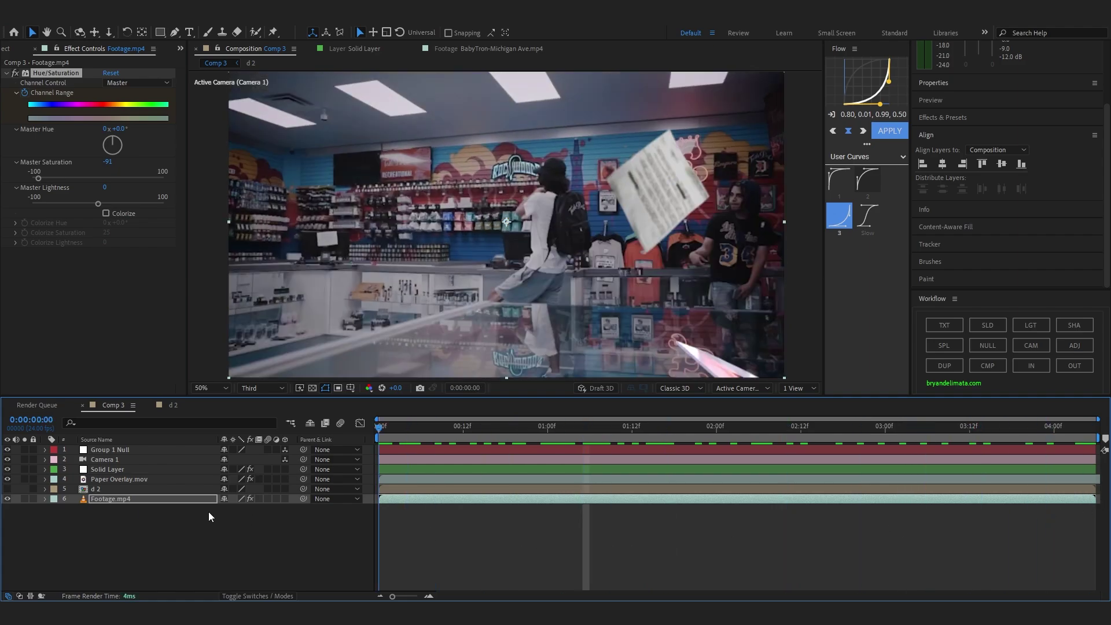
pyautogui.press('space')
# - Apply CC Vignette to Footage.mp4 and keyframe its Amount from 0 at the start to a higher value at about 01:06
pyautogui.hotkey('ctrl', 'space')
pyautogui.write('cc vi')
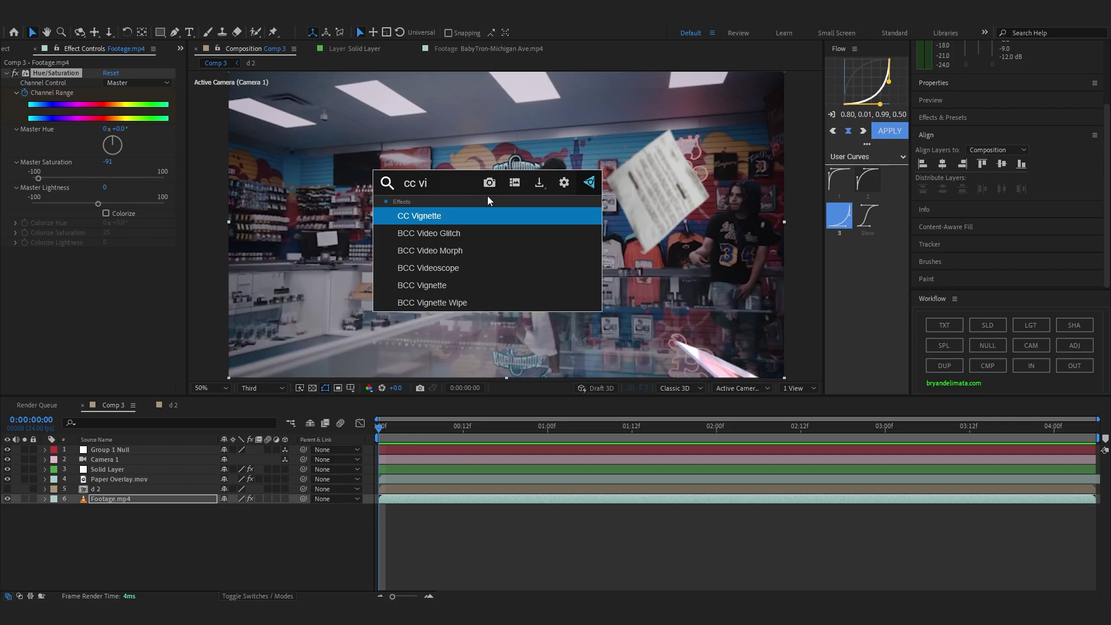
pyautogui.press('Return')
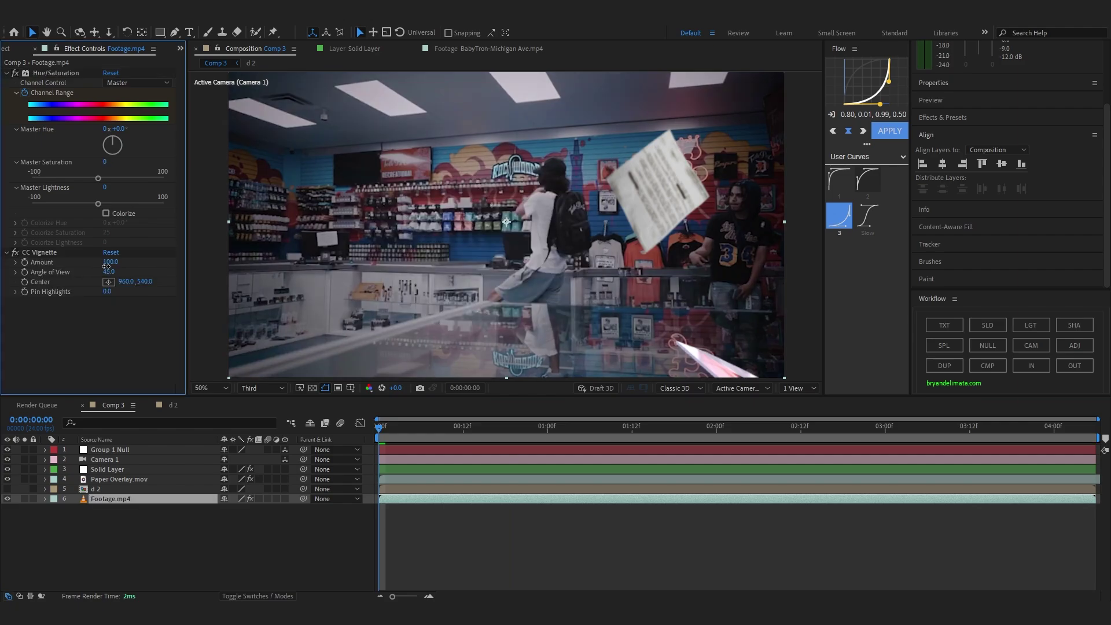
pyautogui.write('0')
pyautogui.press('Return')
pyautogui.moveTo(428, 433); pyautogui.dragTo(594, 433)
pyautogui.moveTo(108, 264); pyautogui.dragTo(192, 276)
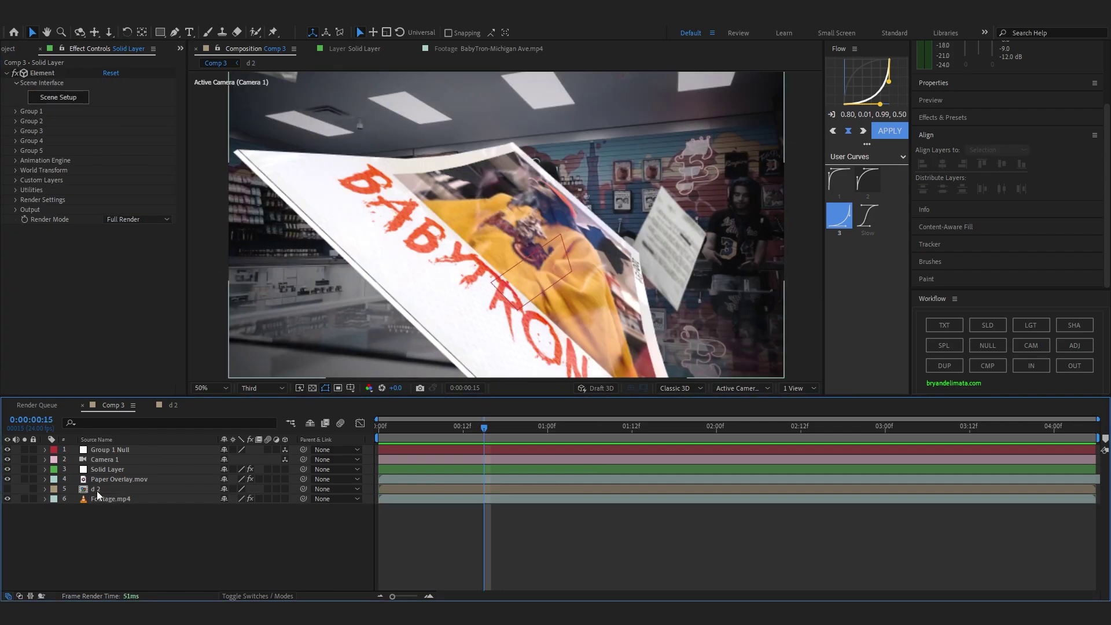
# - Turn on motion blur in the Solid Layer's Element render settings and set the motion blur samples to 15
pyautogui.click(108, 468)
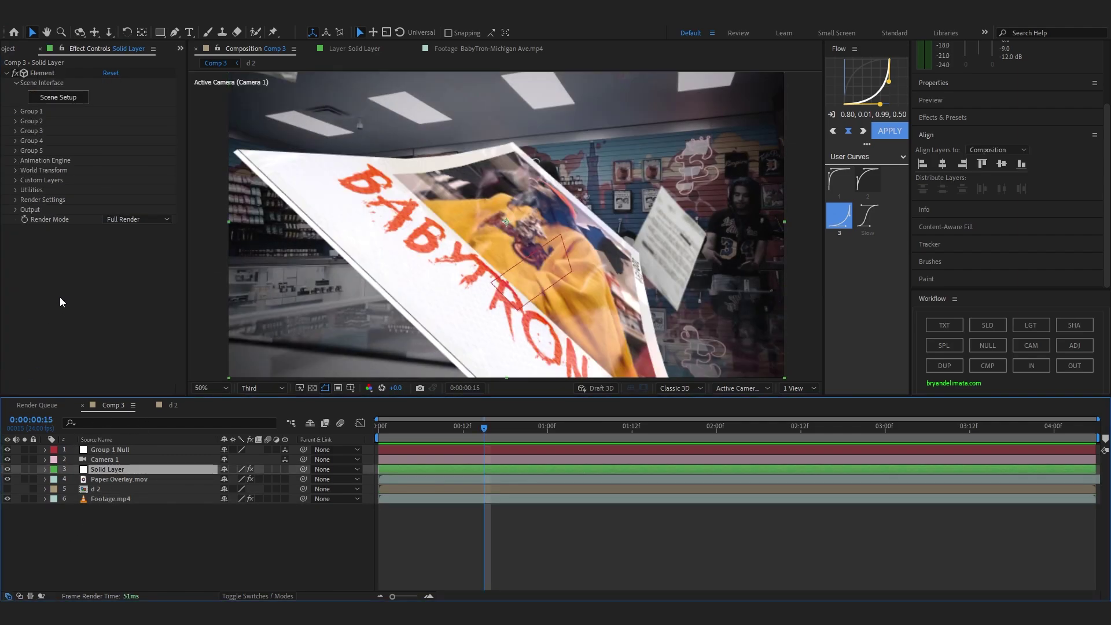
pyautogui.click(15, 200)
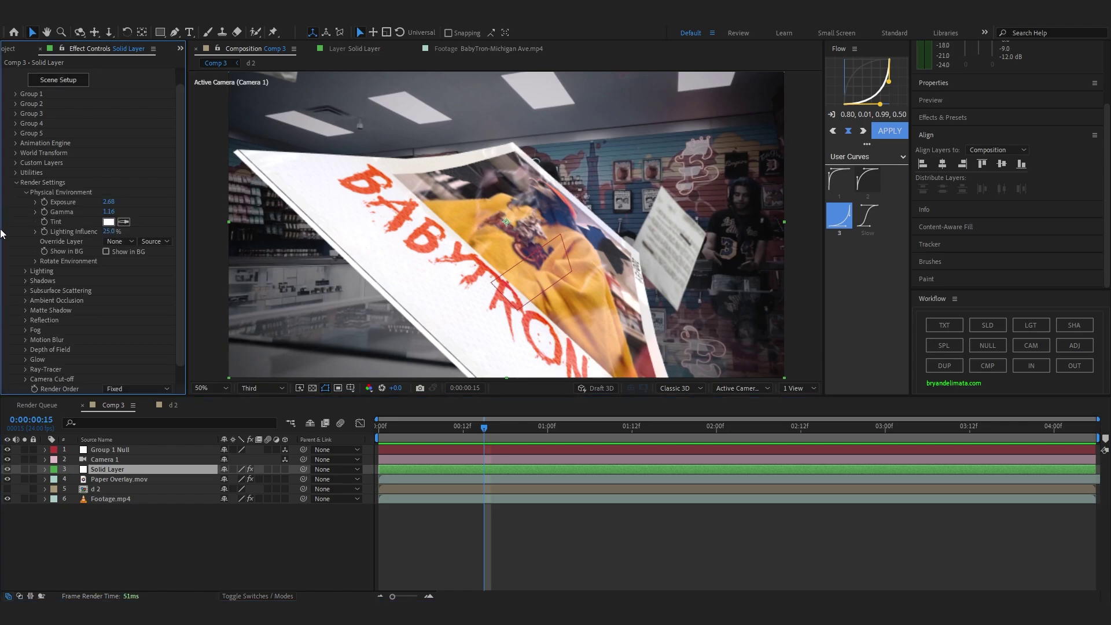
pyautogui.click(24, 340)
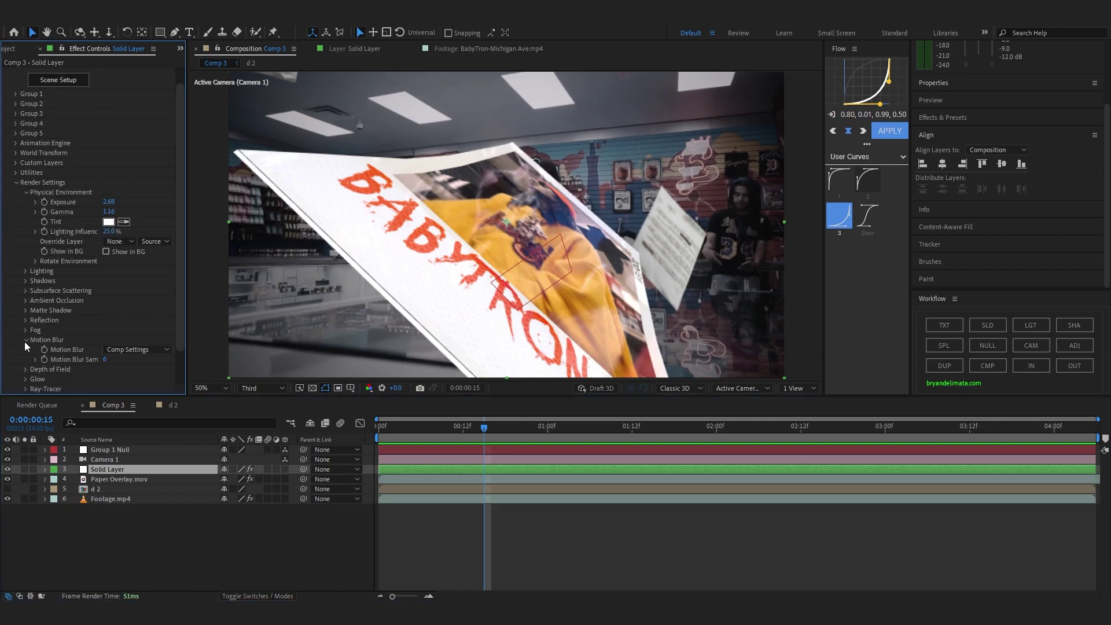
pyautogui.scroll(-2, 58, 342)
pyautogui.click(119, 310)
pyautogui.click(110, 338)
pyautogui.click(104, 321)
pyautogui.write('15')
pyautogui.press('Return')
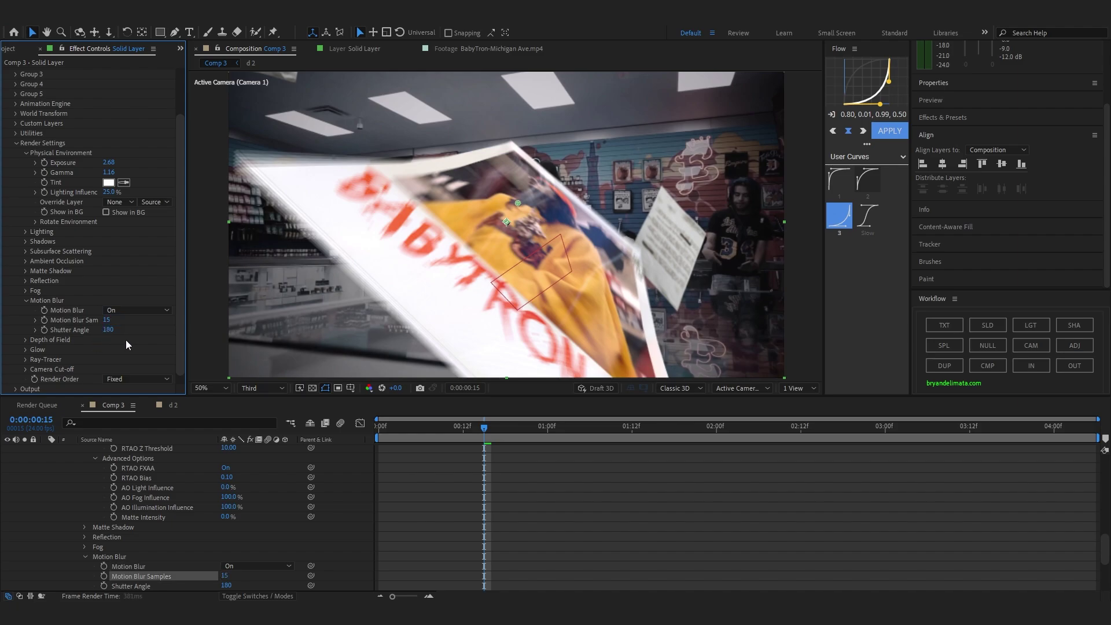
# - Set the shutter angle of the Solid Layer's Element motion blur to 360
pyautogui.click(110, 330)
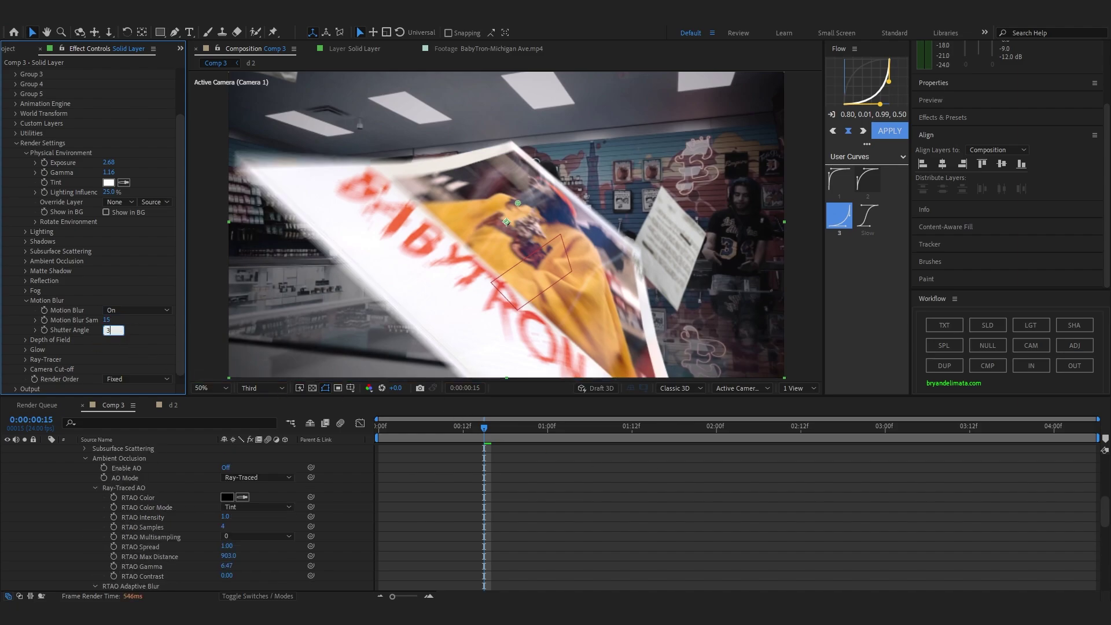
pyautogui.write('350')
pyautogui.press('BackSpace')
pyautogui.write('60')
pyautogui.press('Return')
pyautogui.click(456, 428)
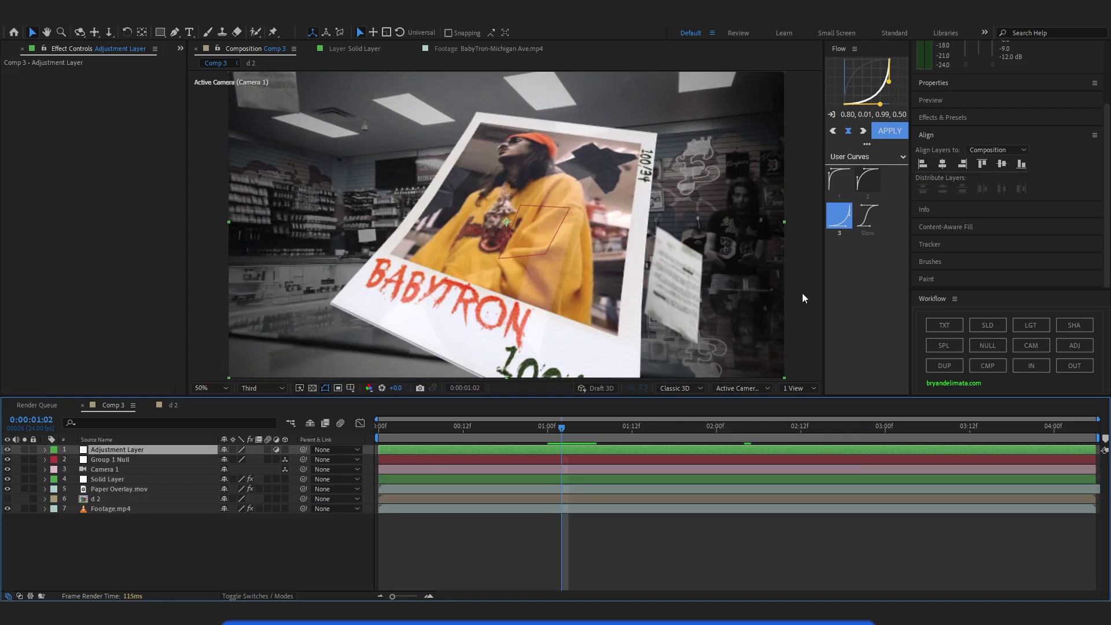
# - Apply the BEST ONE! preset from the shake pack's HD (1920x1080) folder to the adjustment layer, remove its Exposure effect, and preview the shake
pyautogui.click(942, 119)
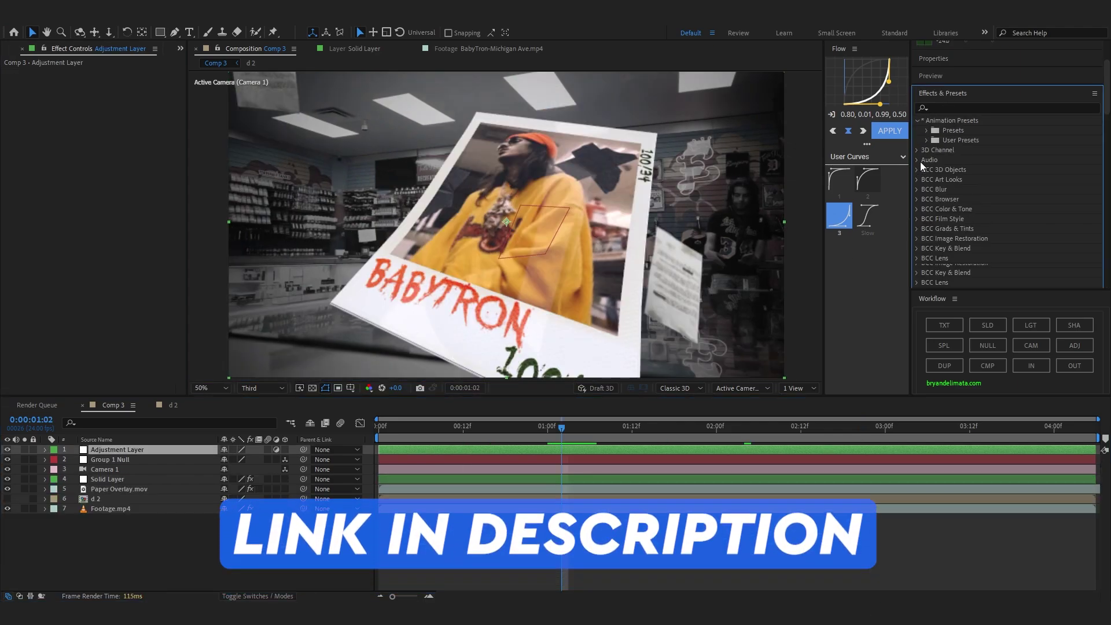
pyautogui.click(926, 117)
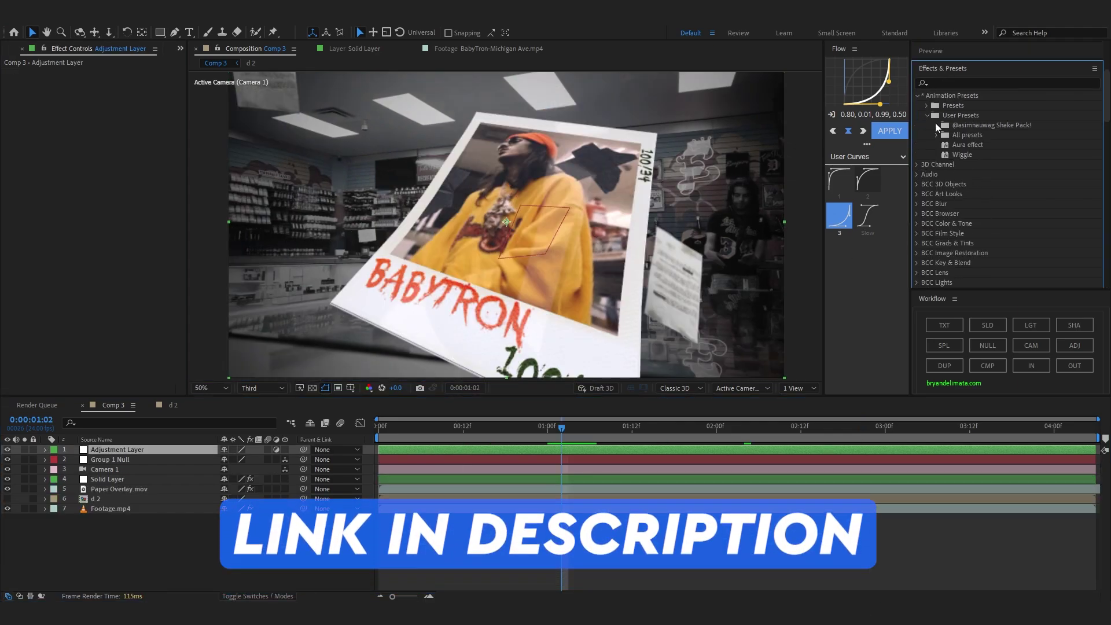
pyautogui.click(936, 126)
pyautogui.click(946, 96)
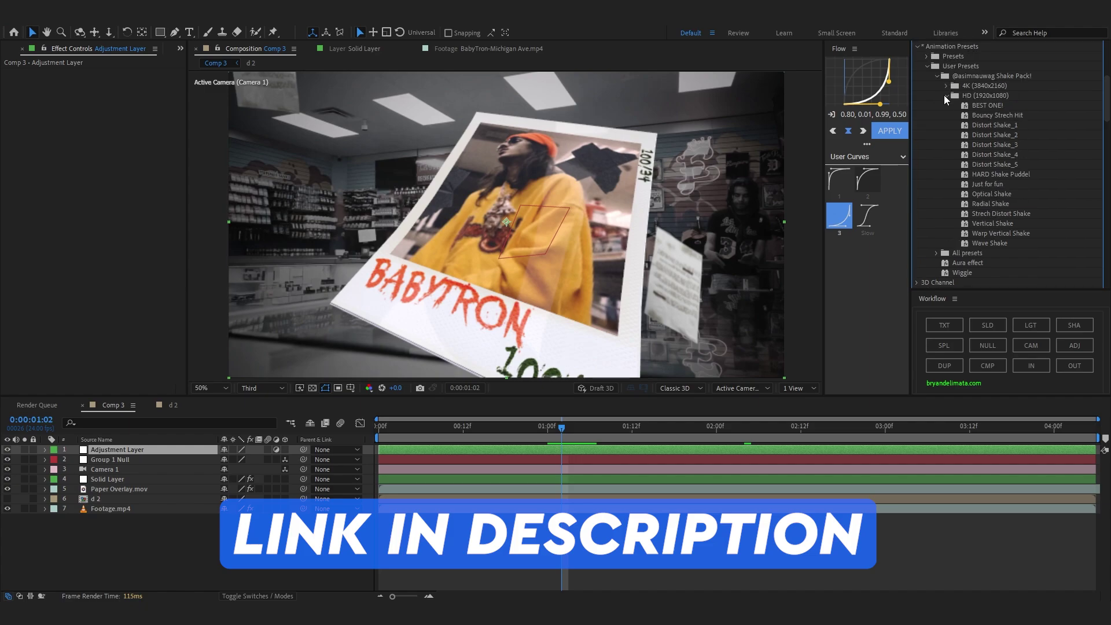
pyautogui.moveTo(974, 106); pyautogui.dragTo(568, 454)
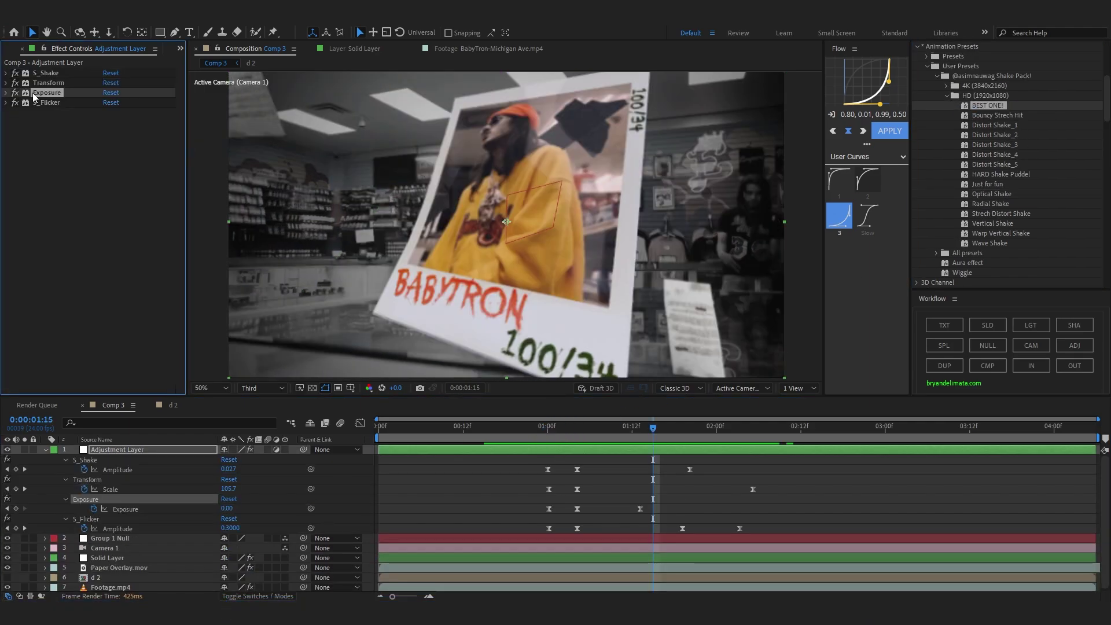
pyautogui.press('space')
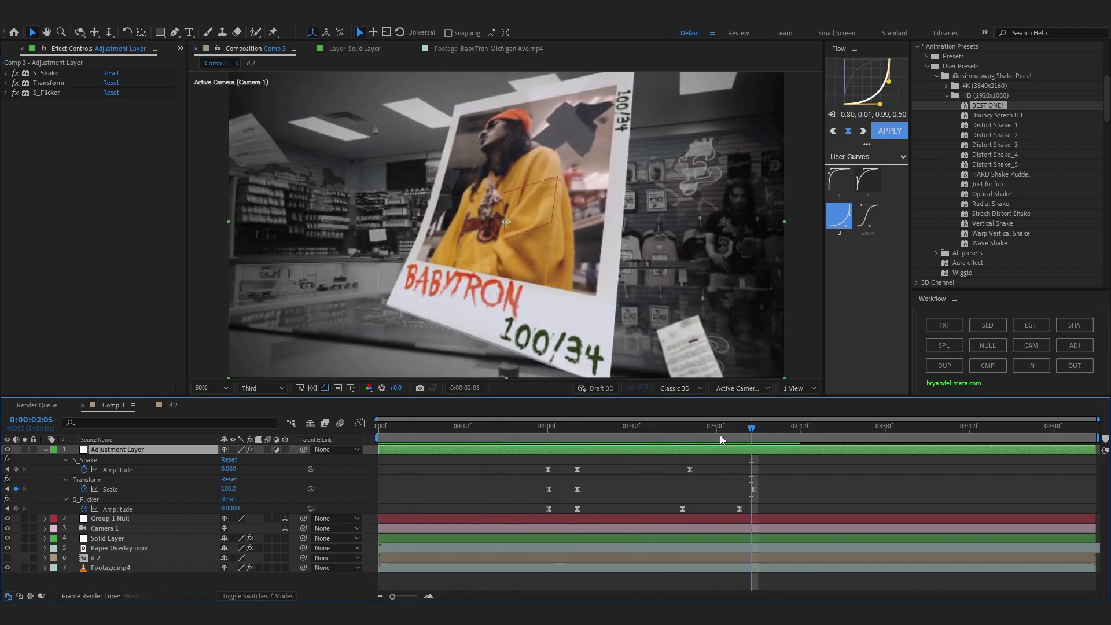
# - Add a second adjustment layer above all layers and apply the Noise effect to it
pyautogui.click(1071, 341)
pyautogui.hotkey('ctrl', 'space')
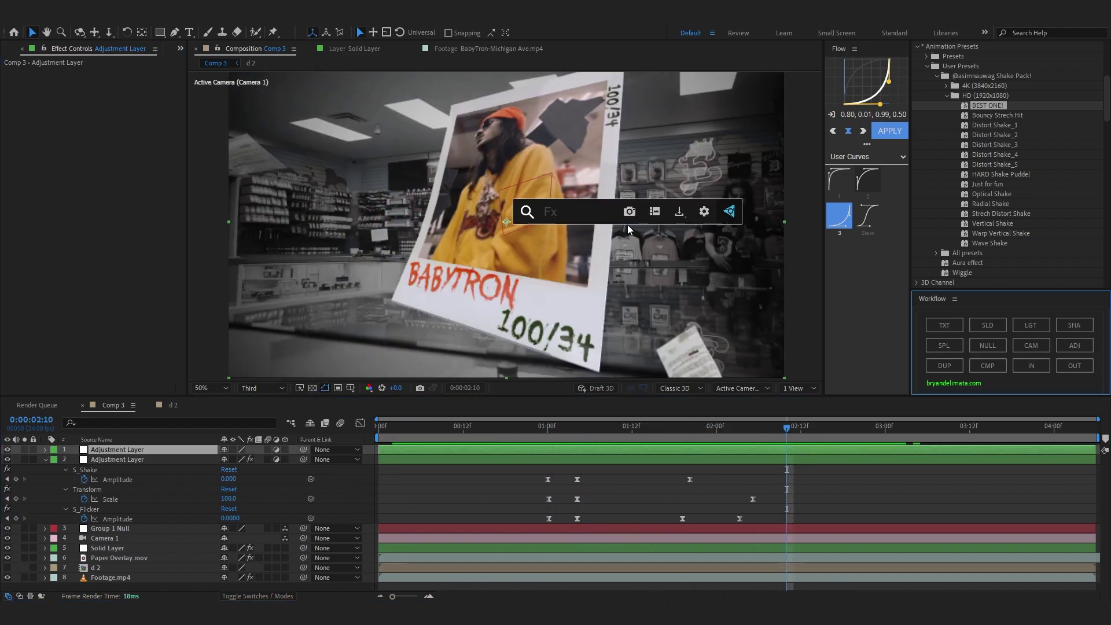
pyautogui.write('n')
pyautogui.press('Escape')
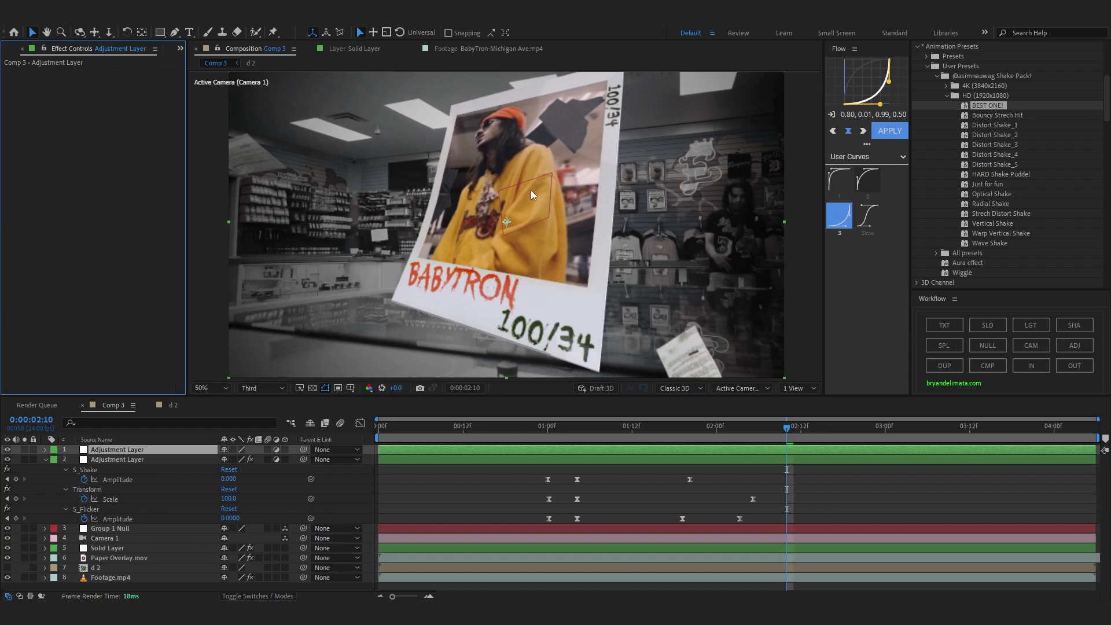
pyautogui.hotkey('ctrl', 'space')
pyautogui.write('noise')
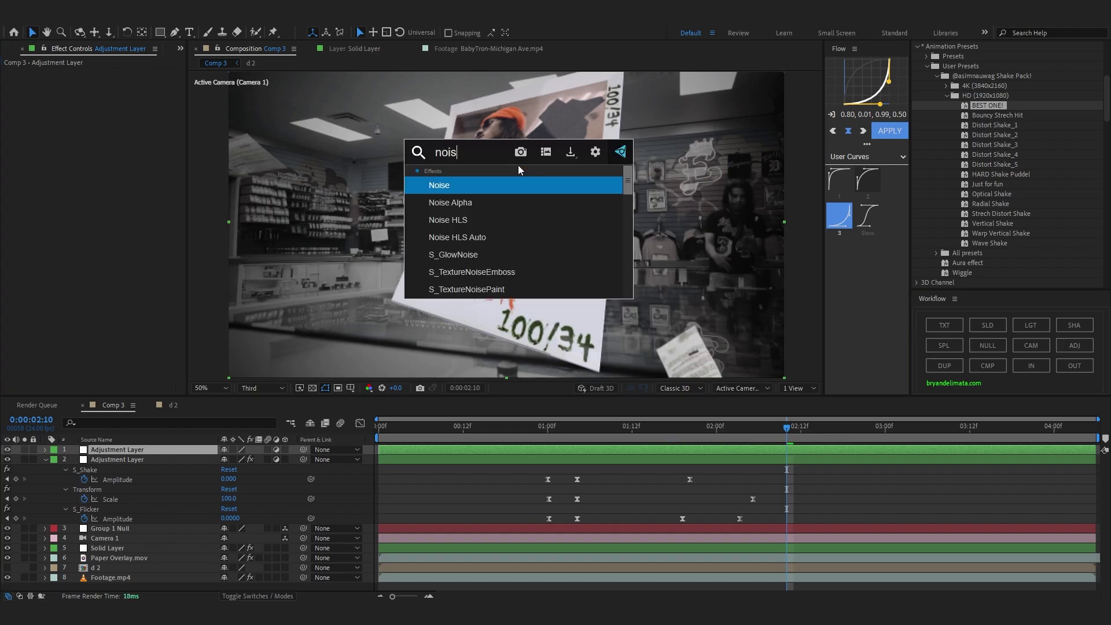
pyautogui.press('Return')
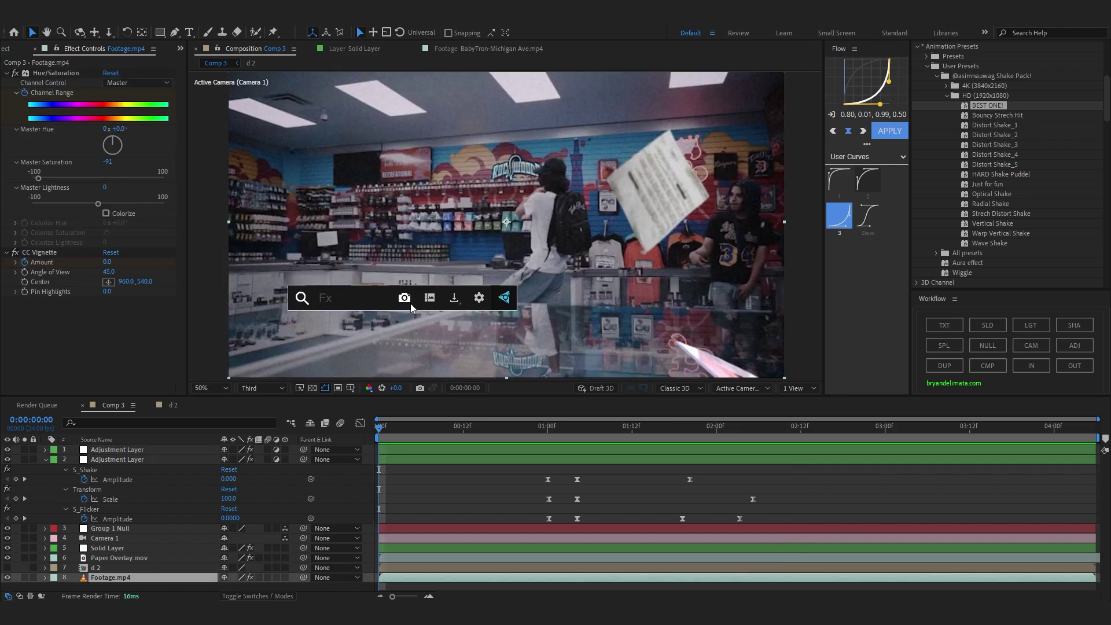
# - Apply Fast Box Blur to Footage.mp4, keyframe its Blur Radius from the start to a higher value at about 01:01, and preview the composition
pyautogui.write('fast')
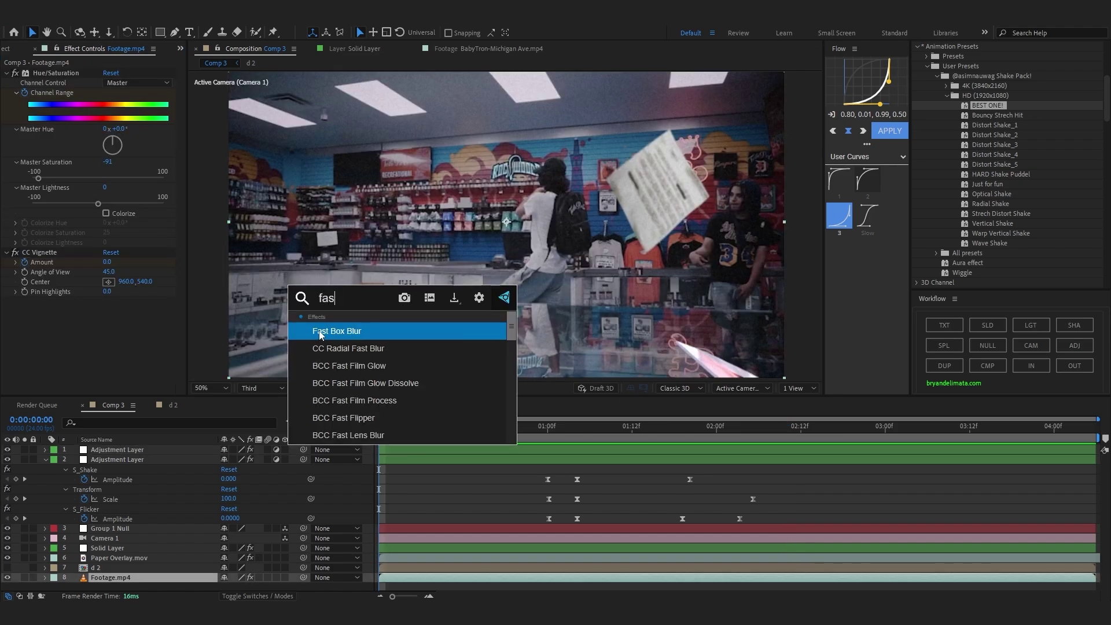
pyautogui.press('Return')
pyautogui.click(24, 311)
pyautogui.moveTo(461, 431); pyautogui.dragTo(555, 434)
pyautogui.moveTo(108, 311); pyautogui.dragTo(115, 311)
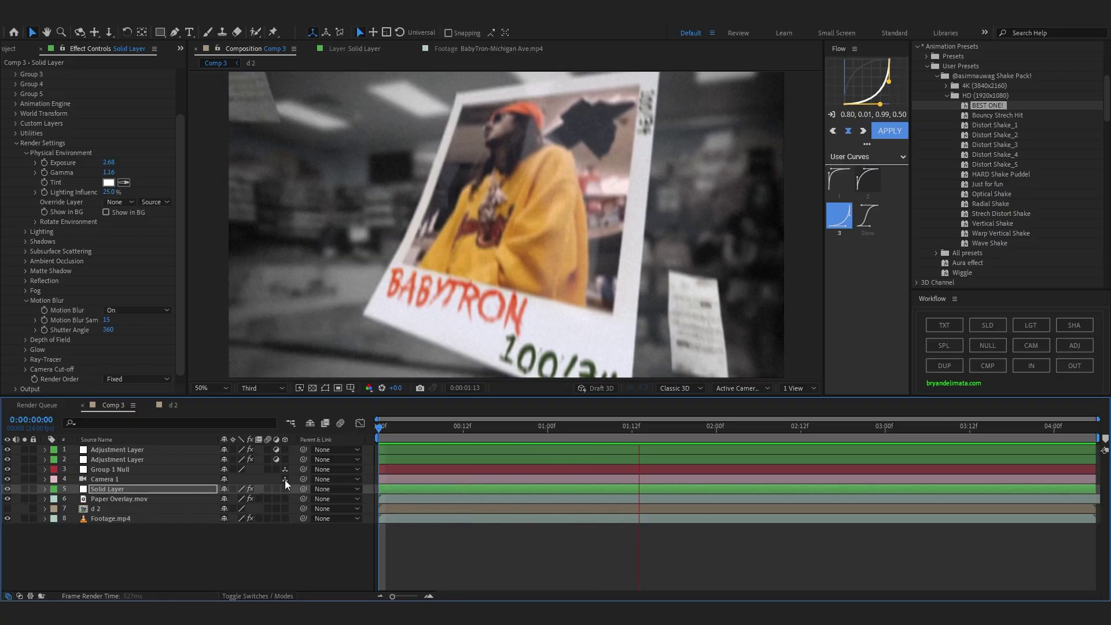
pyautogui.press('space')
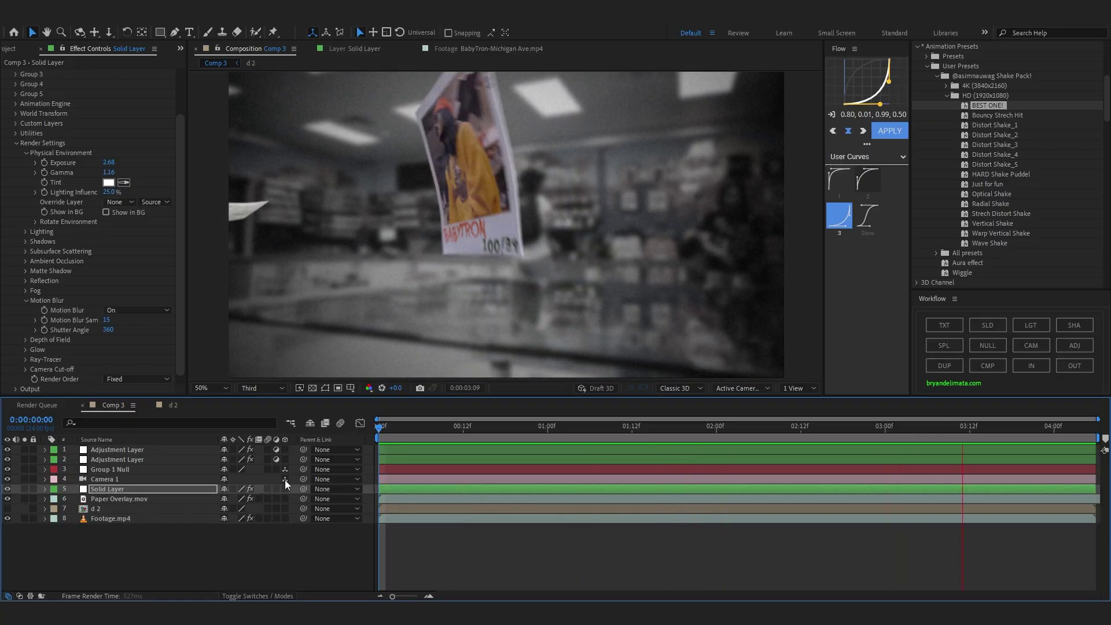